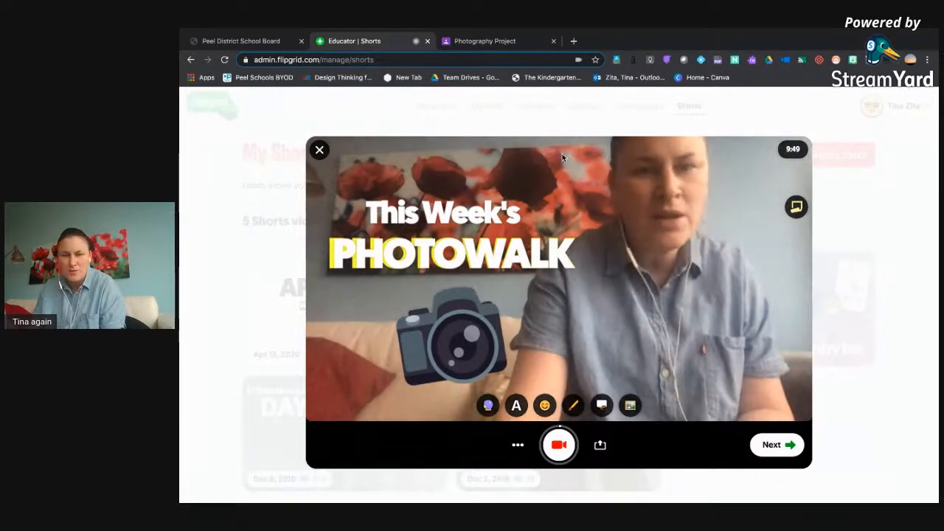
Clear the title and camera overlays, and browse to the desktop's Flipgrid Shorts folder for a photo sticker.
click(562, 154)
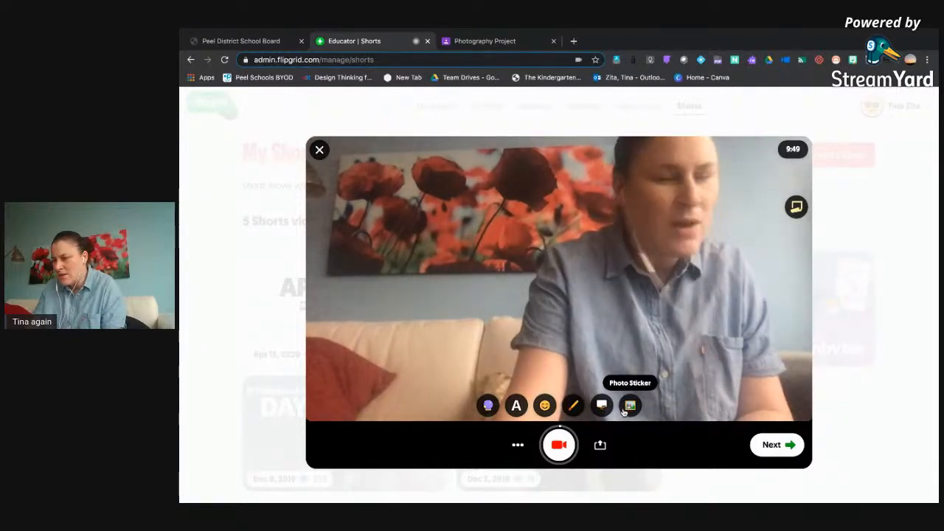
click(623, 408)
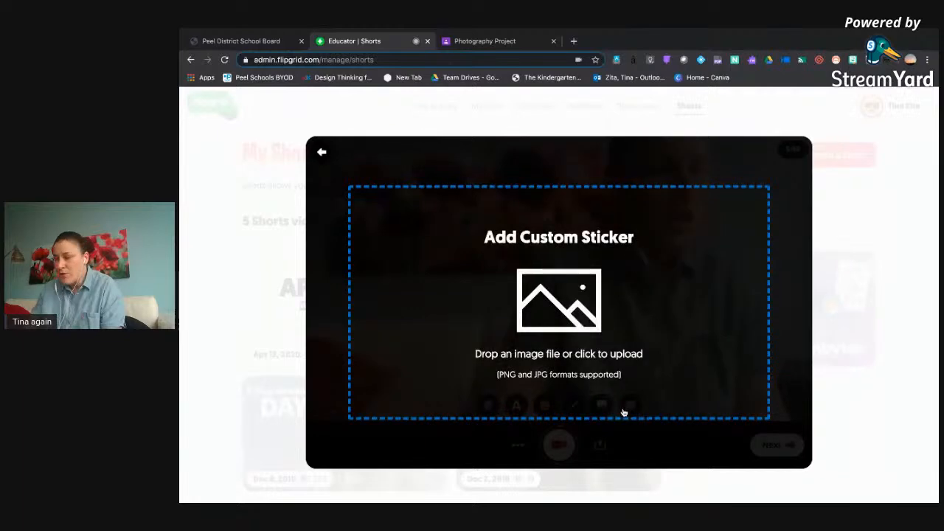
click(568, 324)
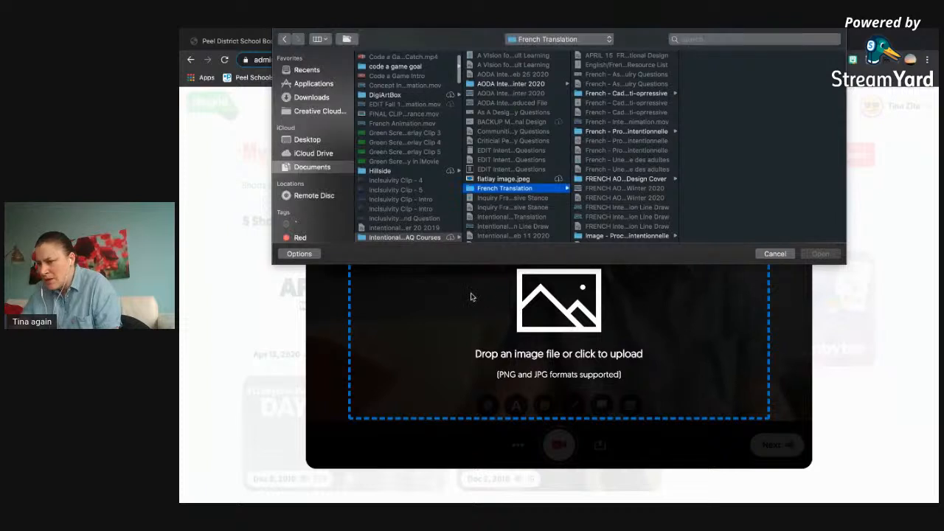
click(317, 143)
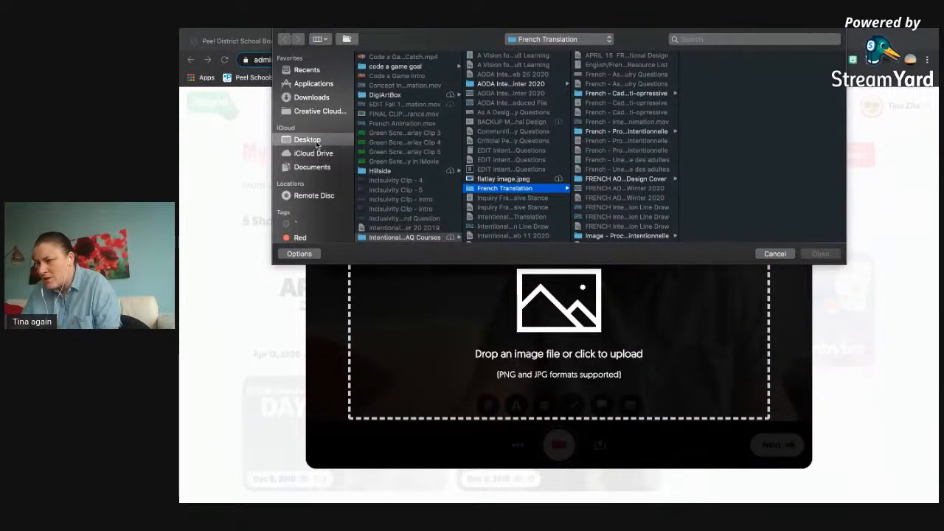
scroll(360, 163, down, 15)
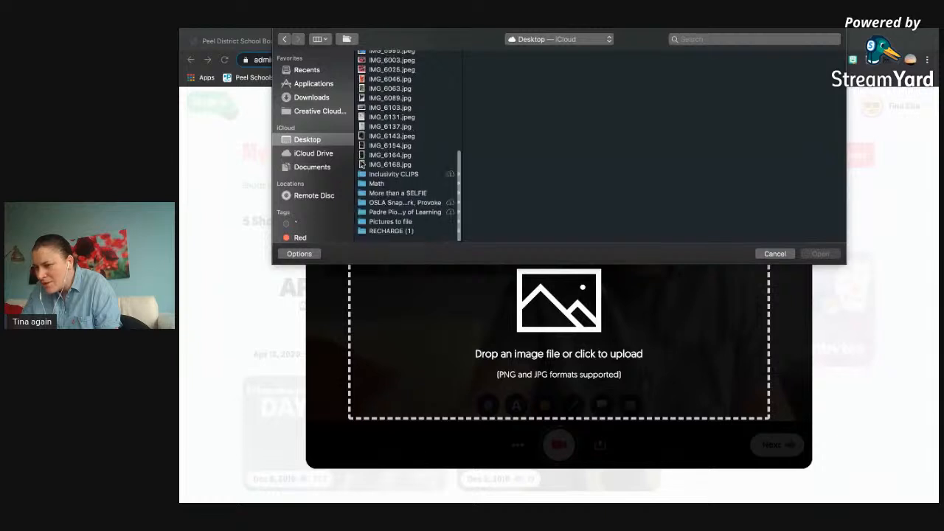
scroll(360, 164, up, 15)
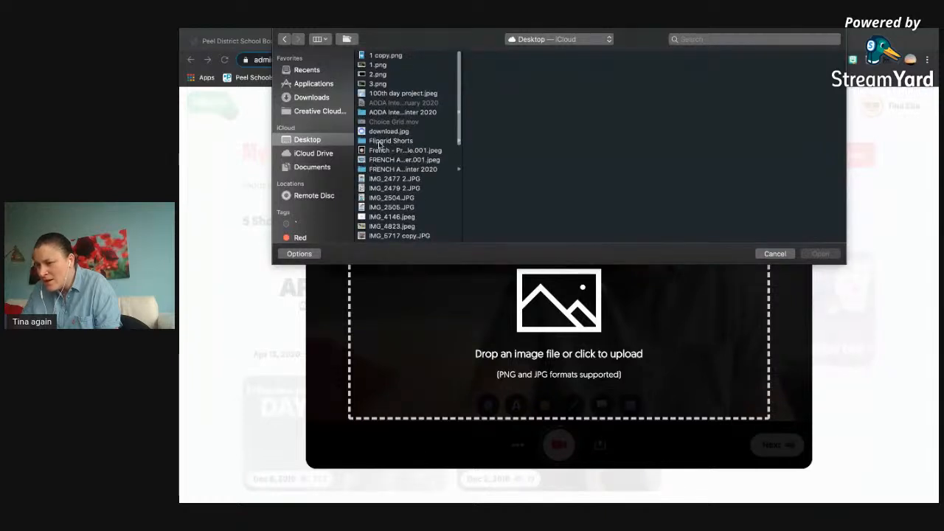
click(379, 141)
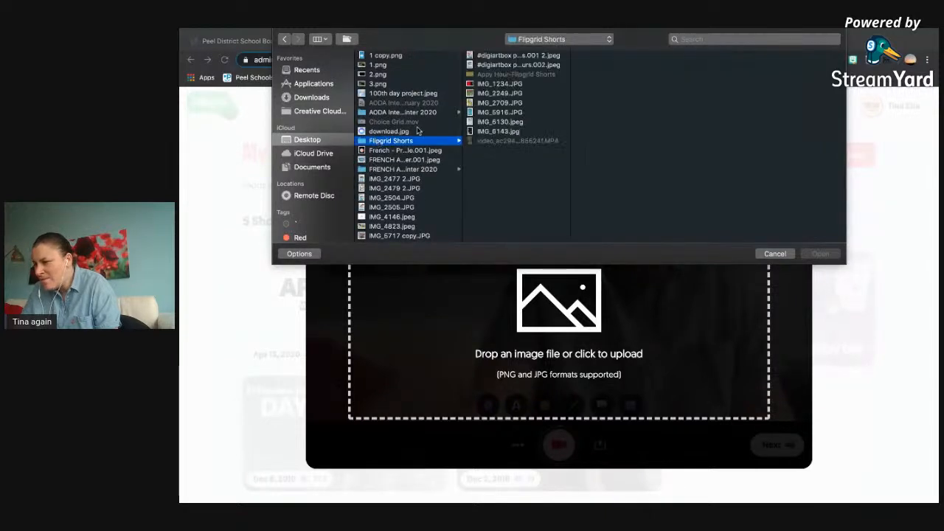
Add IMG_1234.JPG as a photo sticker, shrink it, tilt it counterclockwise and place it over the left part of the poppy painting.
click(484, 93)
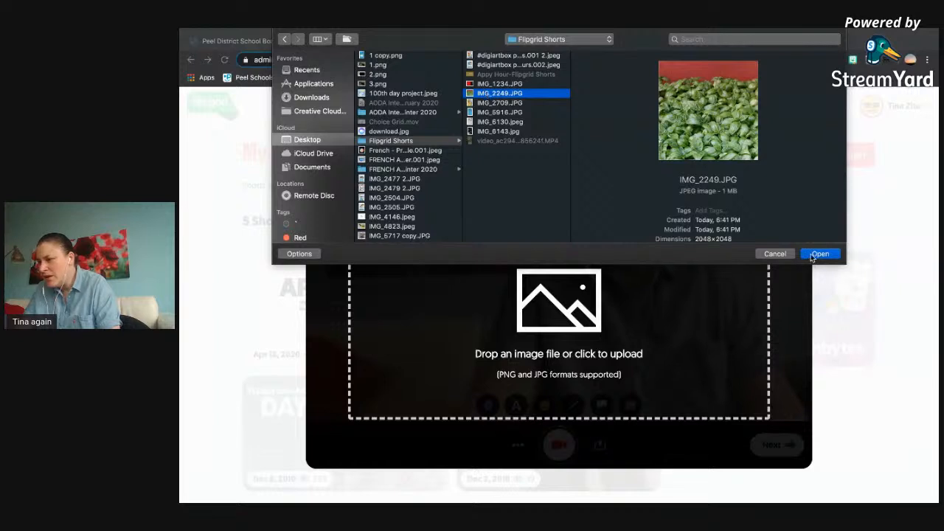
click(486, 84)
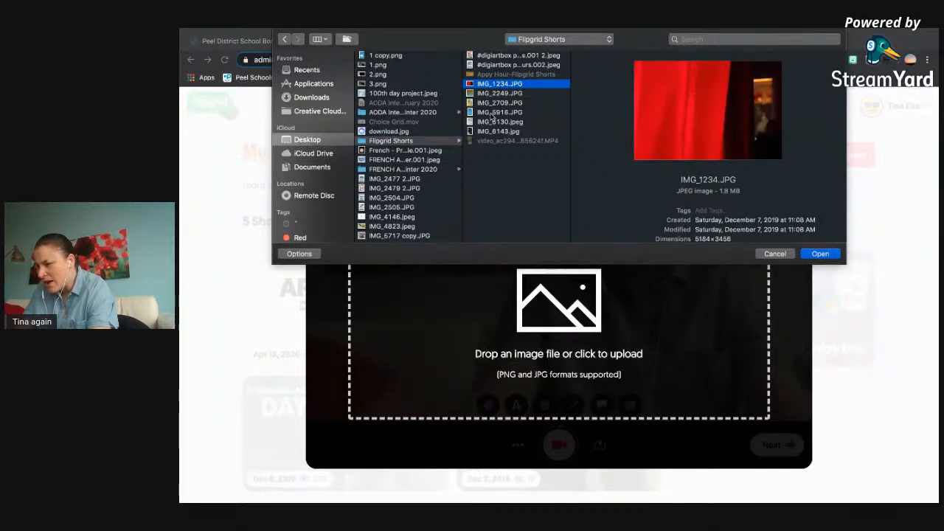
click(821, 254)
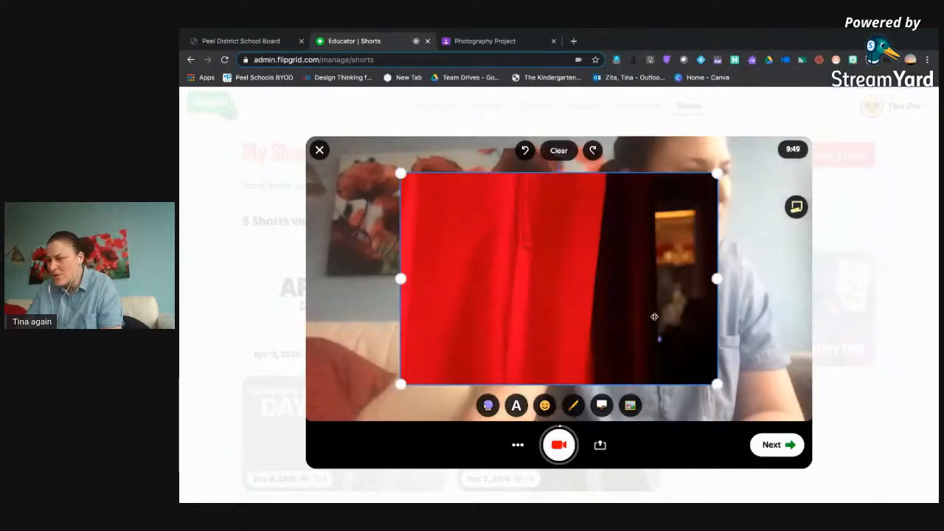
drag(713, 183, 374, 168)
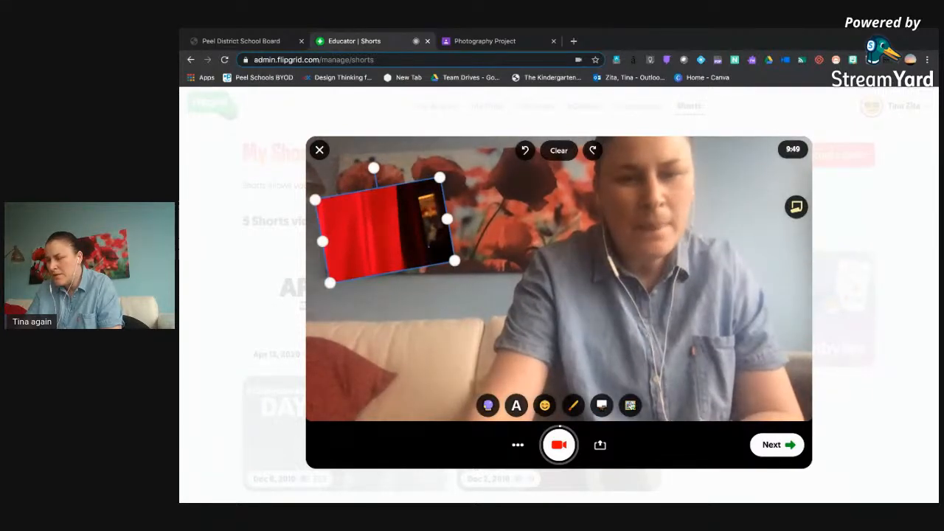
Add IMG_2249.JPG as a second photo sticker, shrunk, tilted clockwise and slightly overlapping the red curtain photo's right edge.
click(630, 405)
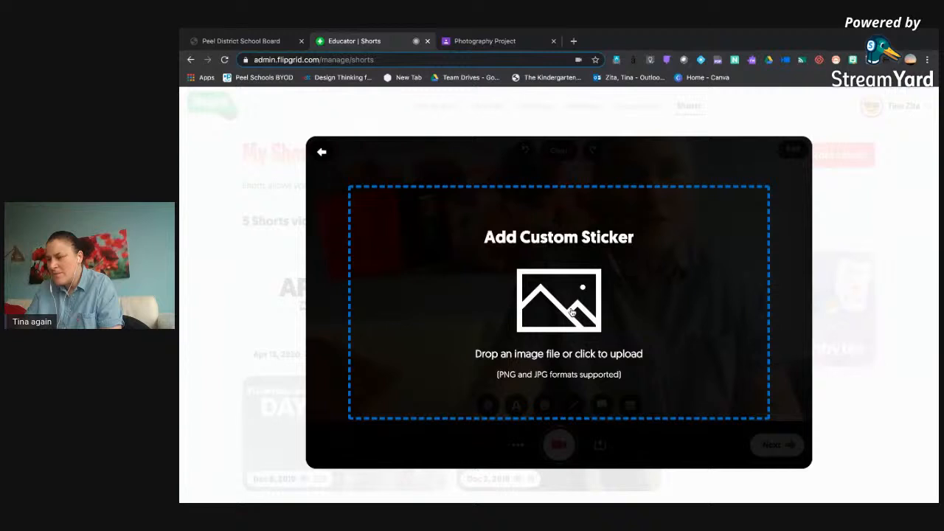
click(572, 312)
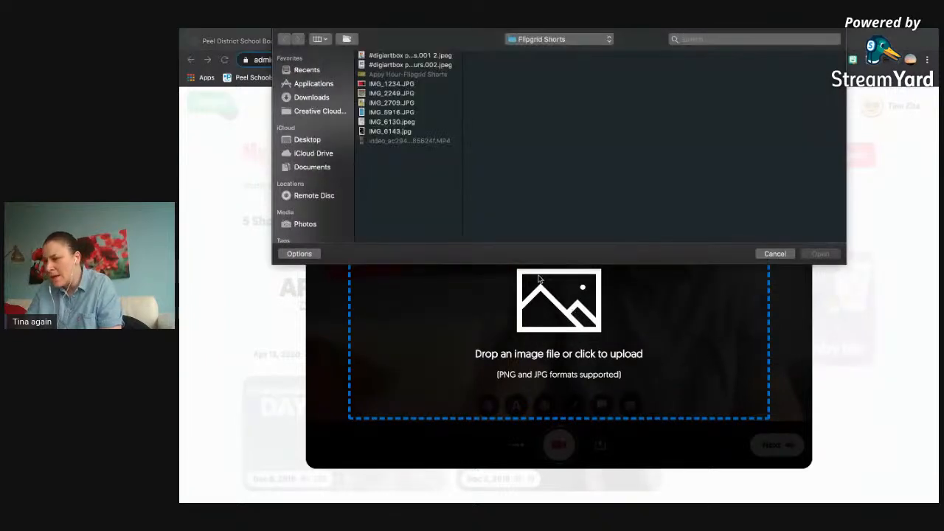
click(401, 94)
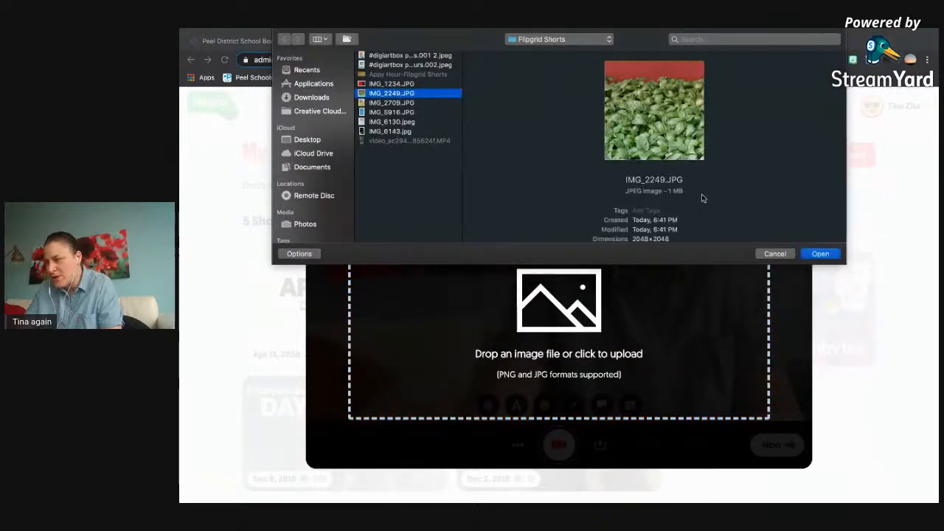
click(821, 254)
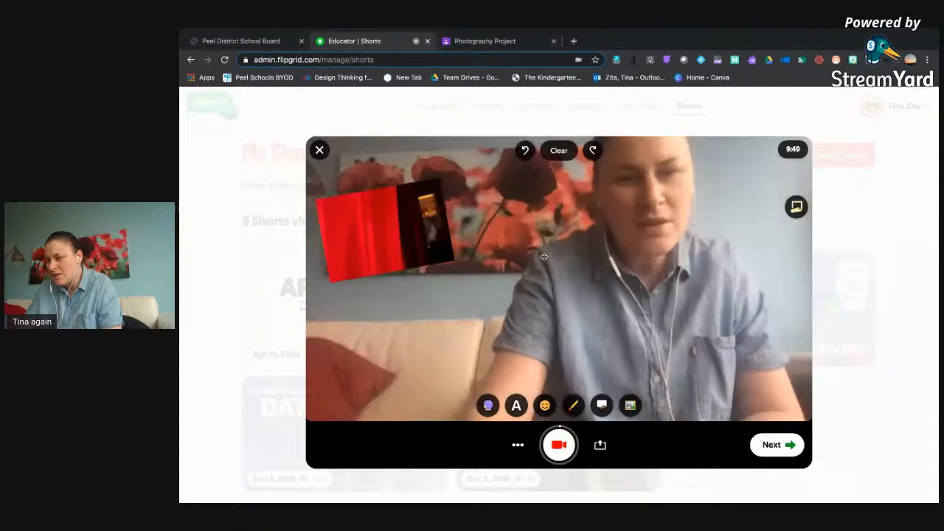
drag(649, 172, 511, 247)
drag(460, 225, 475, 228)
drag(464, 288, 478, 252)
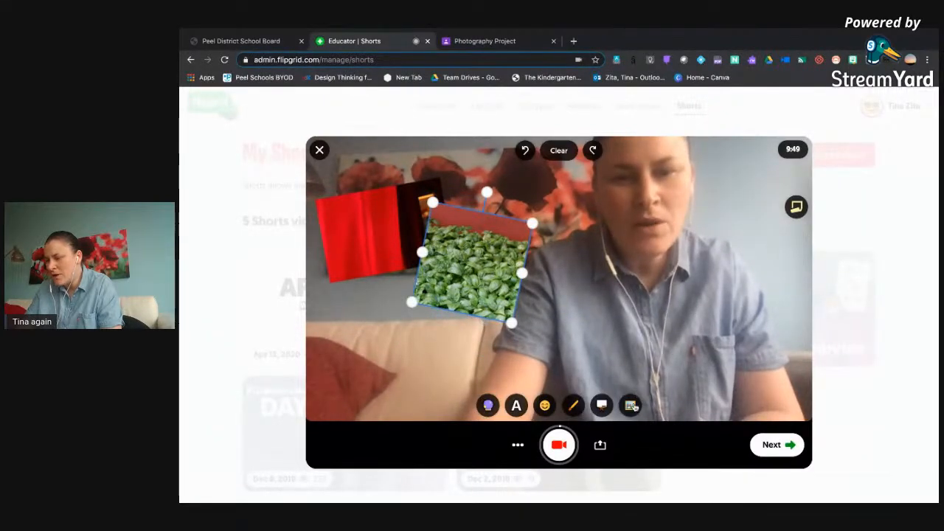
Add IMG_5916.JPG as a third photo sticker, shrunk, turned upright with a slight tilt and placed below the red curtain photo.
click(630, 405)
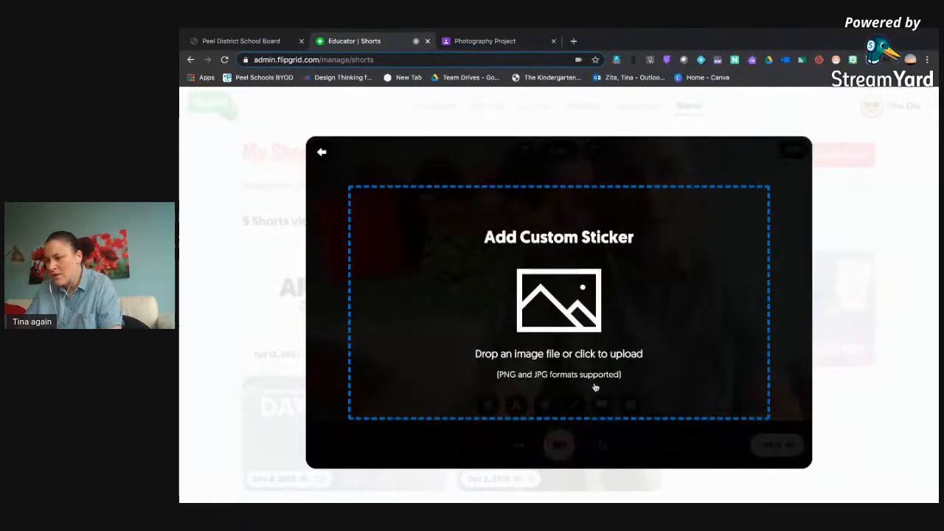
click(559, 306)
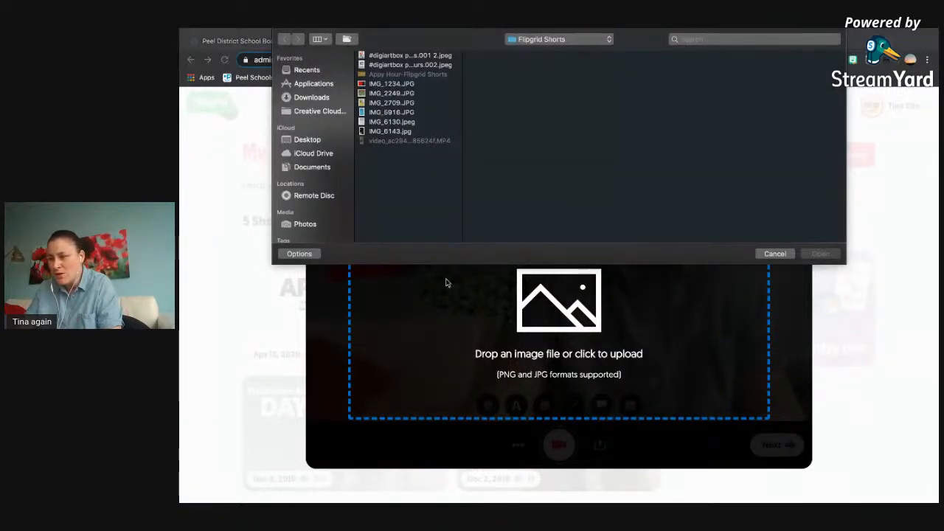
click(388, 112)
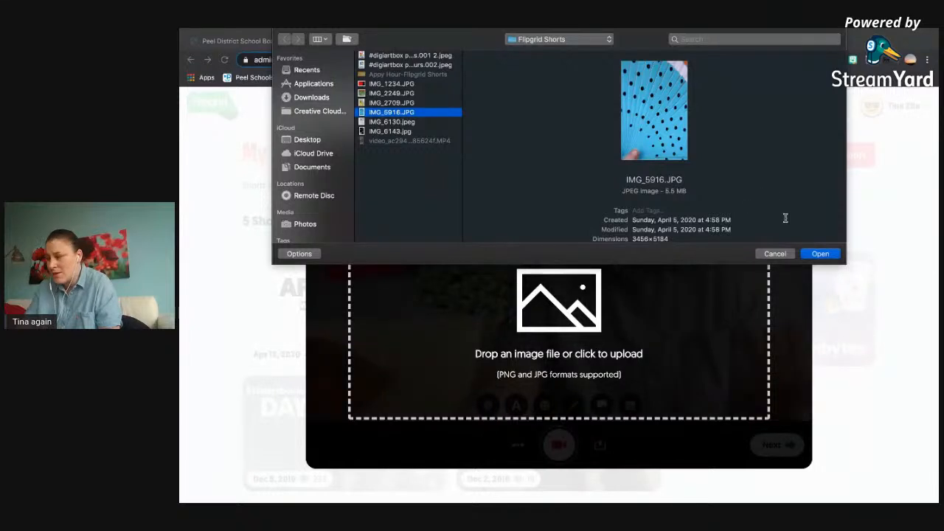
click(821, 254)
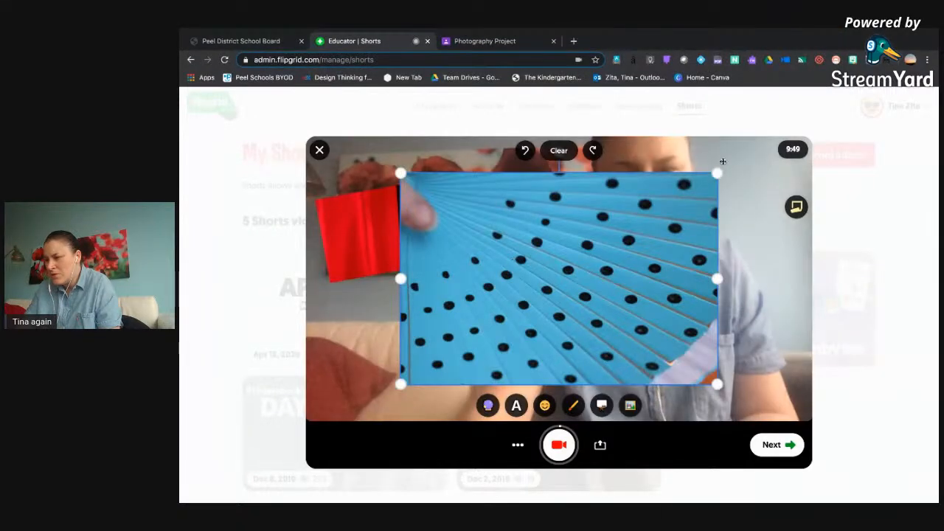
drag(716, 172, 526, 301)
drag(464, 280, 386, 354)
drag(469, 336, 398, 309)
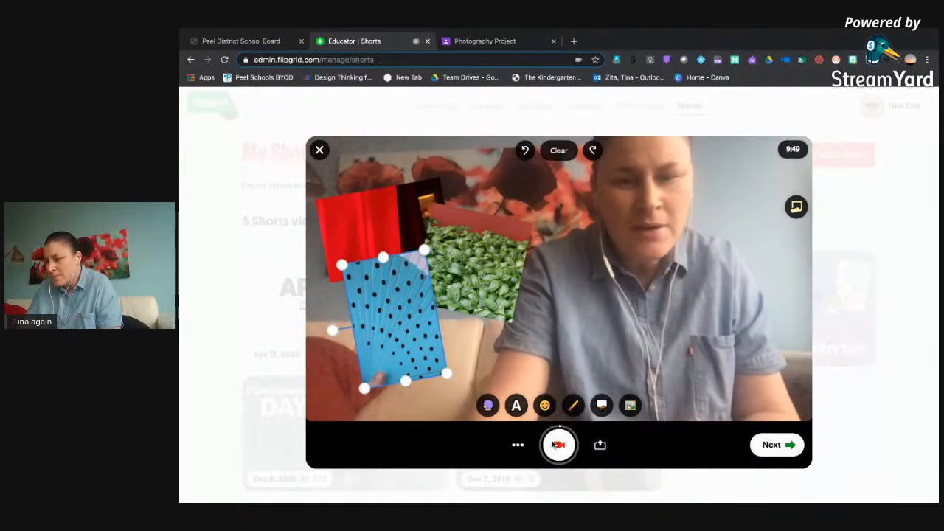
Record about three seconds with the photo collage, pause, and add the text "Rainbows" over the lower edge of the photos.
click(553, 444)
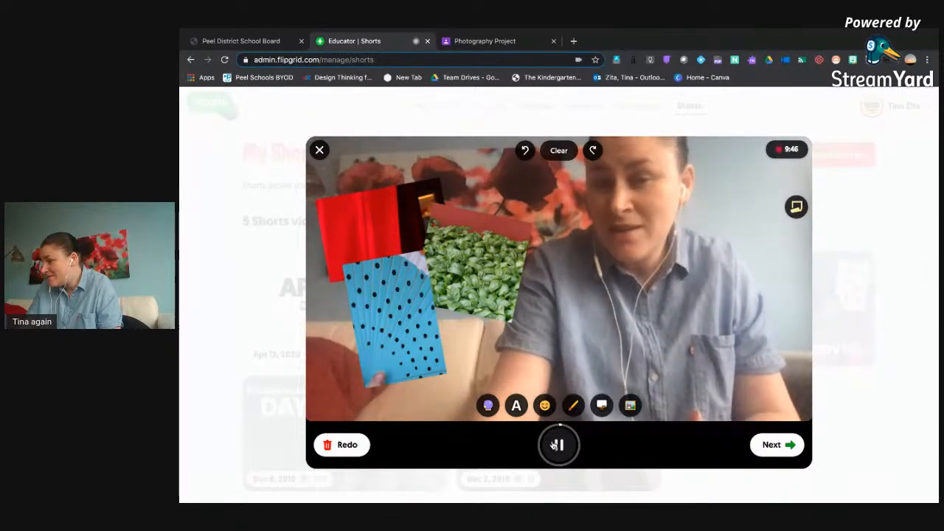
click(555, 445)
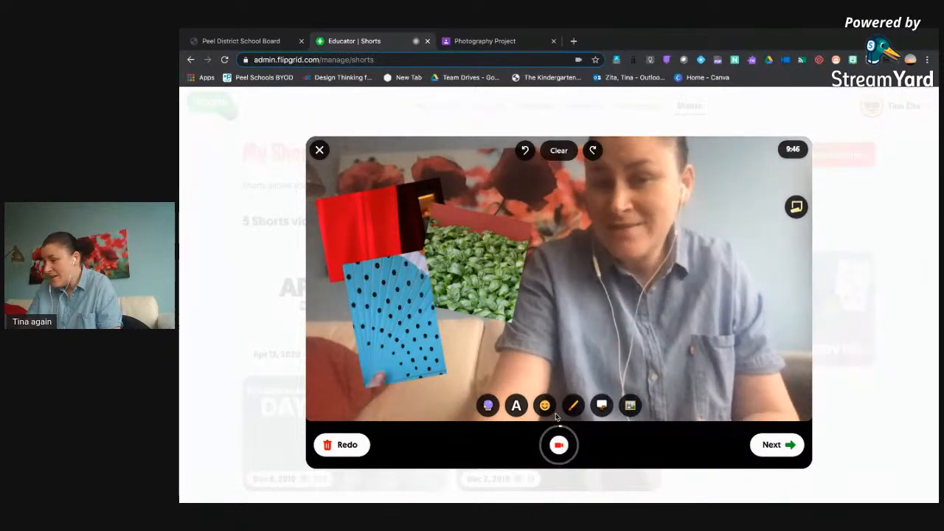
click(515, 406)
click(459, 378)
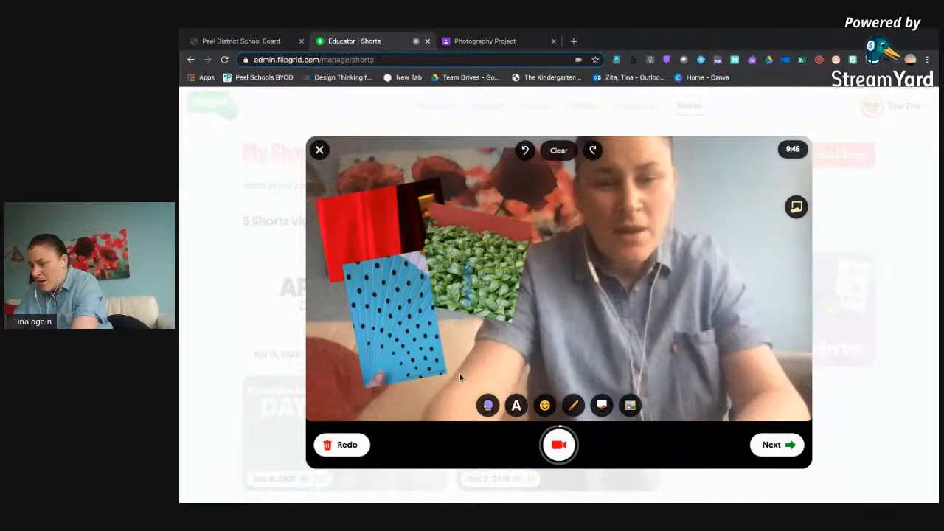
text(Rai)
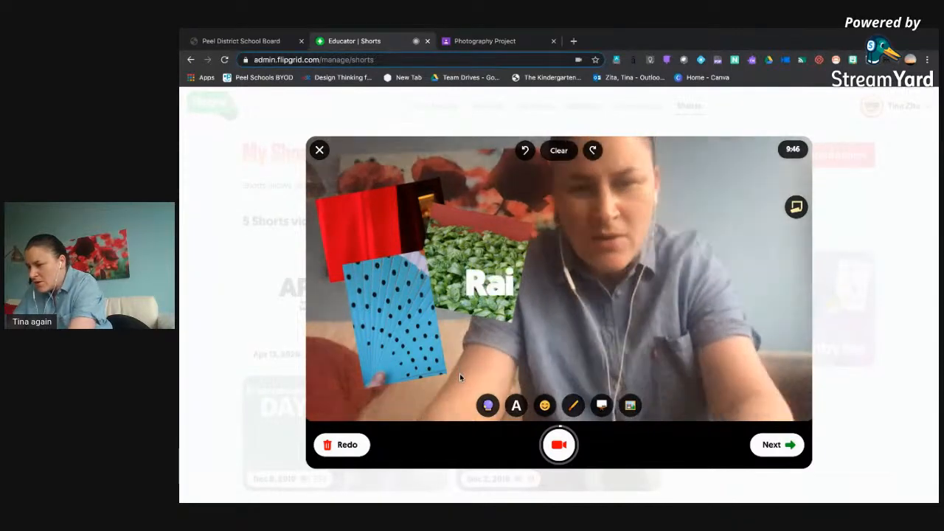
text(nbows)
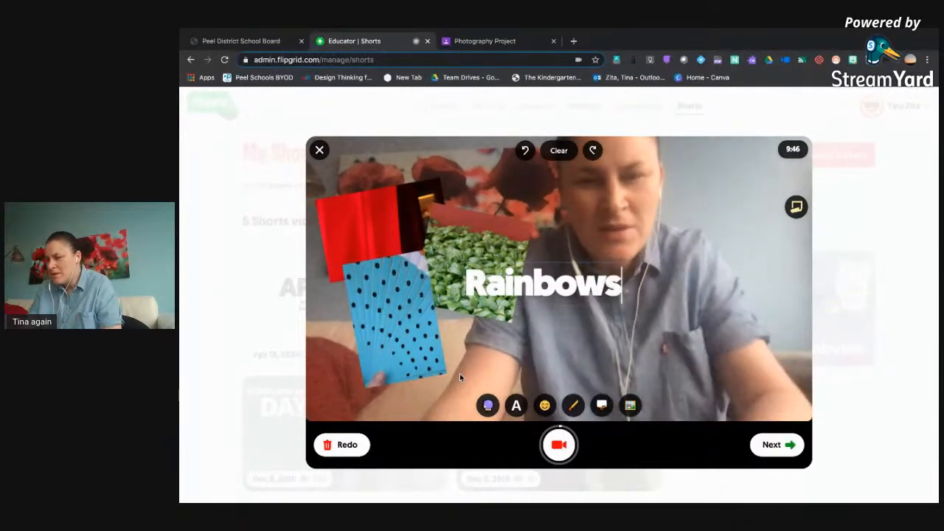
click(490, 313)
drag(489, 312, 443, 357)
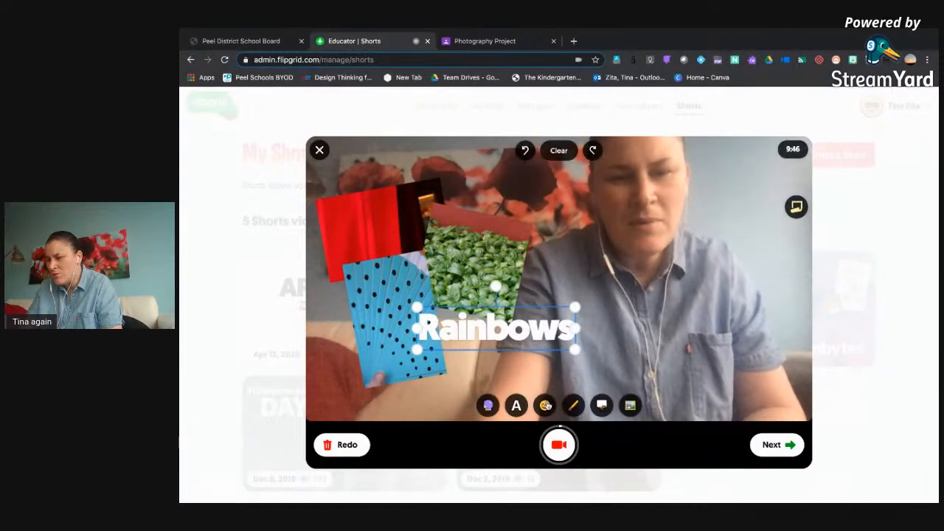
Find the rainbow emoji by searching for "rainbow", add it as a sticker, rotate it clockwise and place it at the end of the text.
click(546, 405)
double_click(385, 179)
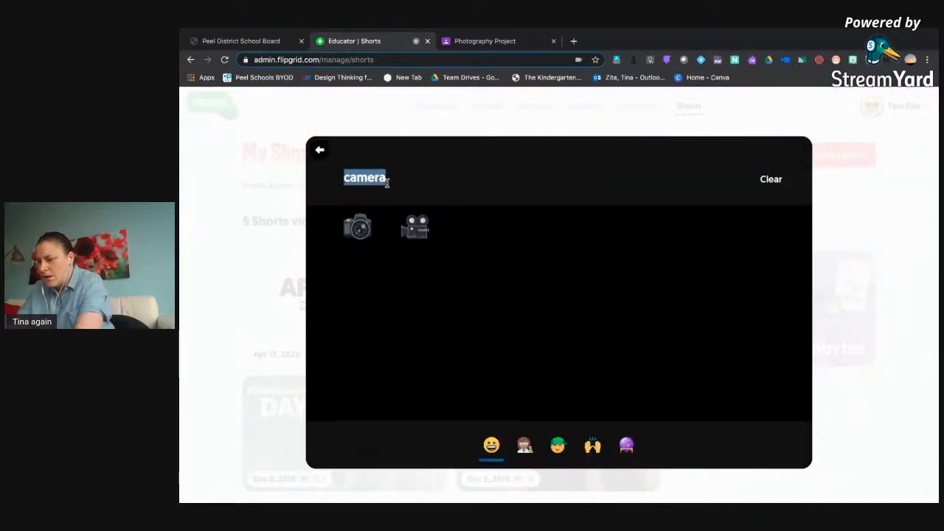
text(rainbow)
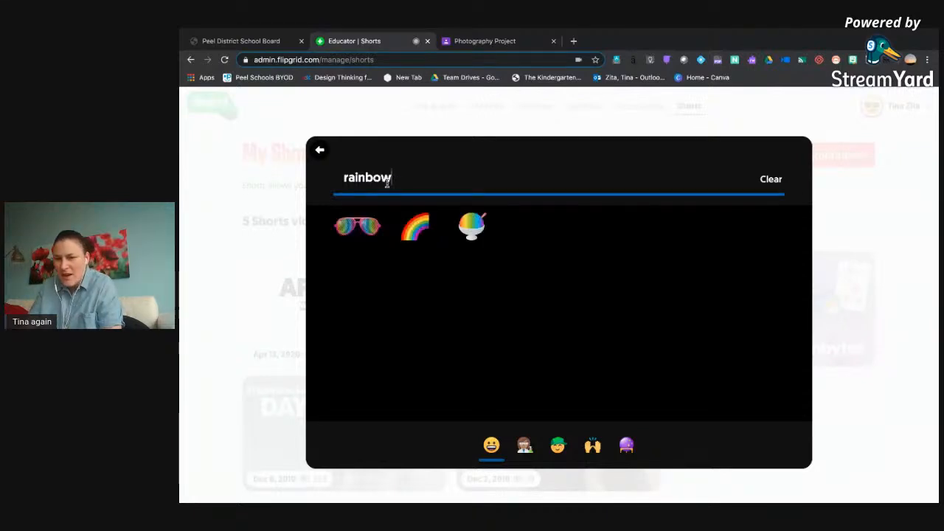
click(415, 227)
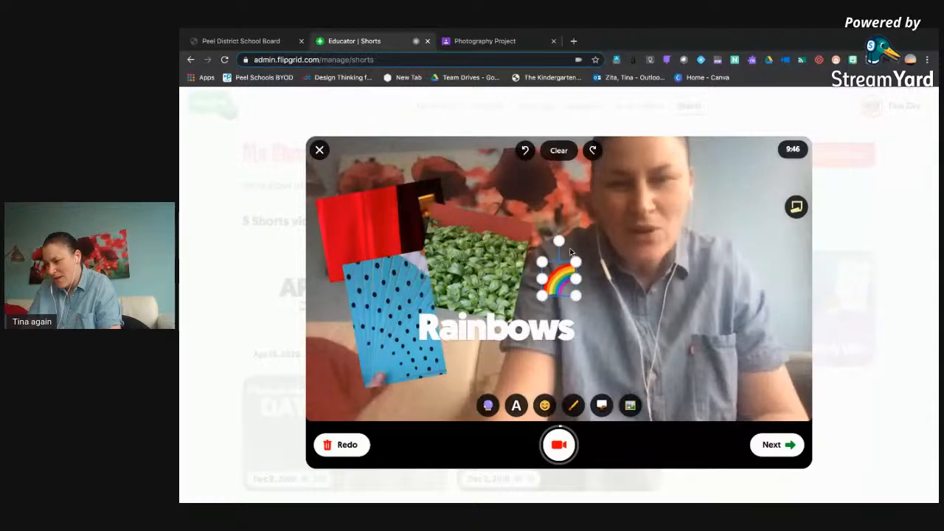
drag(559, 241, 587, 310)
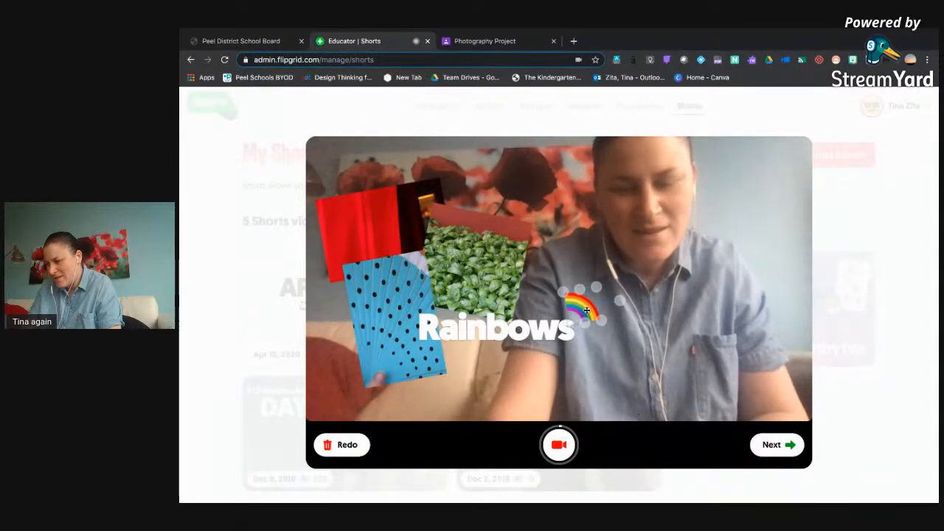
Replace the text "Rainbows" with "Colours".
double_click(498, 322)
click(498, 321)
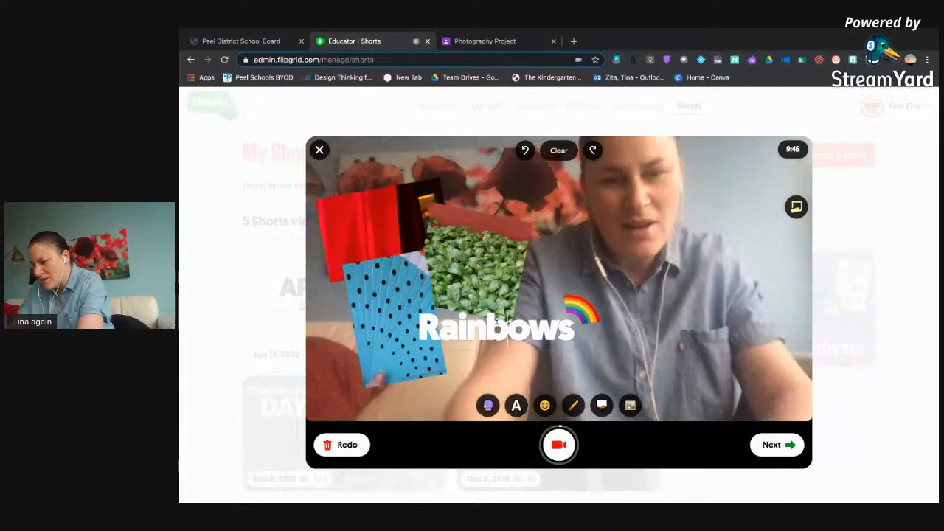
double_click(498, 320)
text(Colours)
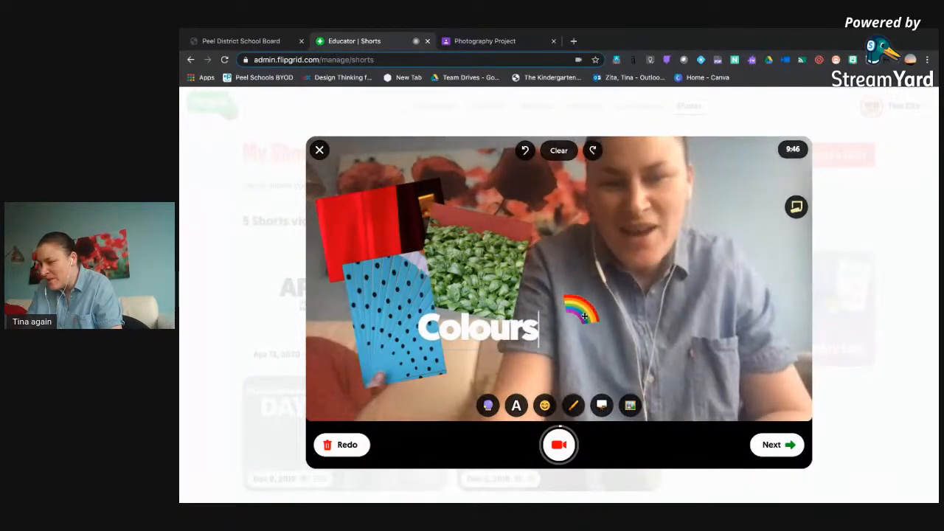
Move the rainbow sticker against the end of "Colours" and resume recording.
drag(579, 310, 551, 318)
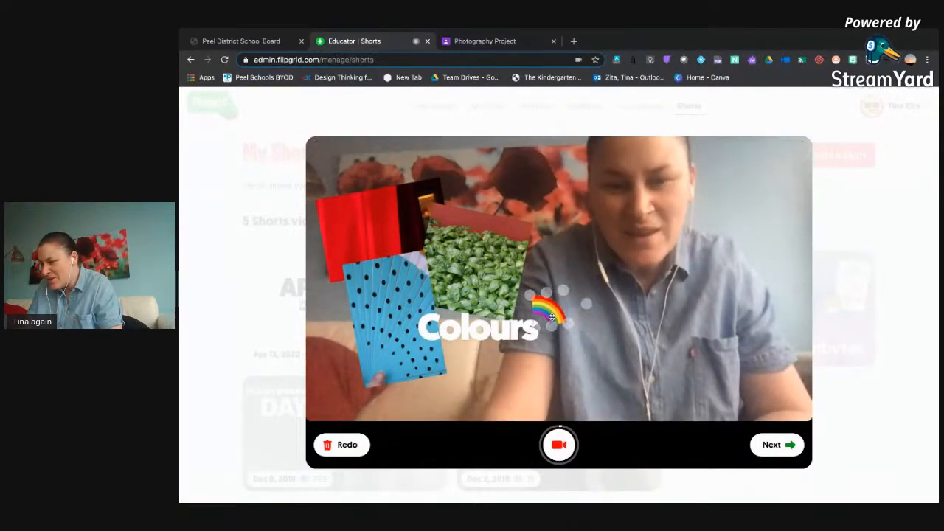
click(559, 444)
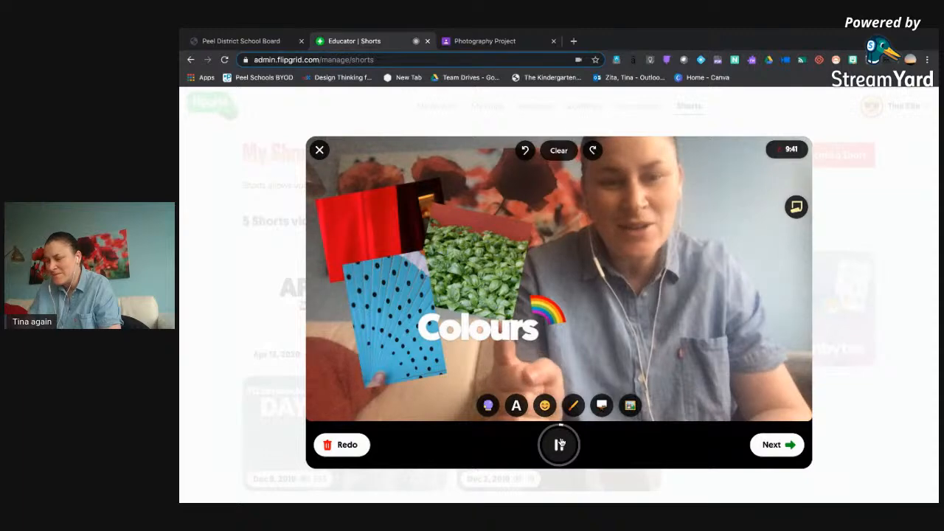
Pause the recording, preview the recorded clips in the review screen, and return to the camera to add more footage.
click(560, 444)
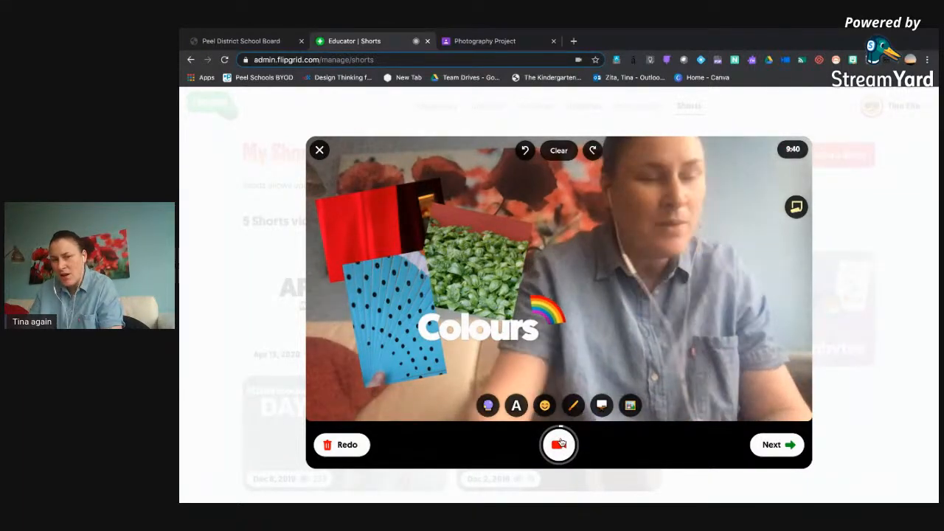
click(760, 447)
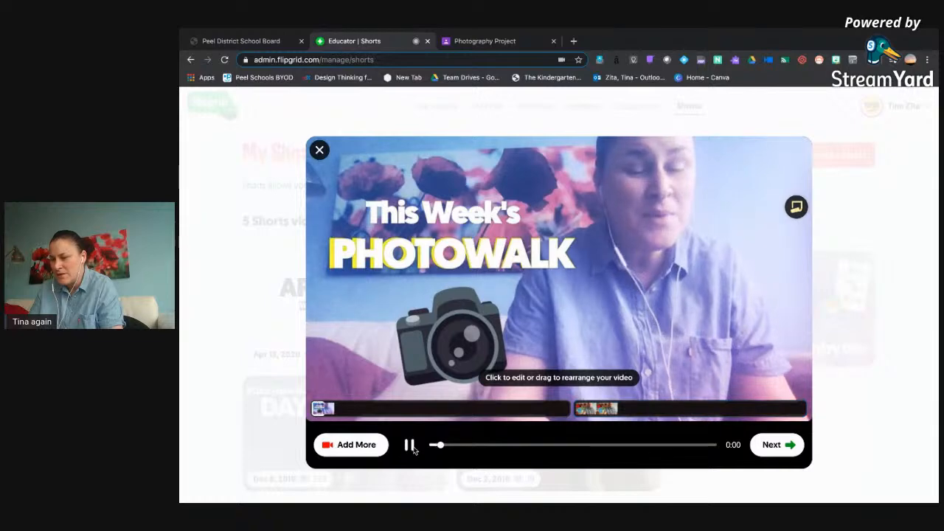
click(373, 448)
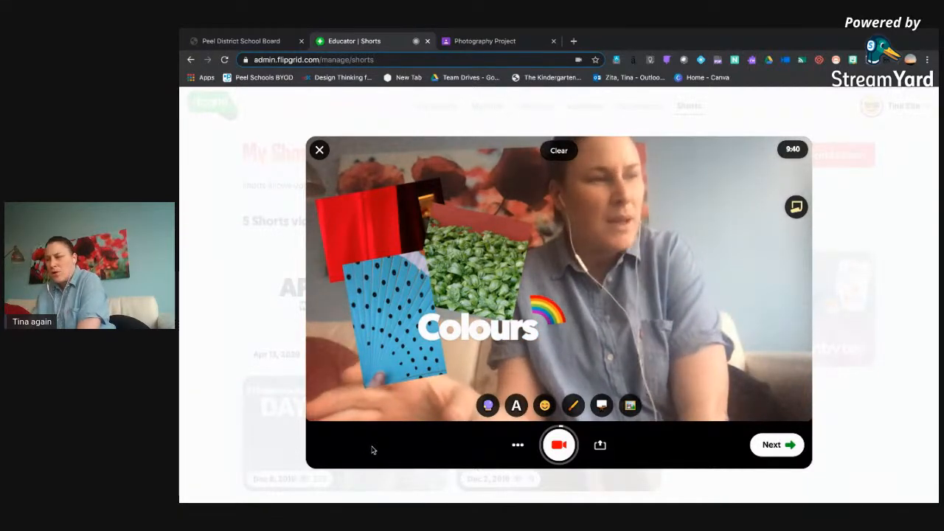
Write a sticky note reading "Remember to talk about the three different ideas and the parent notes" and close the note.
click(796, 207)
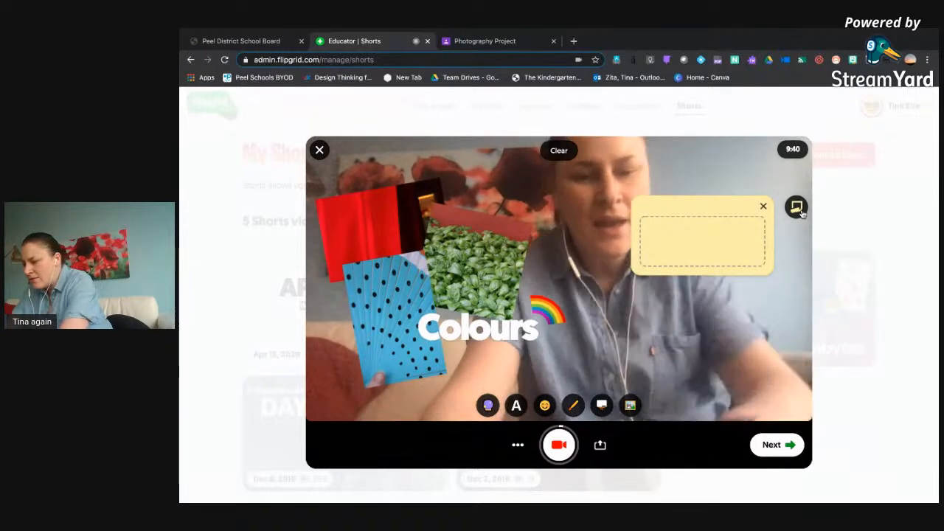
text(Remember to t)
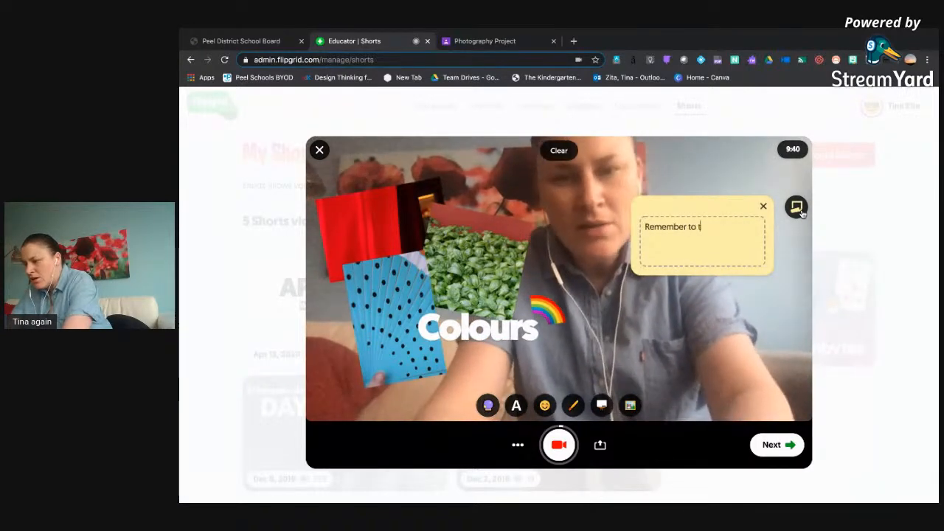
text(alk about the thre)
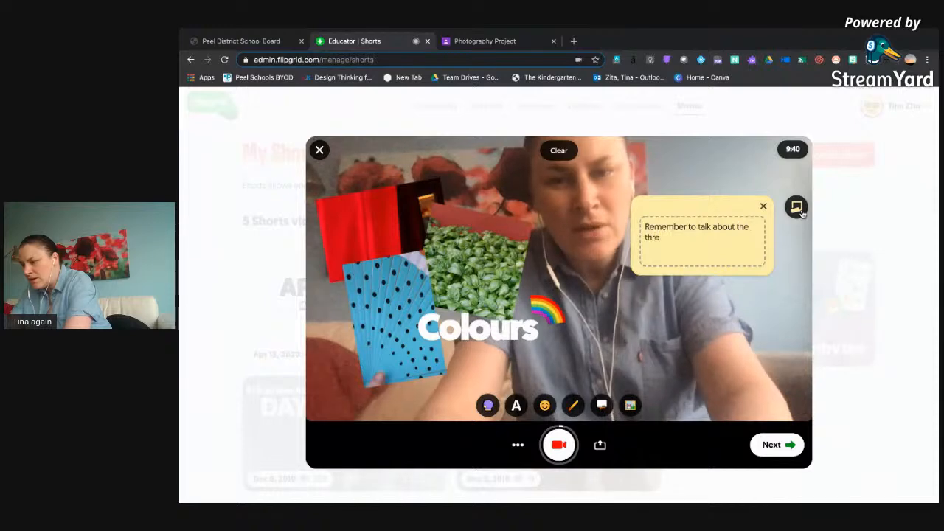
text(e different idea)
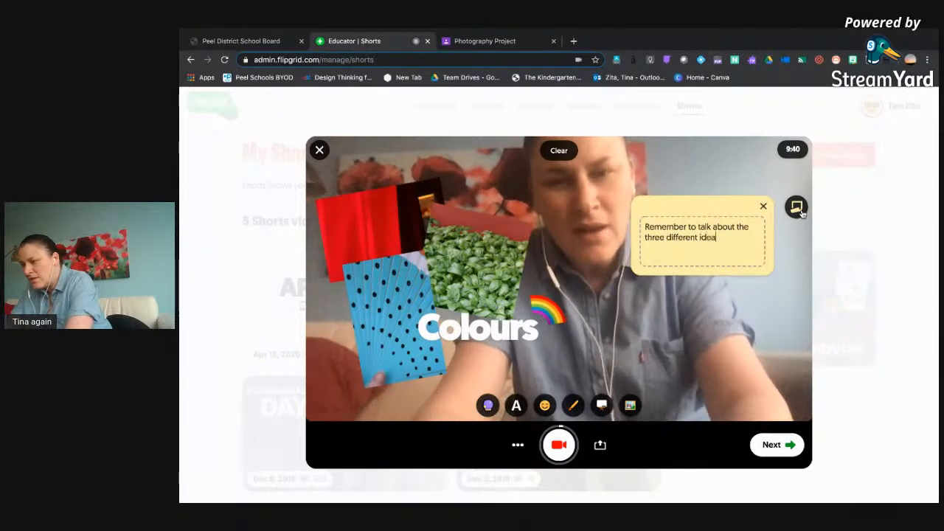
text(s and the parent notes)
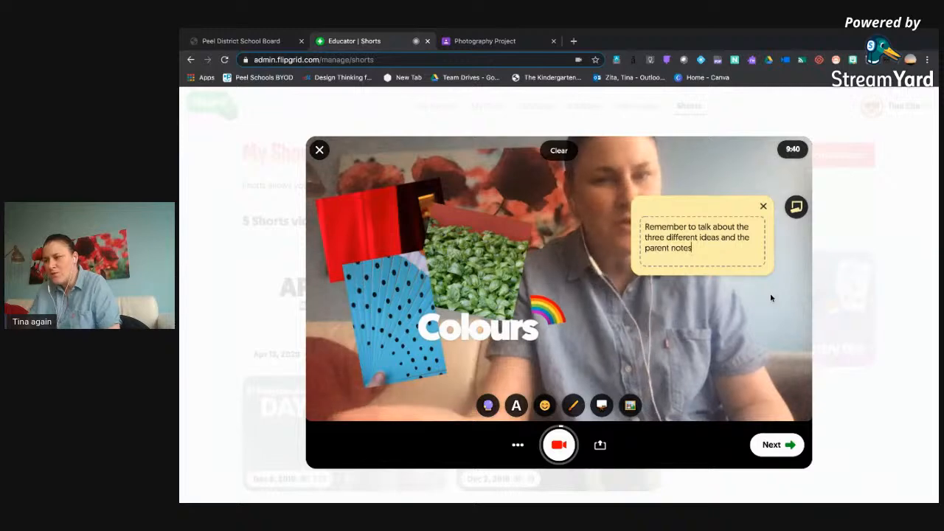
click(763, 208)
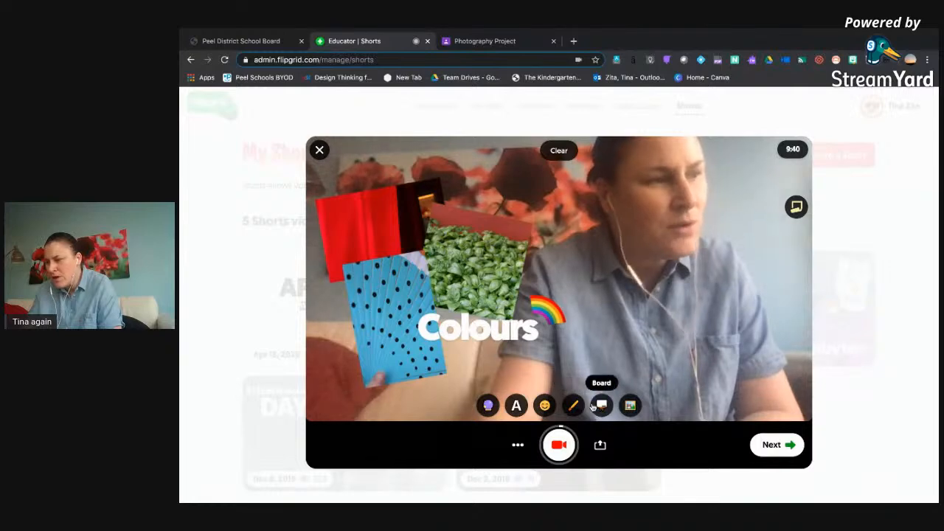
Switch the camera view to a whiteboard and clear all photos, text and stickers from it.
click(598, 406)
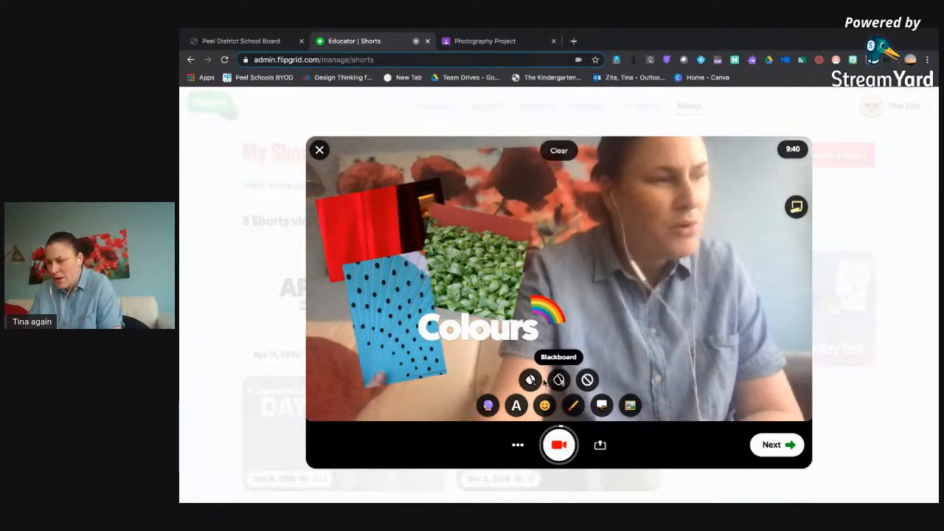
click(530, 379)
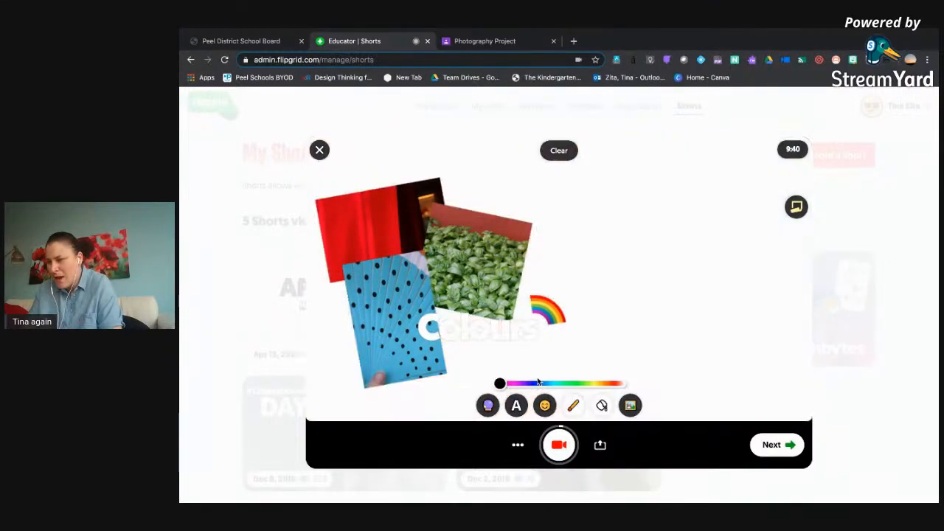
click(557, 152)
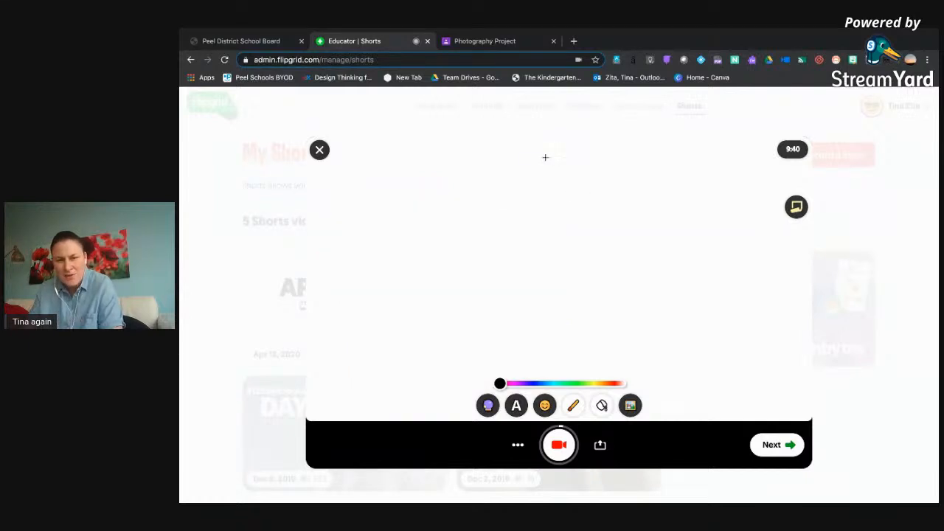
Turn the drawing pen off and on again and set its colour to purple.
click(576, 408)
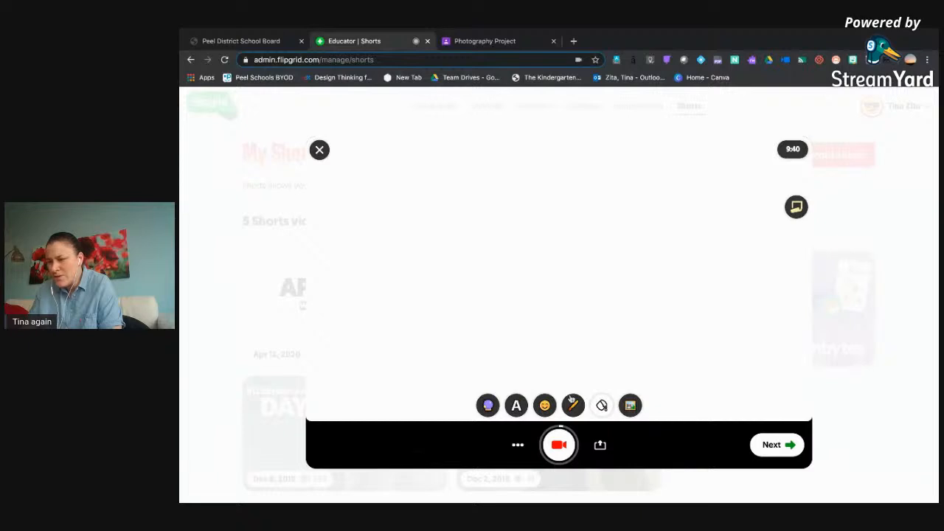
click(571, 403)
mouse_move(501, 384)
mouse_down()
mouse_move(617, 383)
mouse_move(494, 393)
mouse_move(517, 392)
mouse_up()
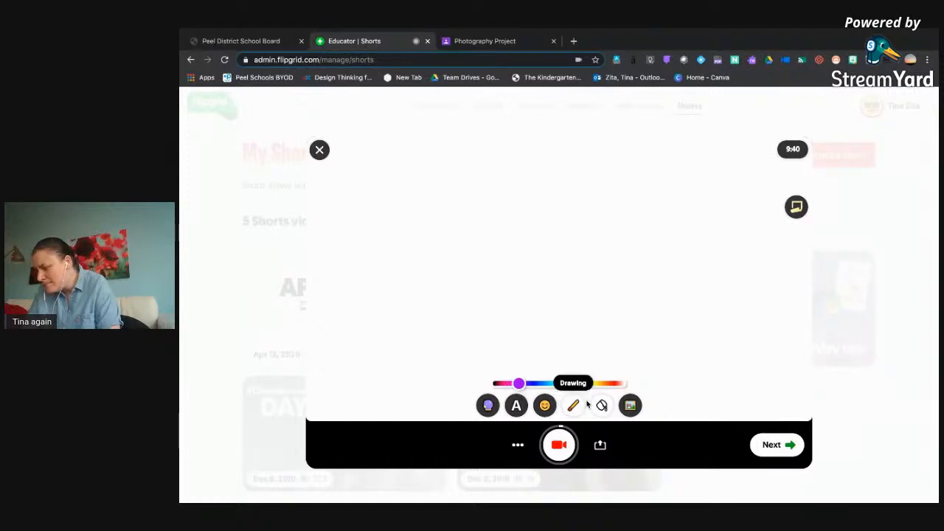
Add "#digiartbox photowalk cards Colours.001 2.jpeg" as a custom sticker and move it to the left half of the whiteboard.
click(629, 406)
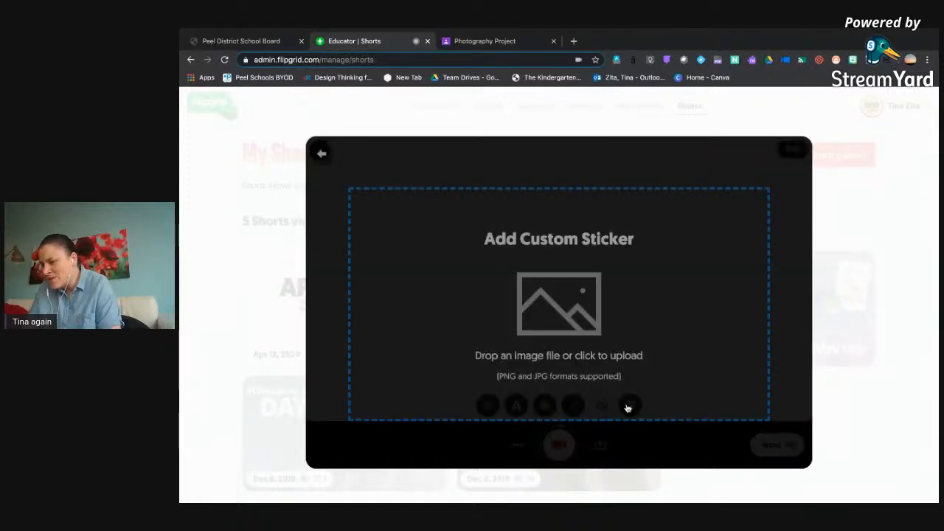
click(544, 322)
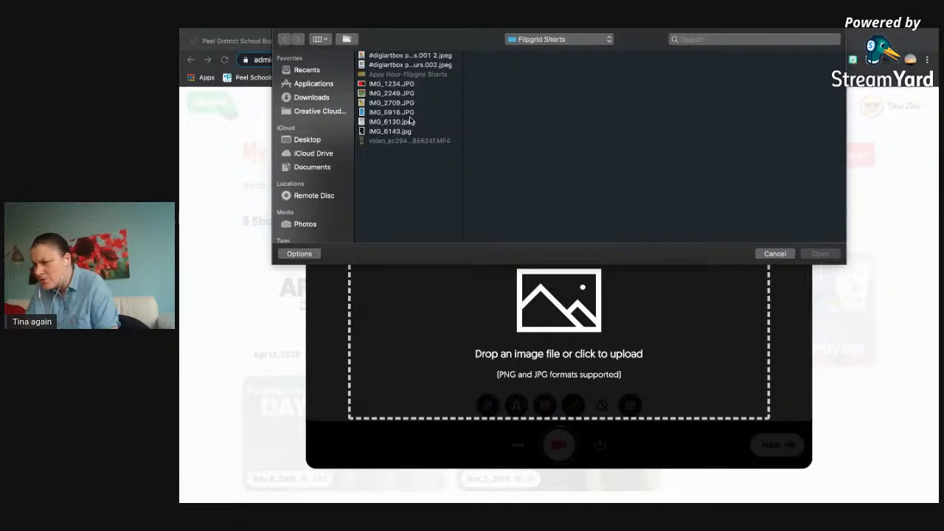
click(399, 56)
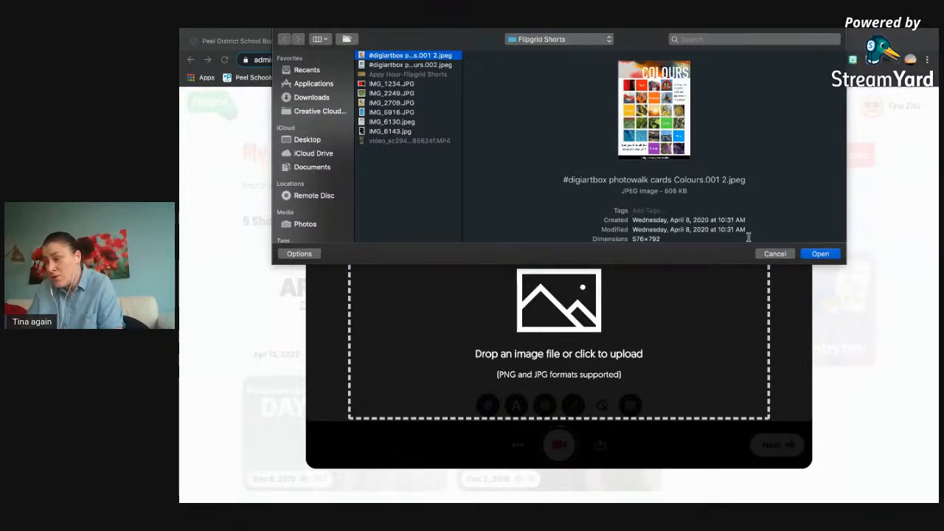
click(817, 256)
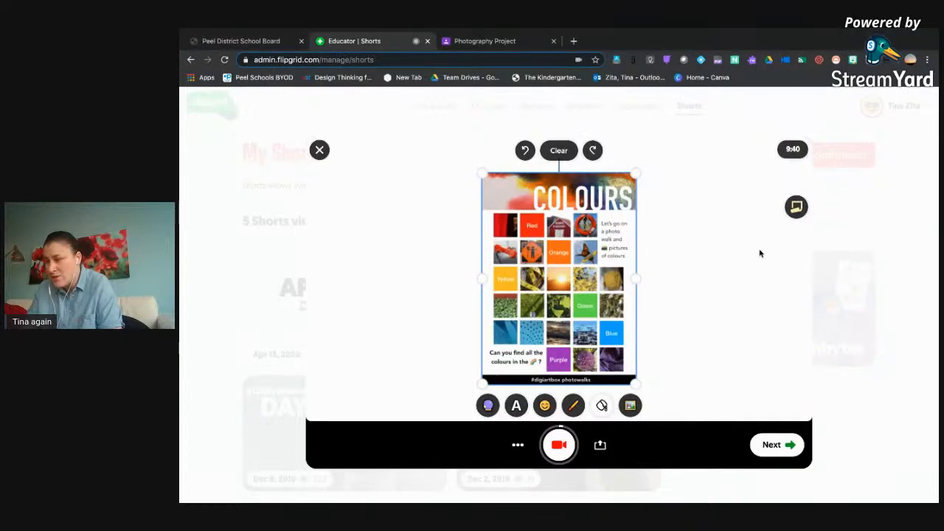
drag(545, 250, 448, 244)
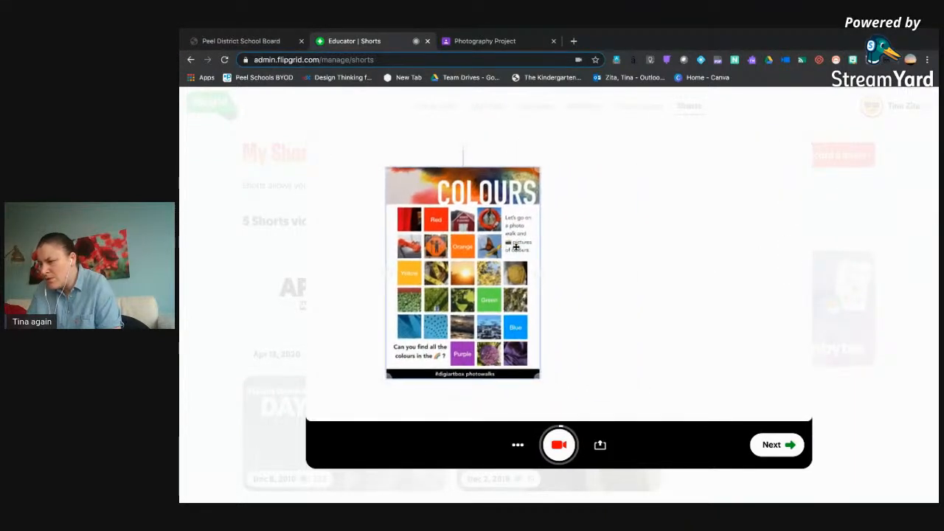
Add the #digiartbox Colours 002 JPEG as a second custom sticker and place it to the right of the first card.
click(631, 406)
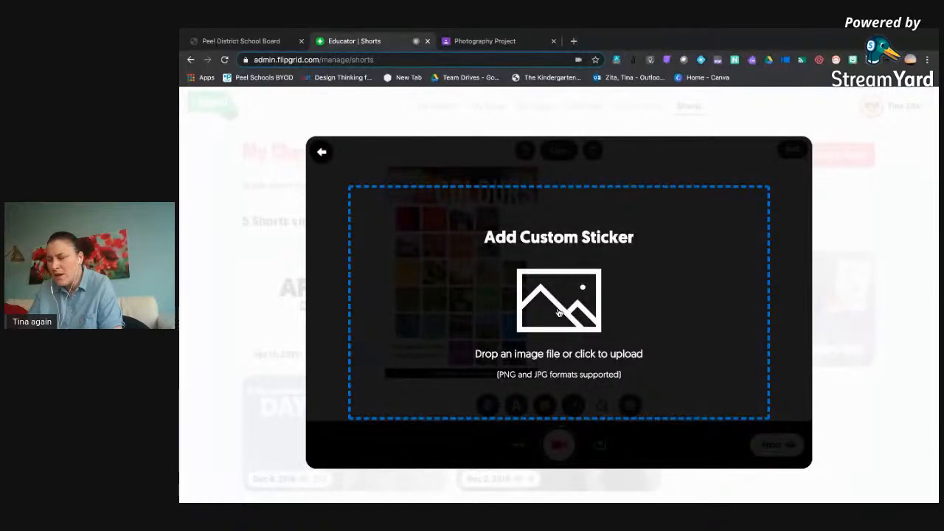
click(558, 312)
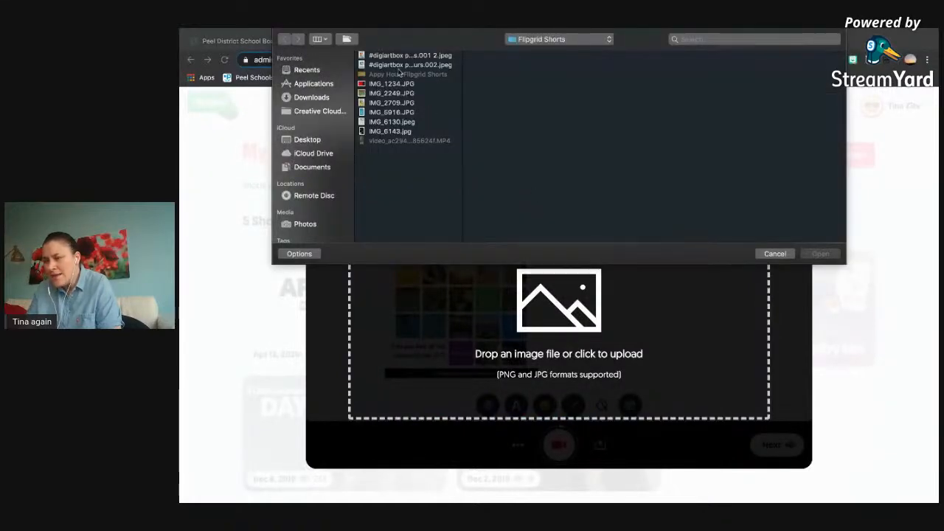
click(406, 65)
click(821, 255)
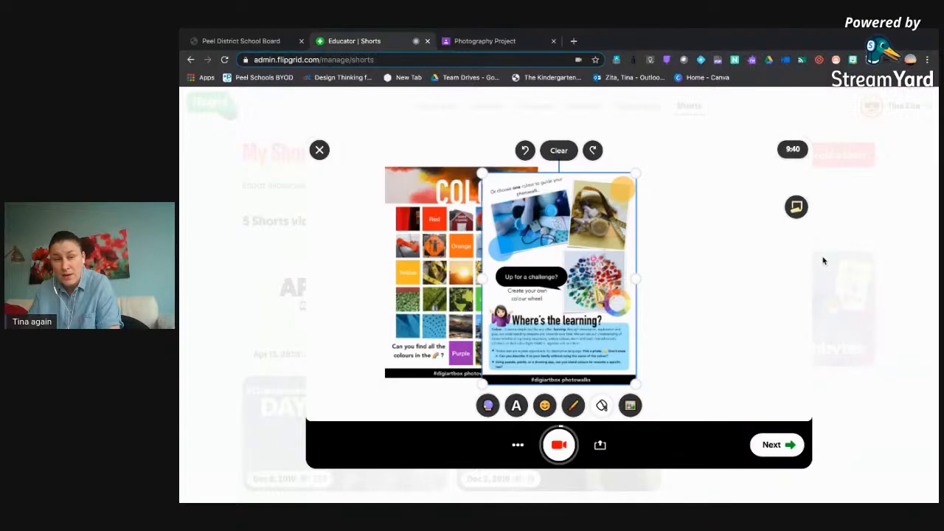
drag(548, 254, 625, 247)
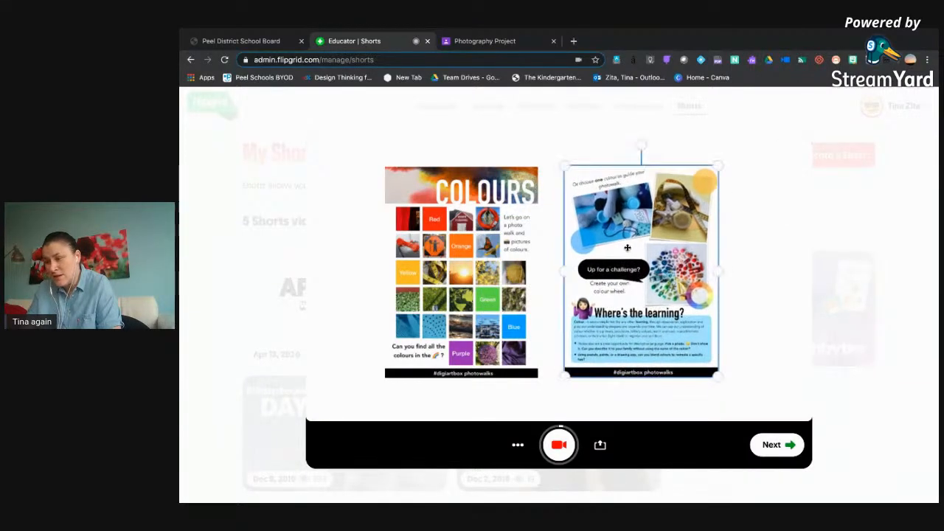
Enlarge both photowalk cards slightly so they fill more of the whiteboard side by side.
drag(511, 245, 514, 248)
drag(387, 382, 377, 393)
click(671, 389)
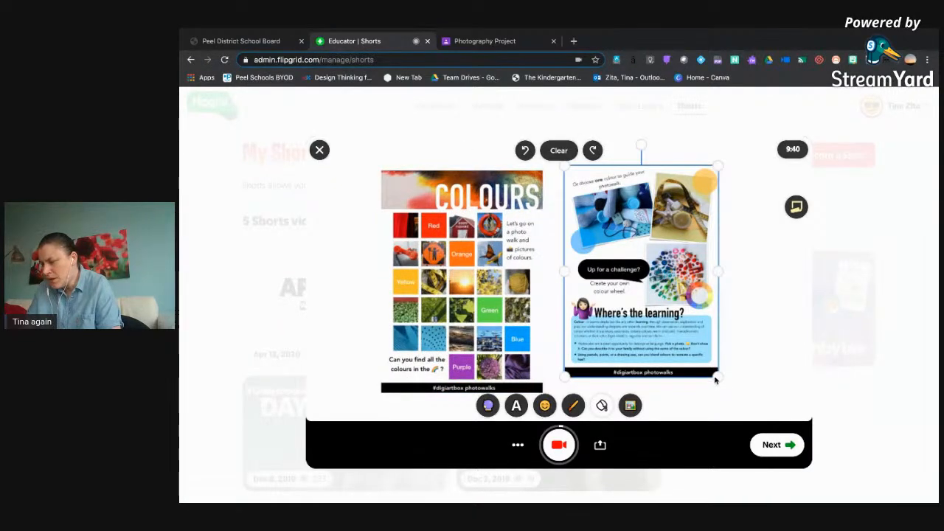
drag(716, 376, 731, 392)
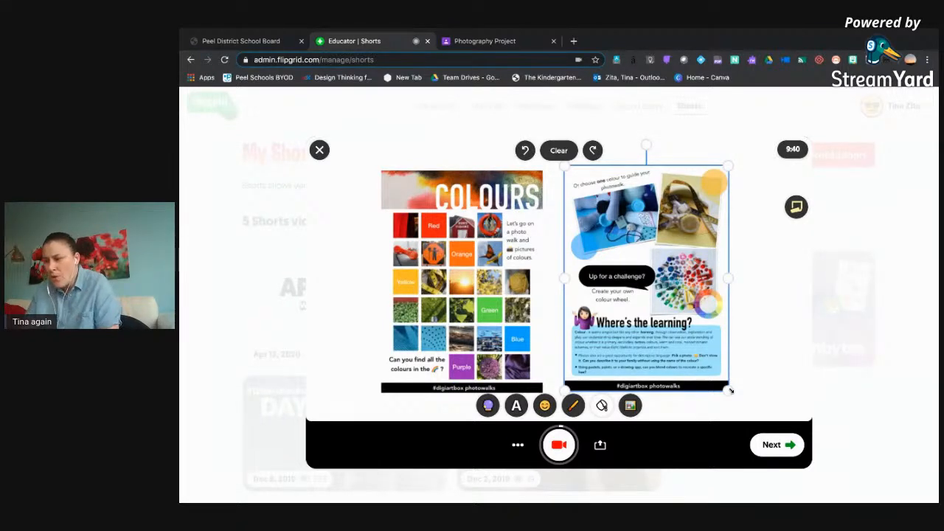
Record about 26 seconds of the whiteboard, circling the Colours card in red and undoing the circles before pausing.
click(576, 407)
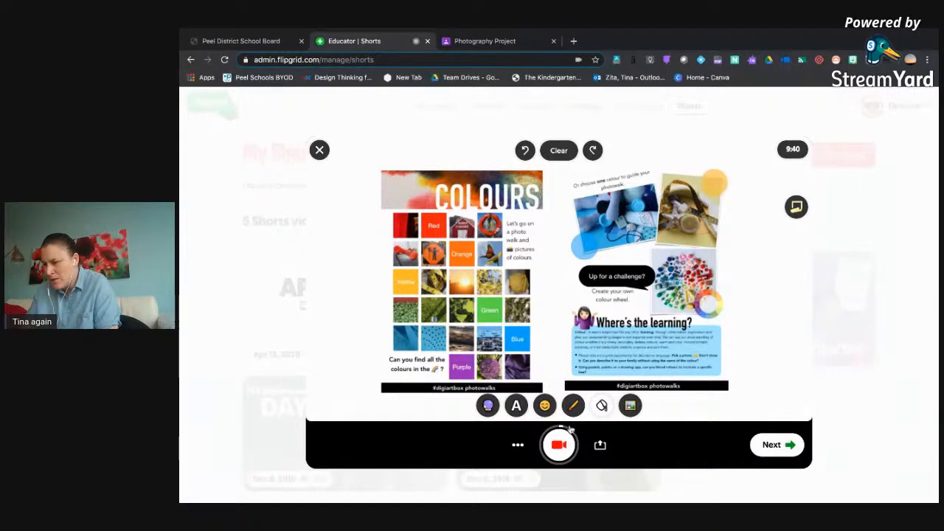
click(558, 445)
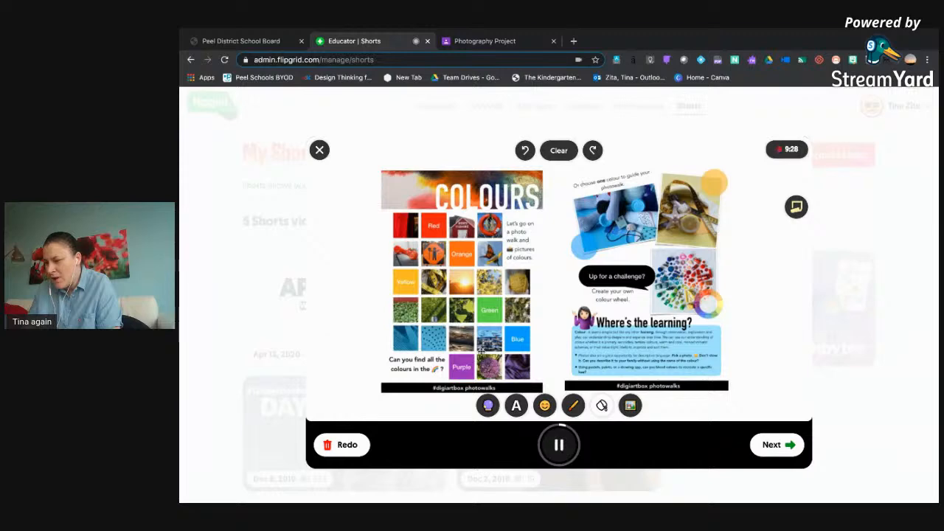
click(573, 406)
mouse_move(539, 194)
mouse_down()
mouse_move(431, 171)
mouse_move(383, 295)
mouse_move(450, 362)
mouse_move(520, 176)
mouse_up()
mouse_move(399, 303)
mouse_down()
mouse_move(432, 351)
mouse_move(553, 279)
mouse_move(416, 238)
mouse_up()
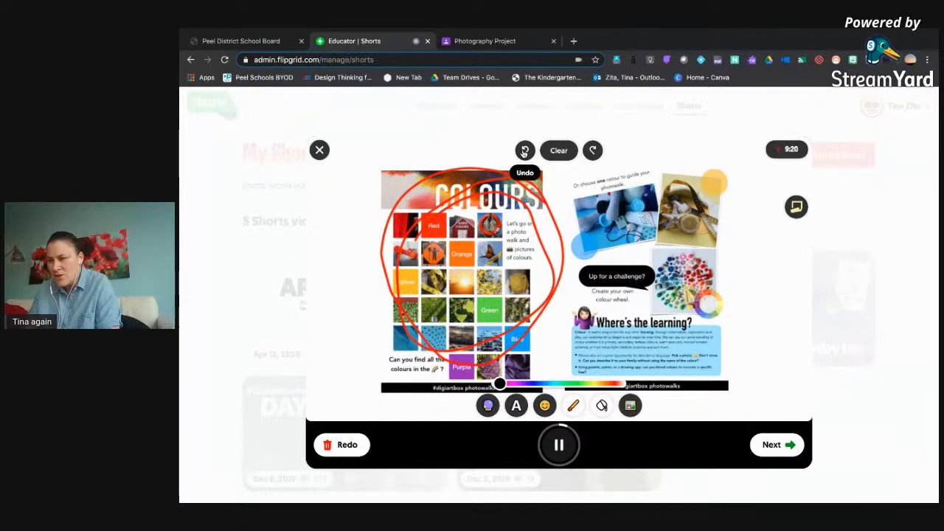
click(525, 151)
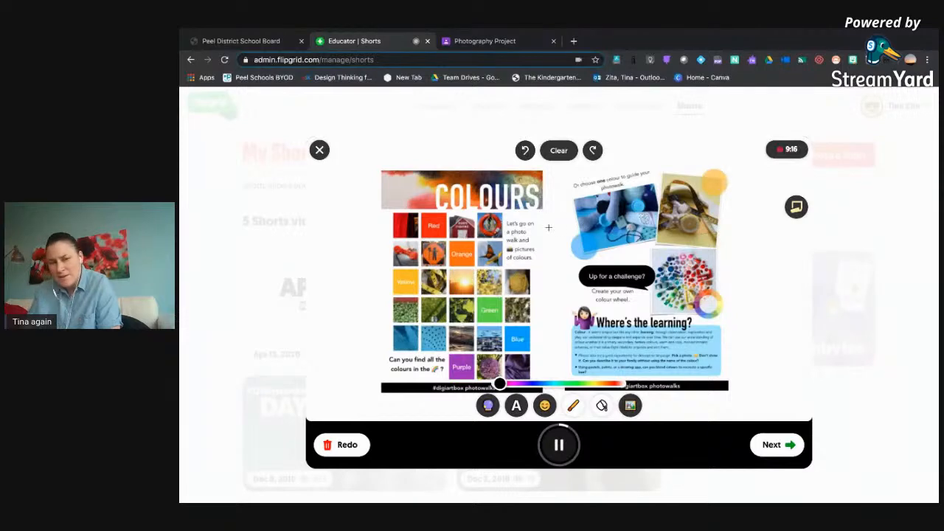
click(558, 444)
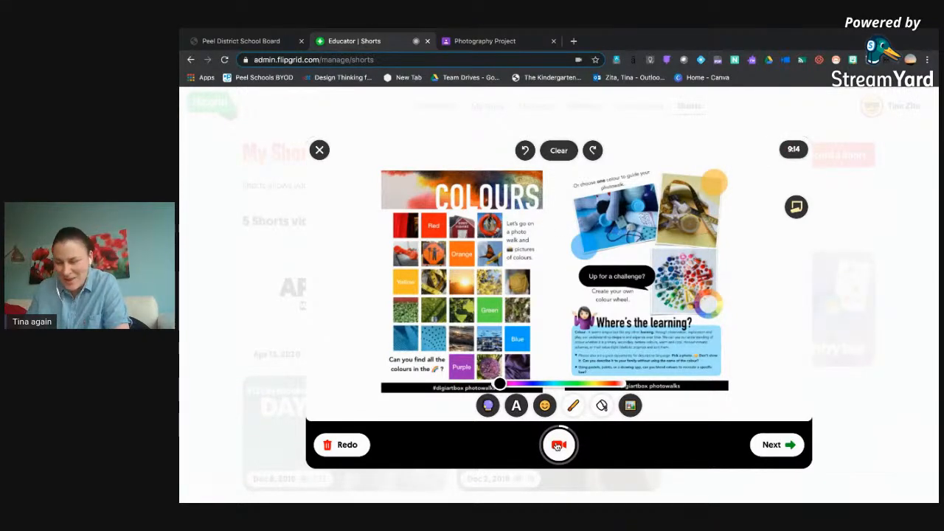
Add a pointing-up hand from the People stickers to the whiteboard beside the Colours cards.
click(545, 405)
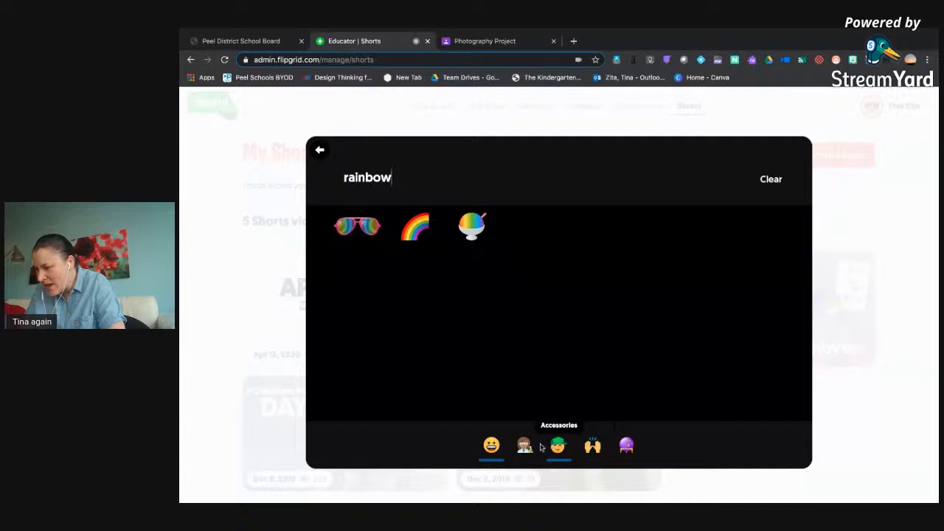
click(593, 446)
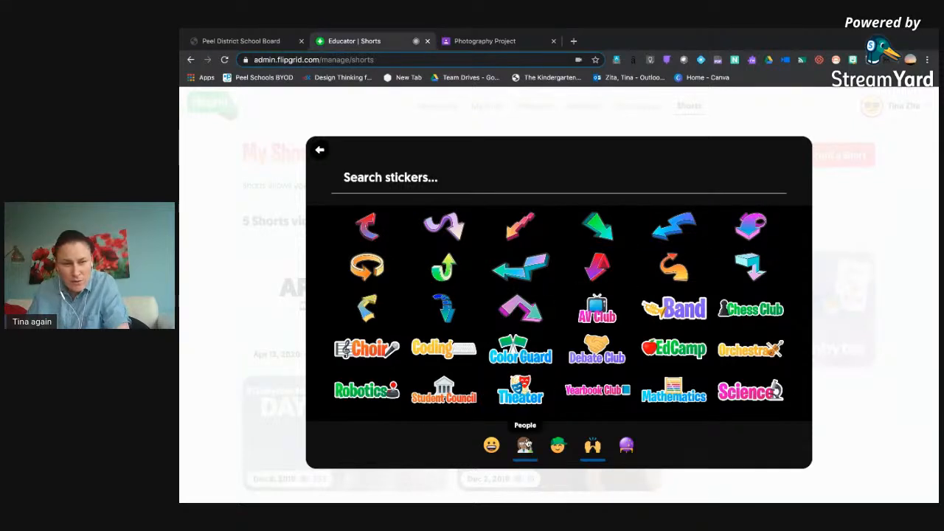
click(525, 444)
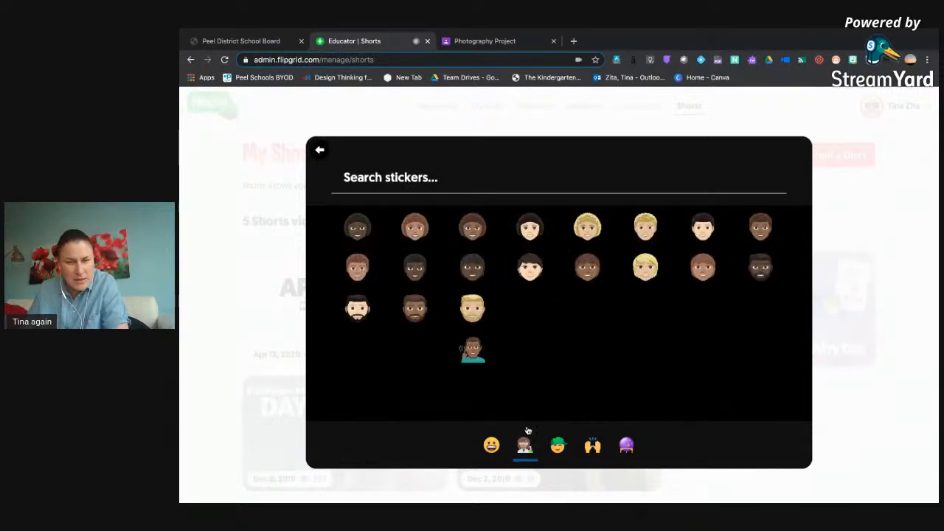
scroll(535, 354, down, 10)
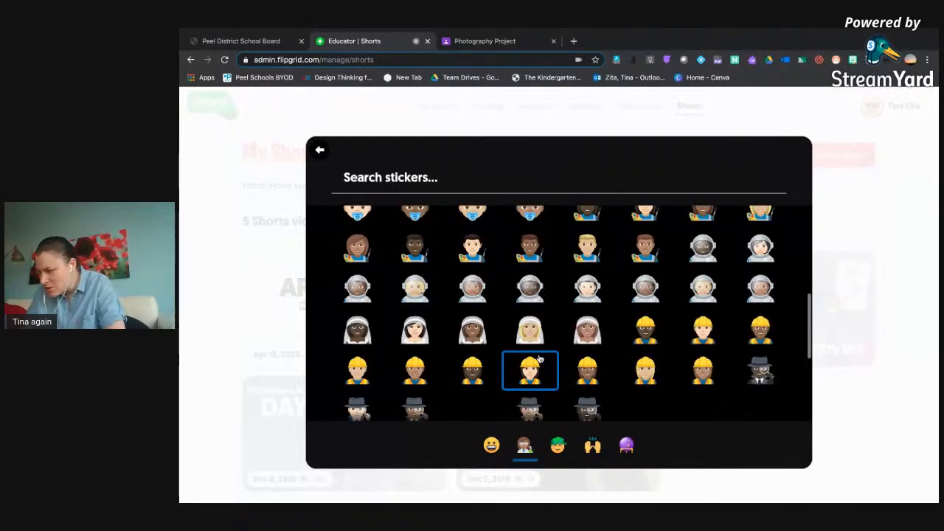
scroll(541, 359, down, 5)
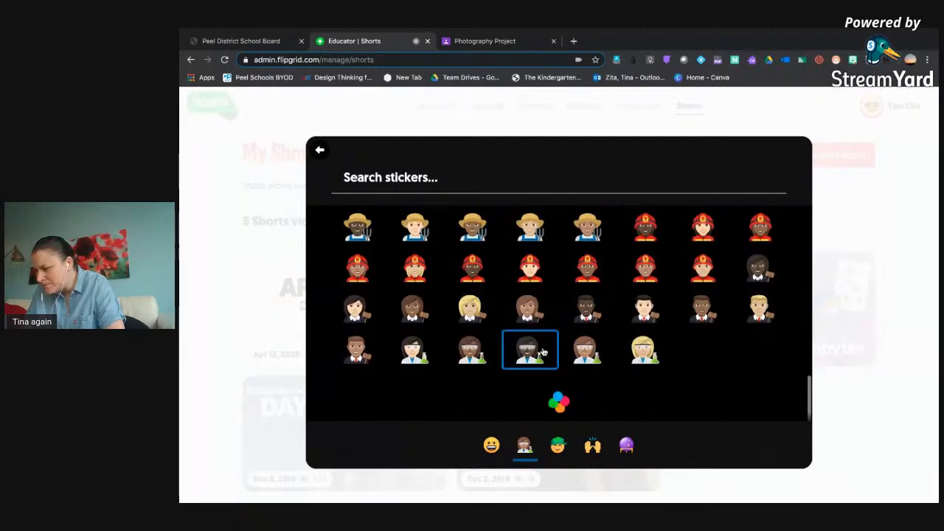
scroll(544, 352, down, 4)
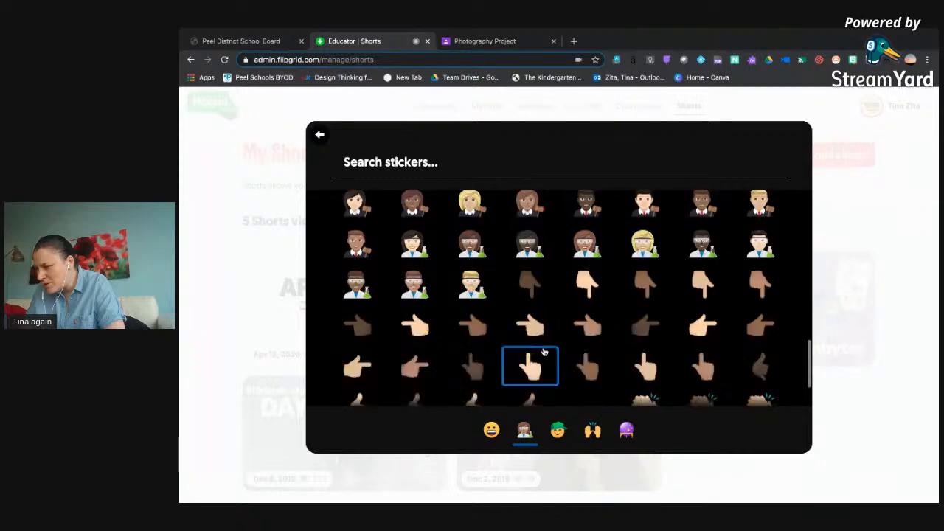
click(646, 310)
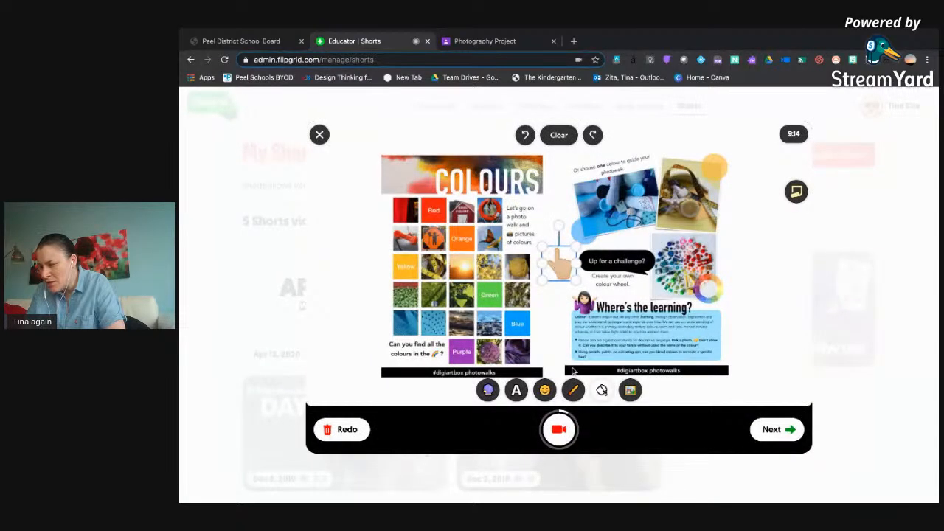
Record about 30 seconds more of the whiteboard, moving the hand sticker to the colour wheel photo and drawing a looped red arrow towards it before pausing.
click(562, 428)
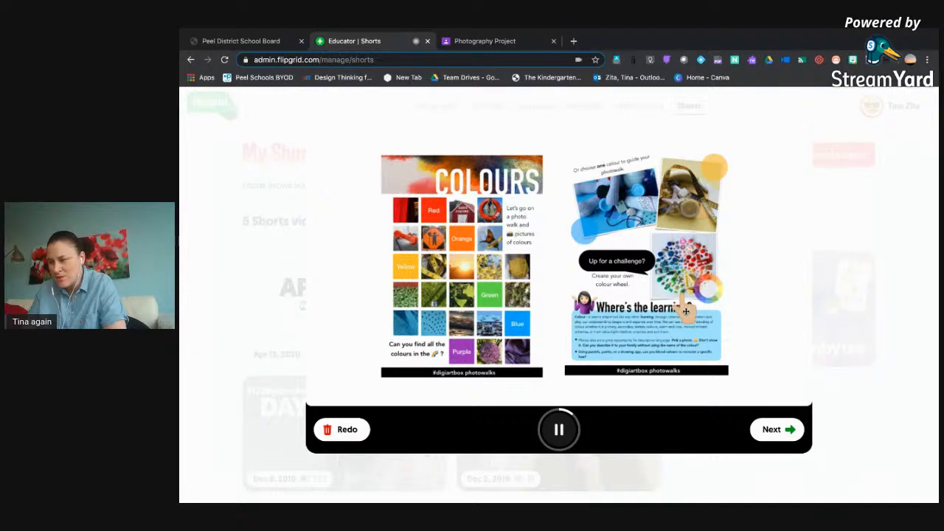
click(573, 390)
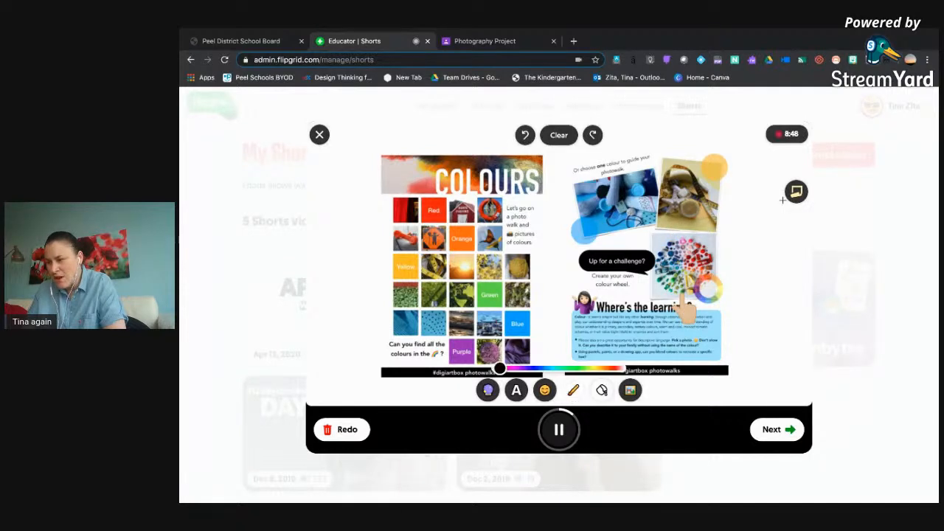
mouse_move(765, 206)
mouse_down()
mouse_move(729, 246)
mouse_move(726, 256)
mouse_move(734, 257)
mouse_up()
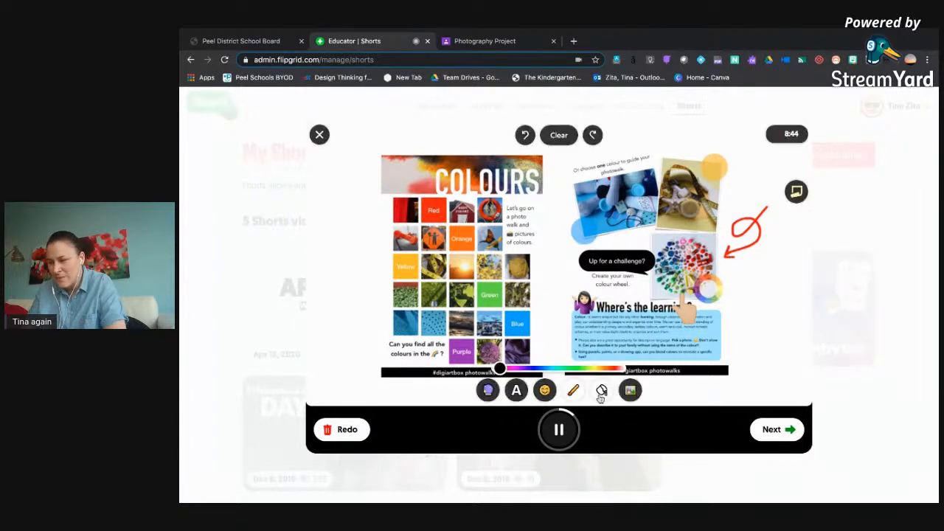
click(565, 432)
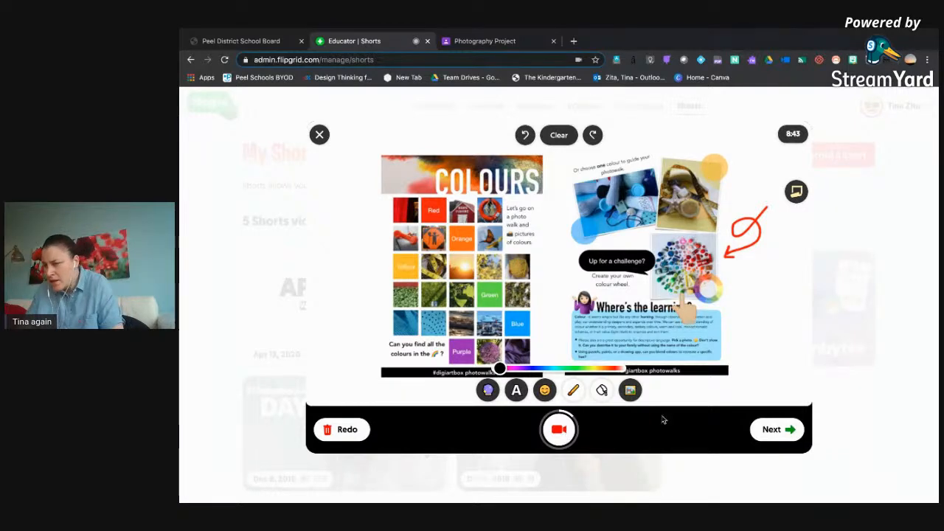
Review the recorded clips and trim about 7 seconds off the end of the whiteboard clip.
click(784, 429)
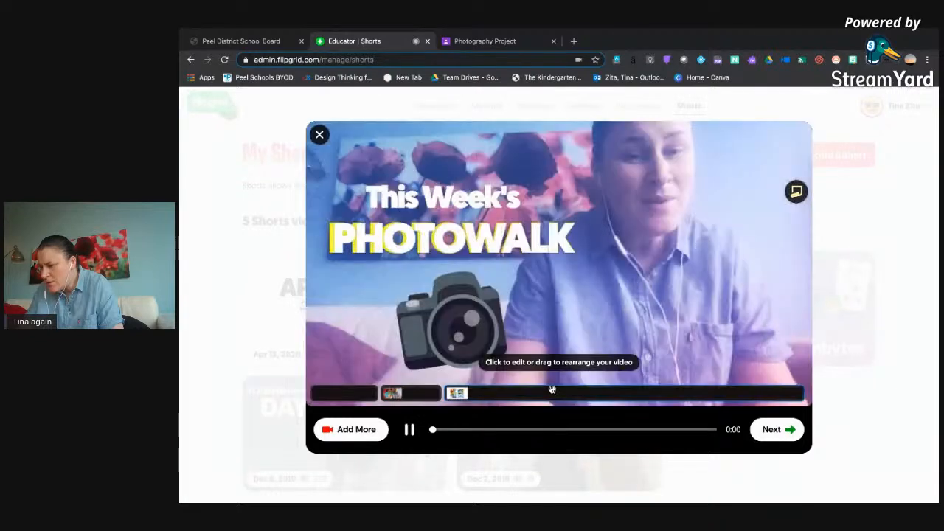
click(552, 399)
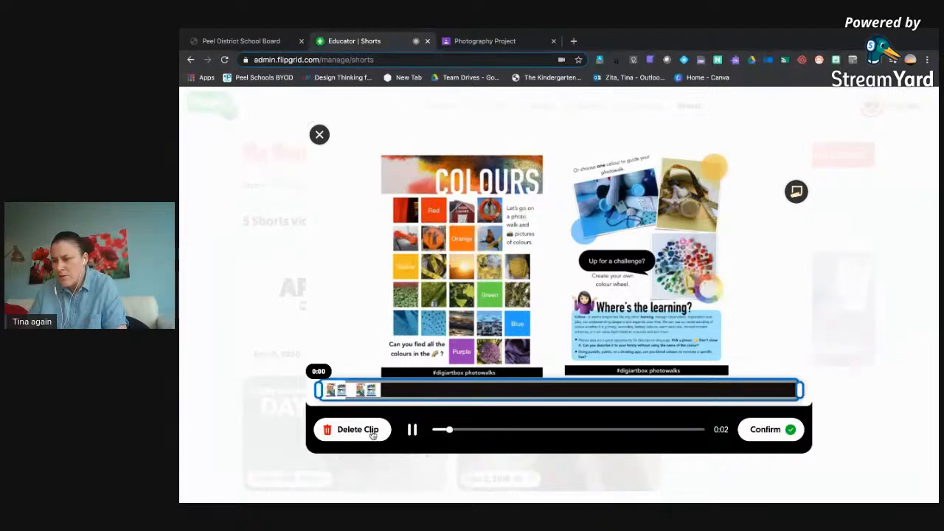
click(784, 436)
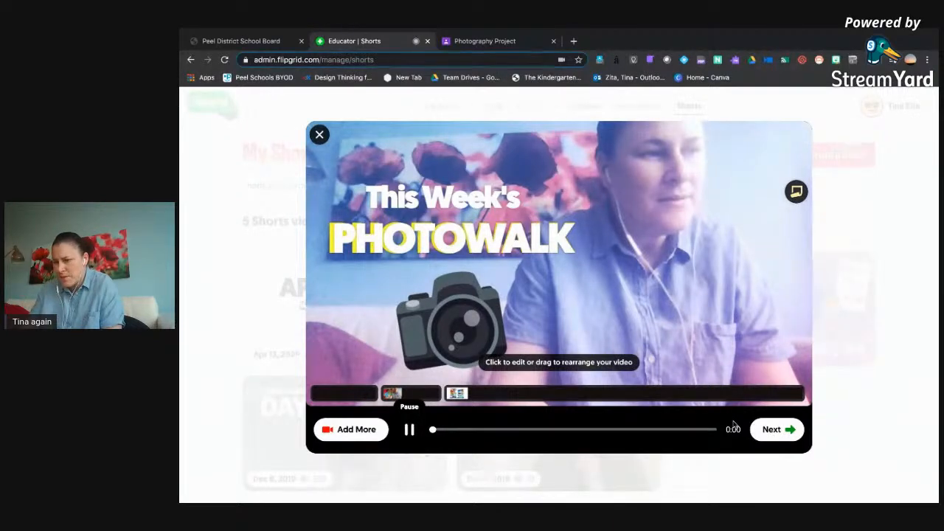
click(759, 394)
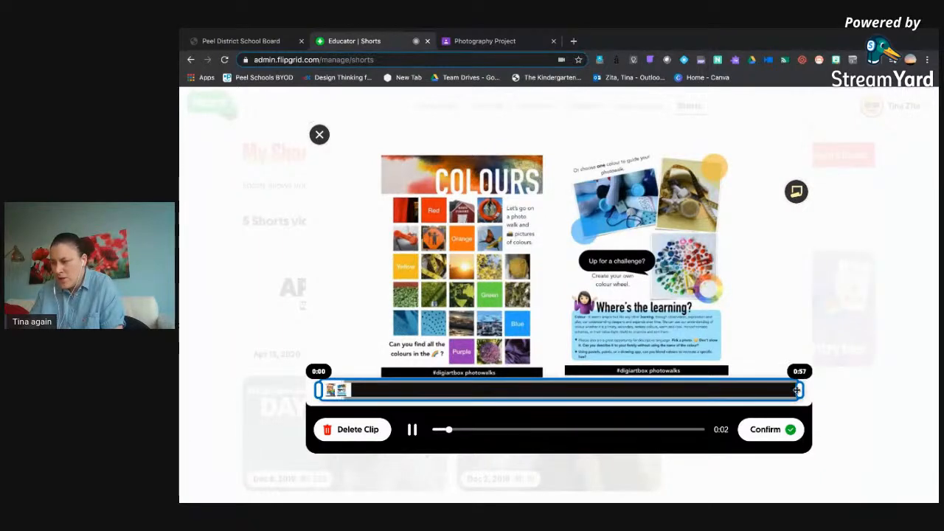
drag(797, 390, 735, 391)
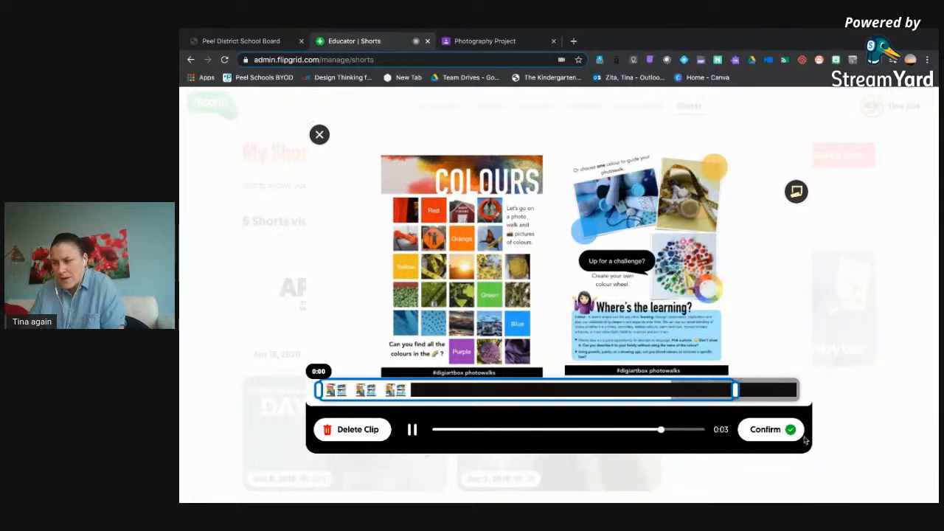
click(768, 429)
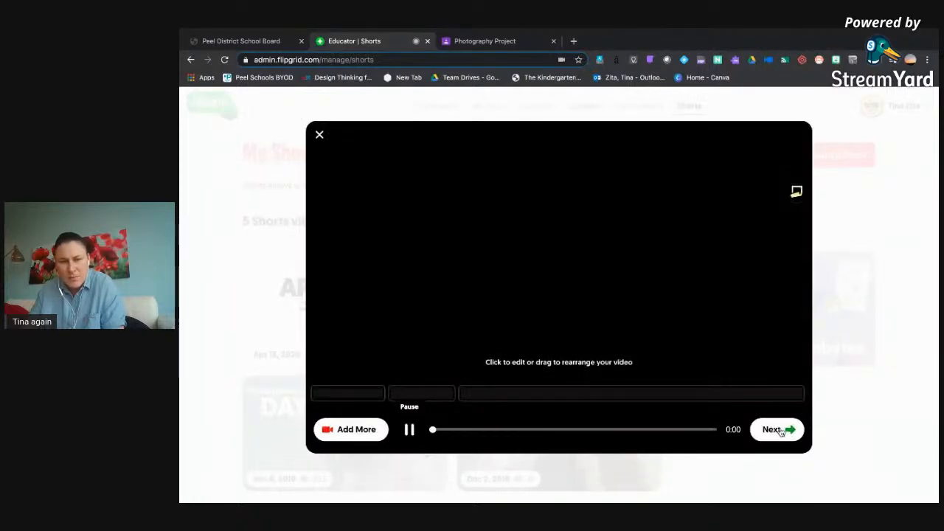
Import video_ac2944a1b18e49719361d0c1c085624f.MP4 from the Flipgrid Shorts folder as a video clip and place it just before the whiteboard clip.
click(345, 430)
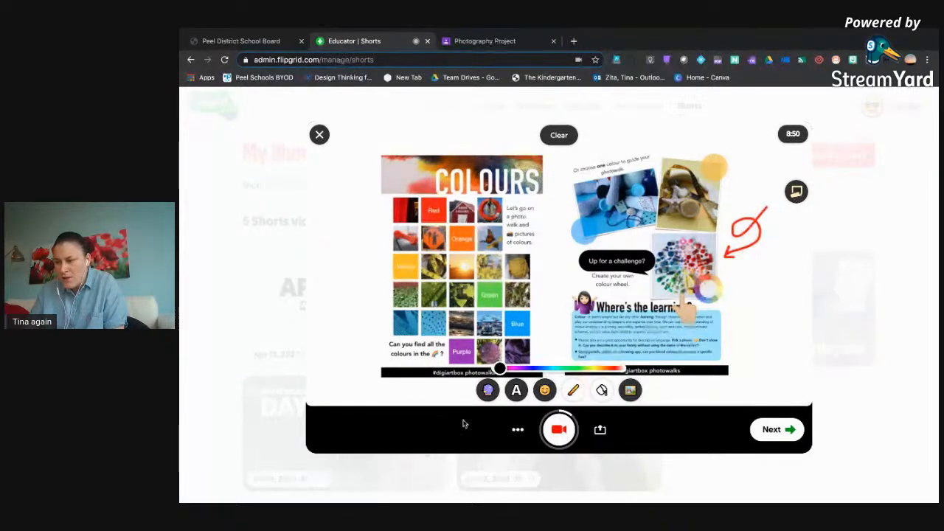
click(518, 431)
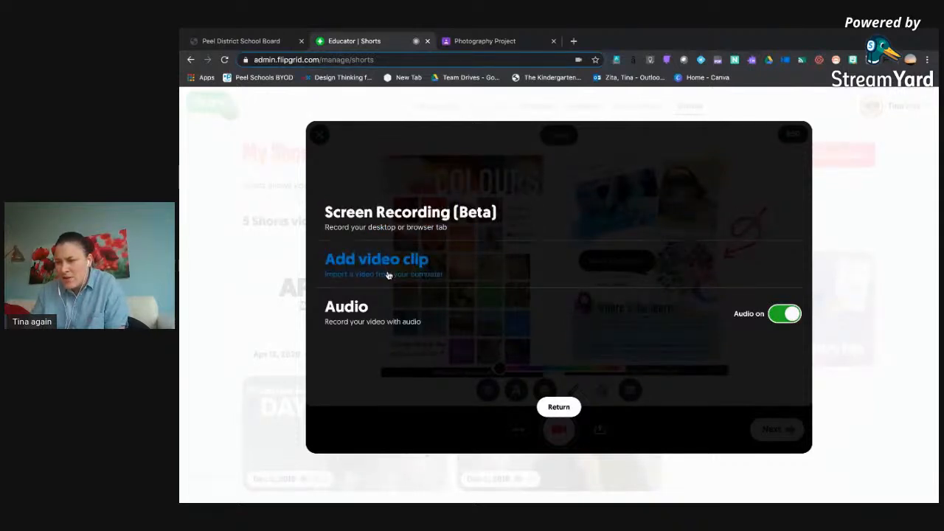
click(389, 276)
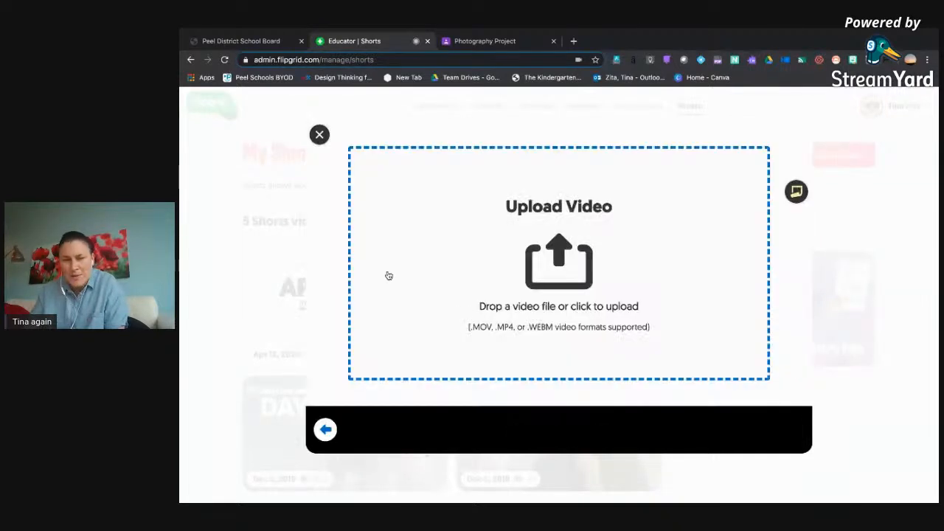
click(577, 265)
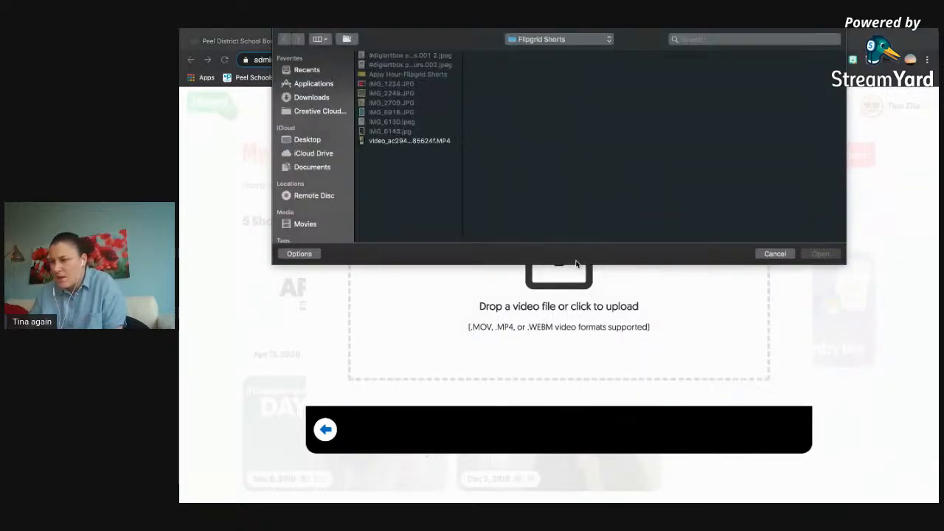
click(419, 142)
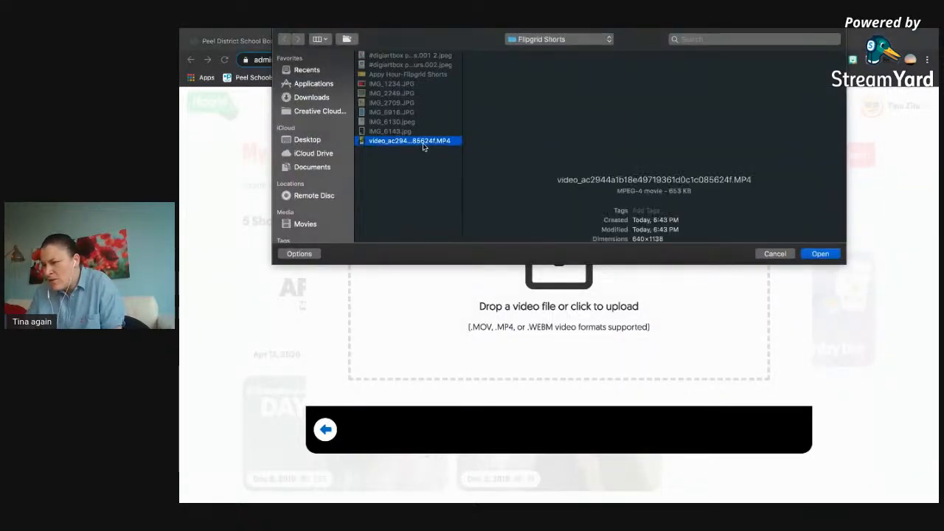
click(821, 254)
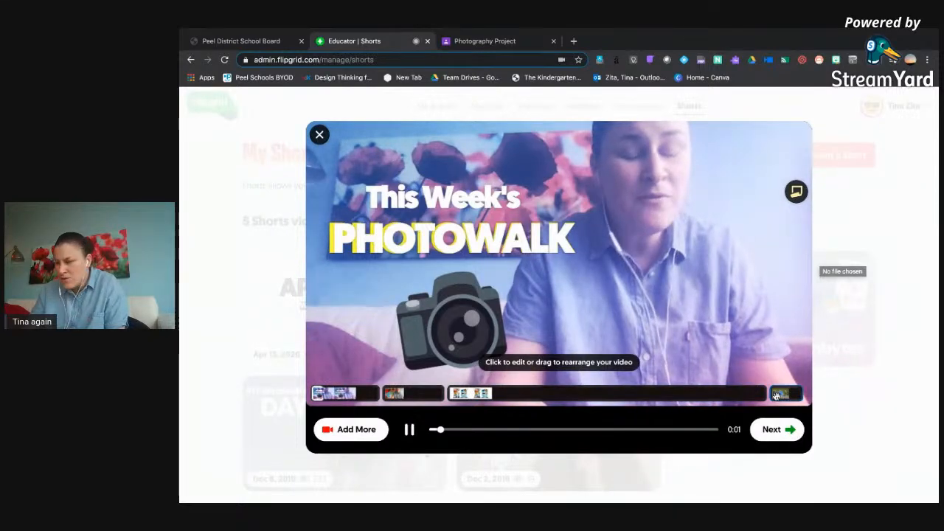
drag(776, 396, 451, 396)
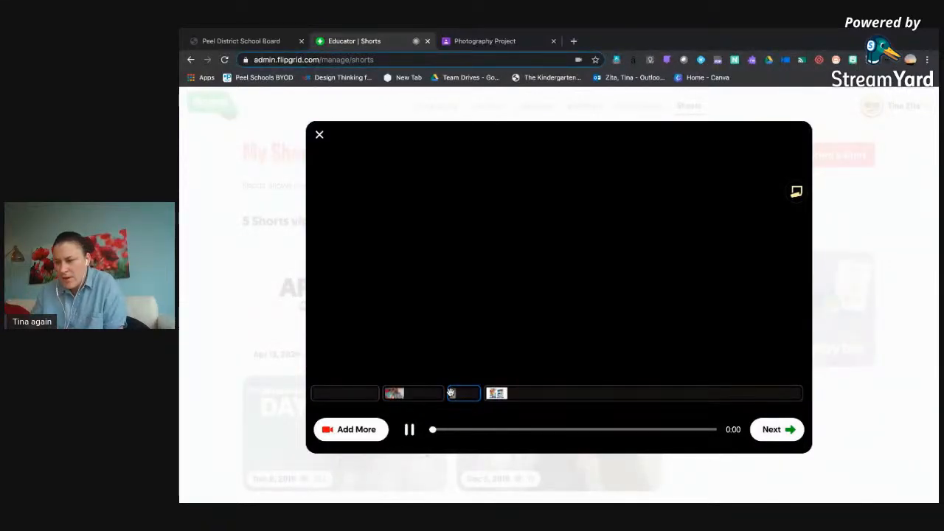
Start adding a screen recording clip that shares the entire screen.
click(364, 432)
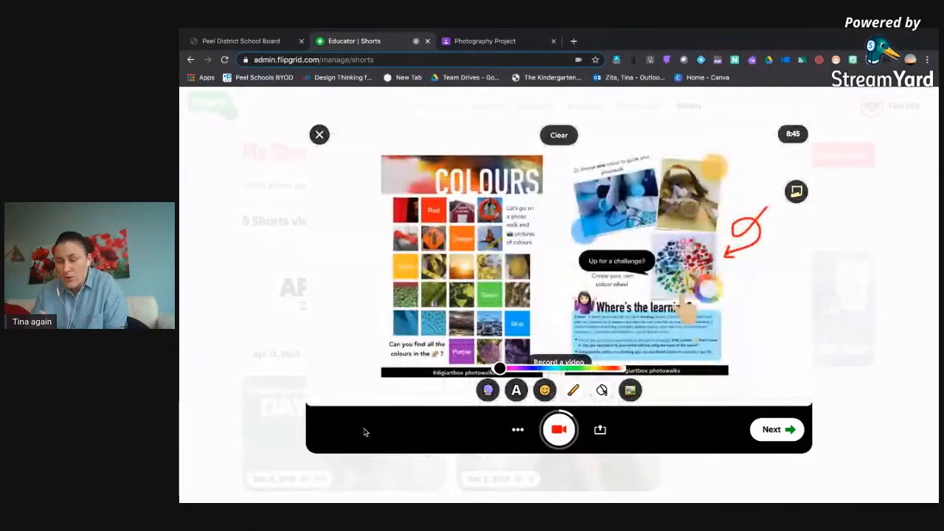
click(517, 432)
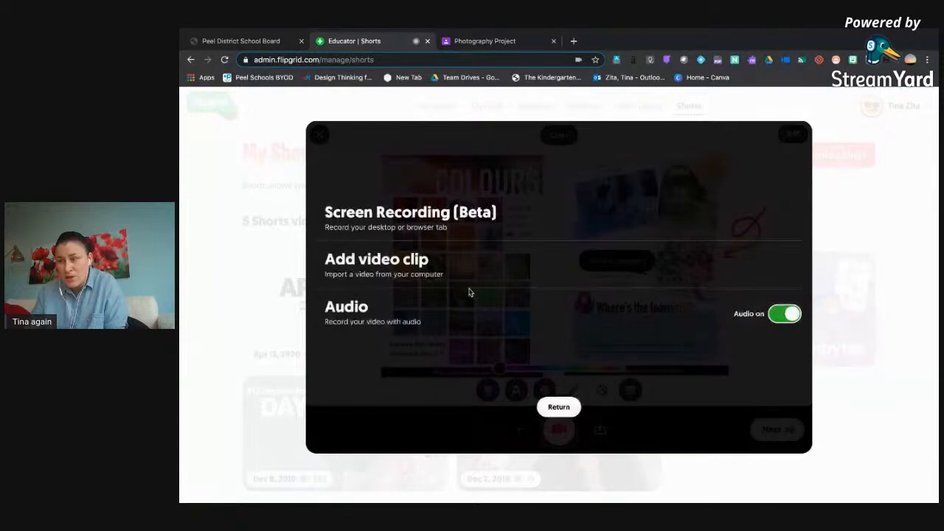
click(435, 228)
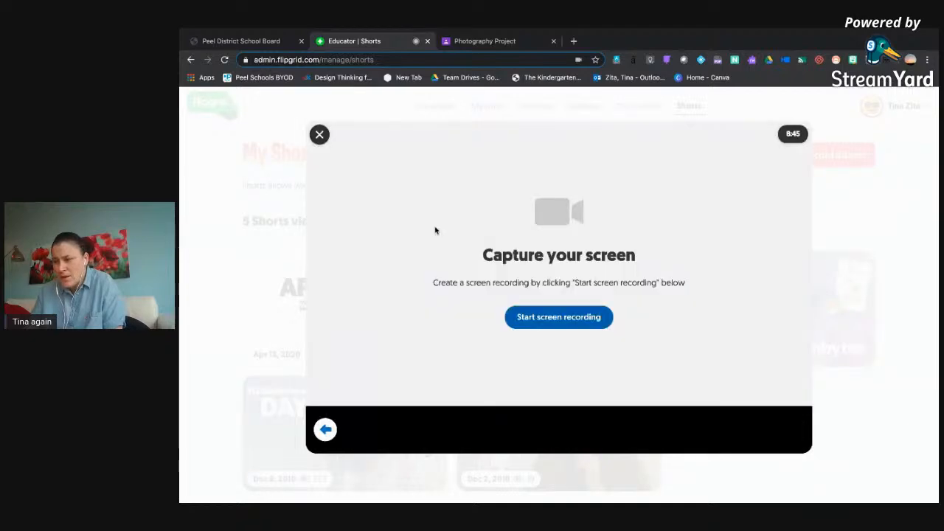
click(559, 319)
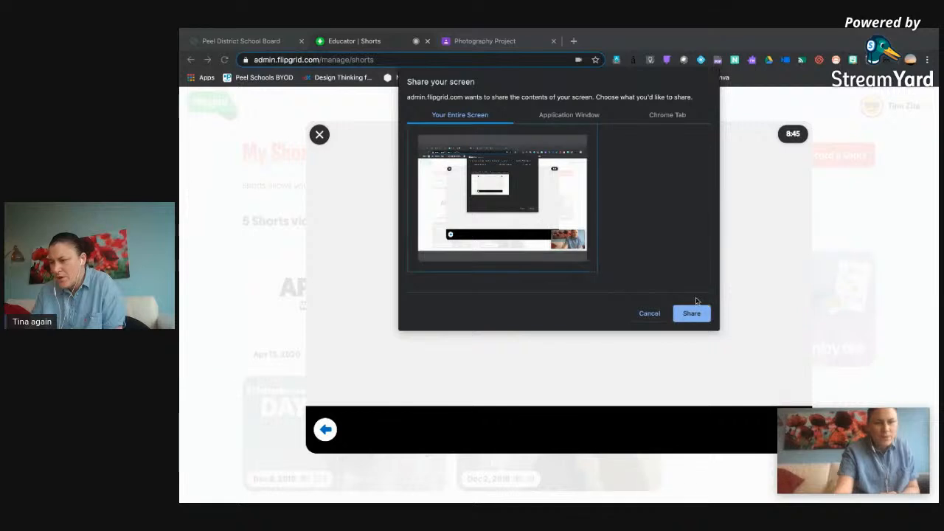
click(692, 312)
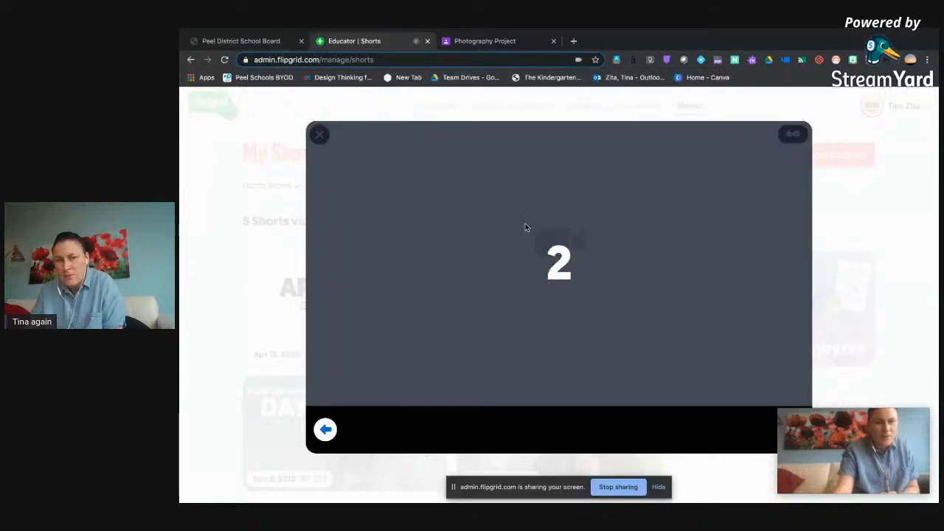
Record the Photography Project's Classwork in Google Classroom, expanding "Drop off your work here", then stop sharing and return to the Flipgrid Shorts editor.
click(453, 43)
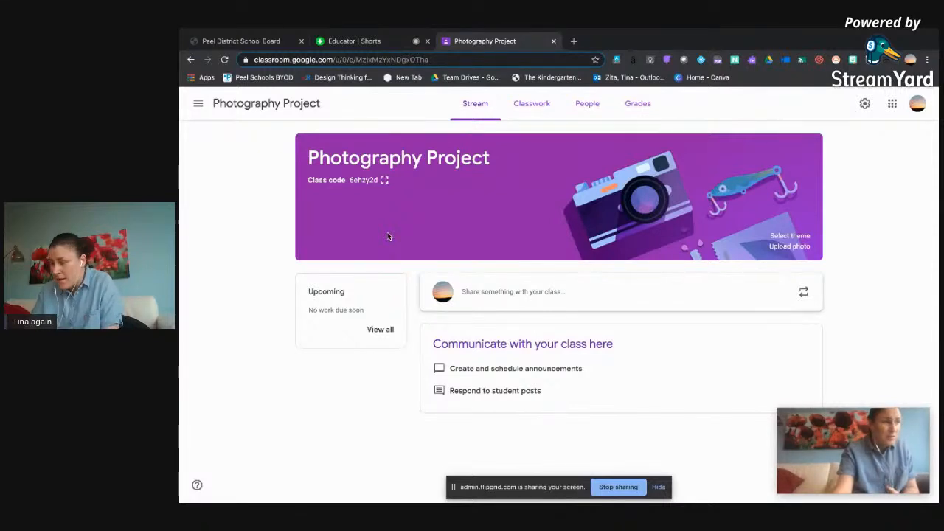
scroll(388, 233, down, 1)
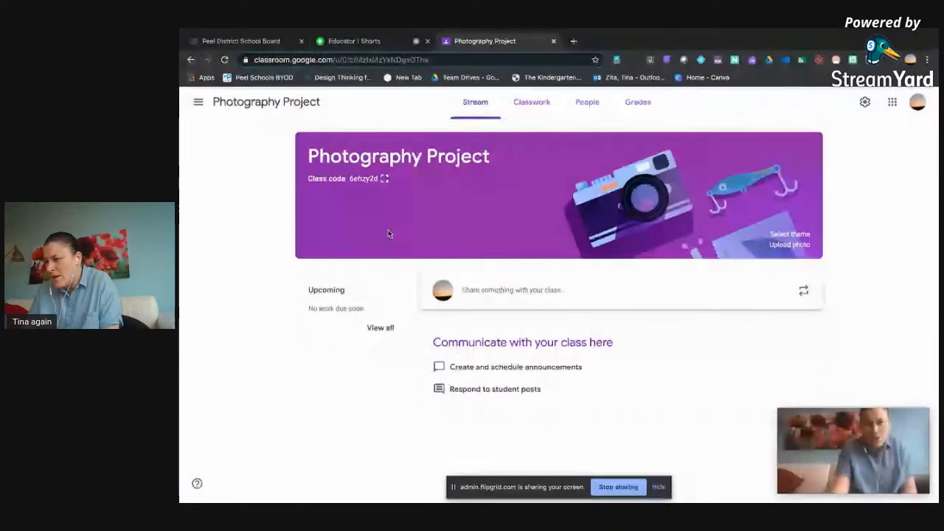
click(522, 105)
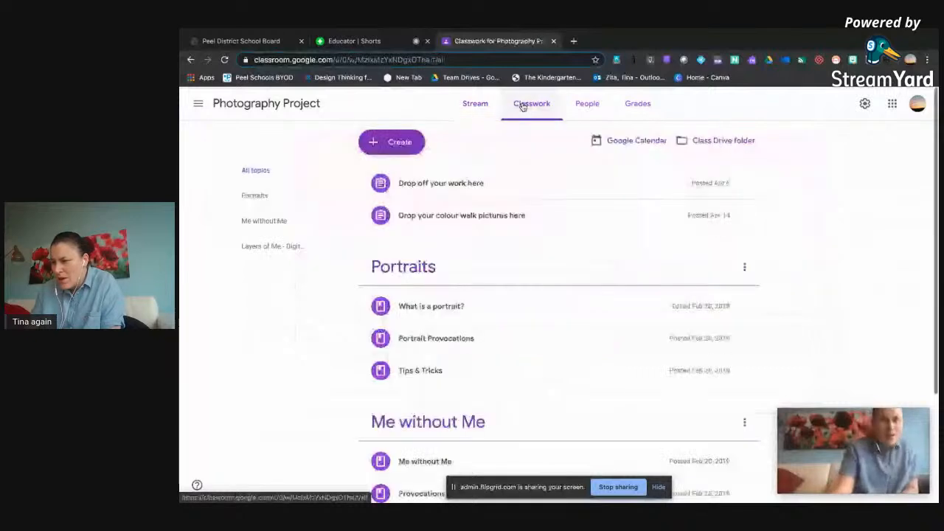
click(434, 186)
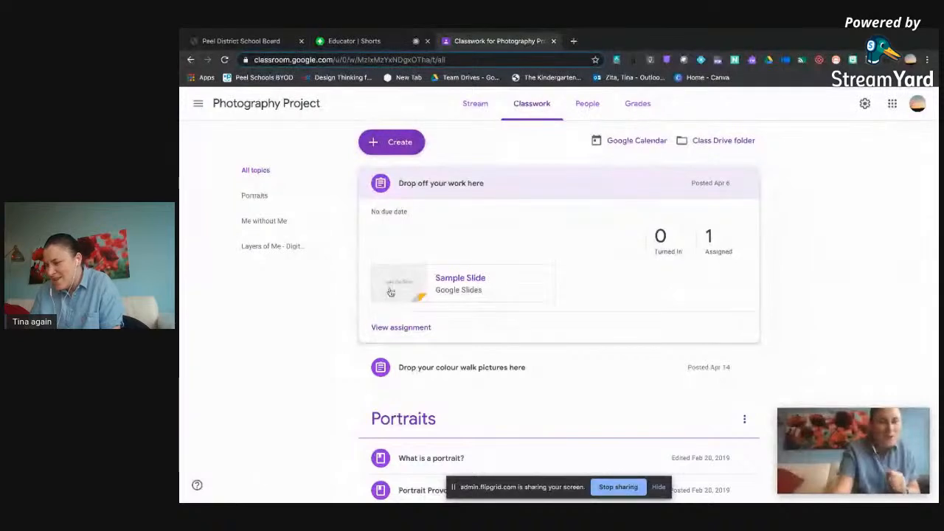
click(608, 488)
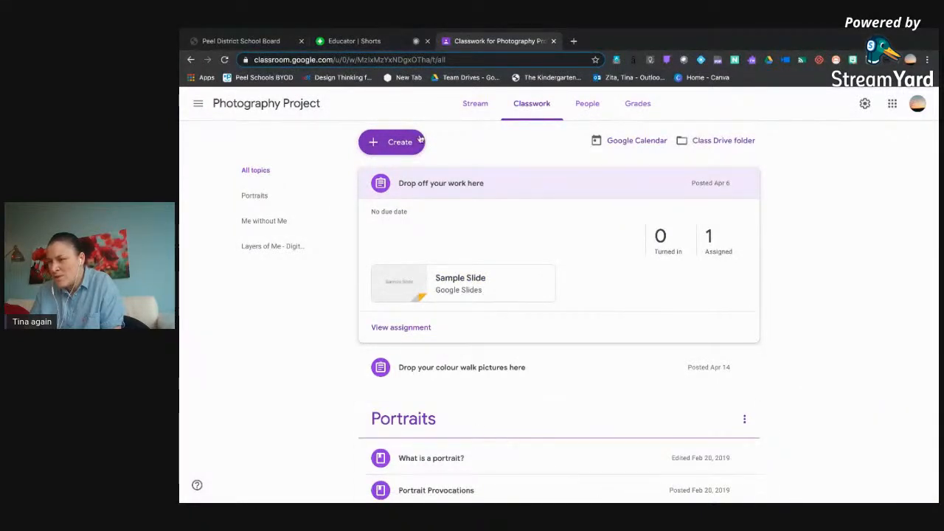
click(383, 45)
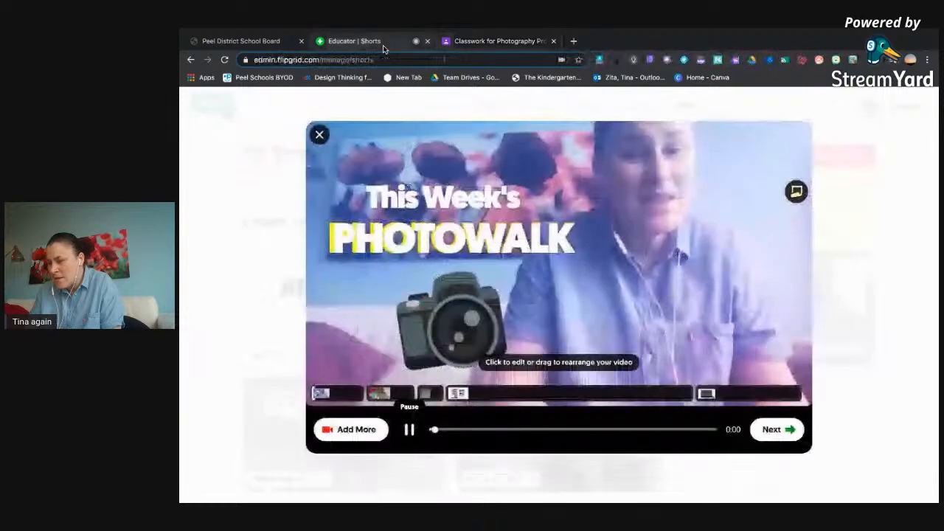
Trim a small amount off the start and the end of the Google Classroom screen recording clip.
click(760, 397)
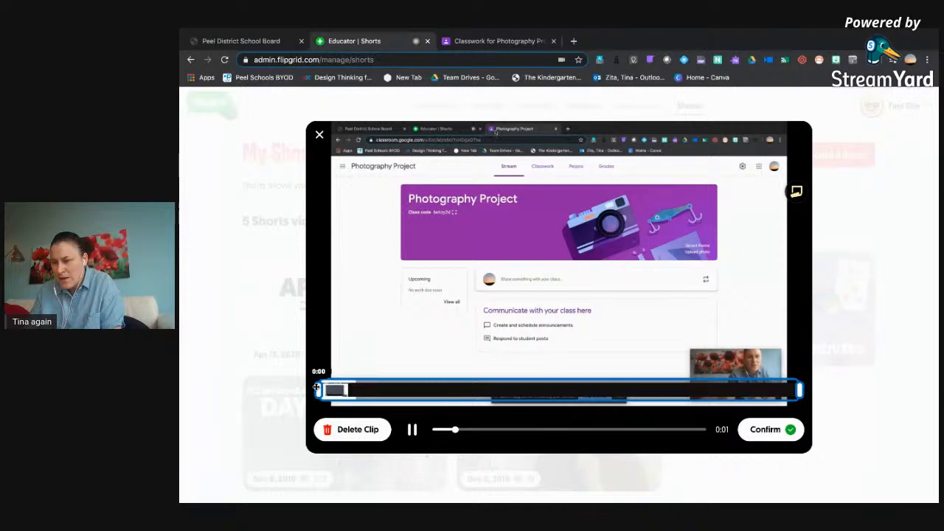
drag(318, 387, 335, 389)
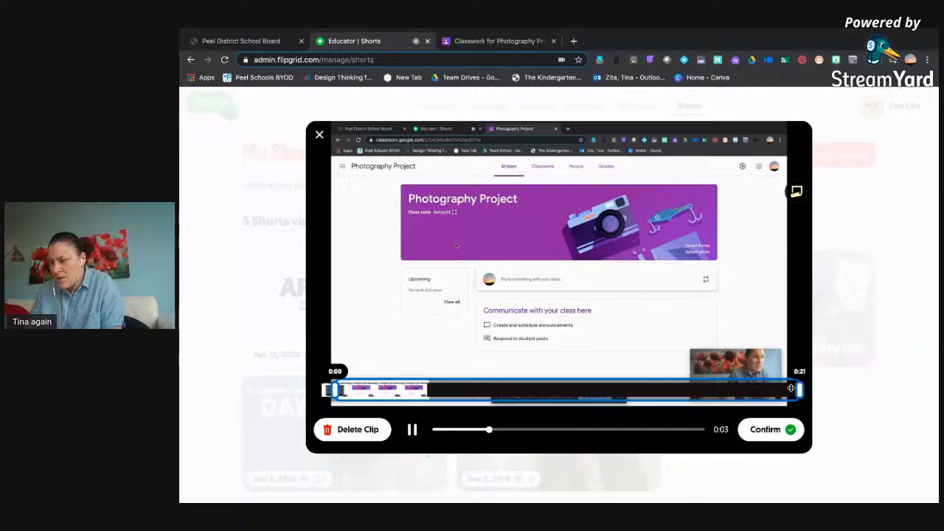
drag(801, 389, 783, 388)
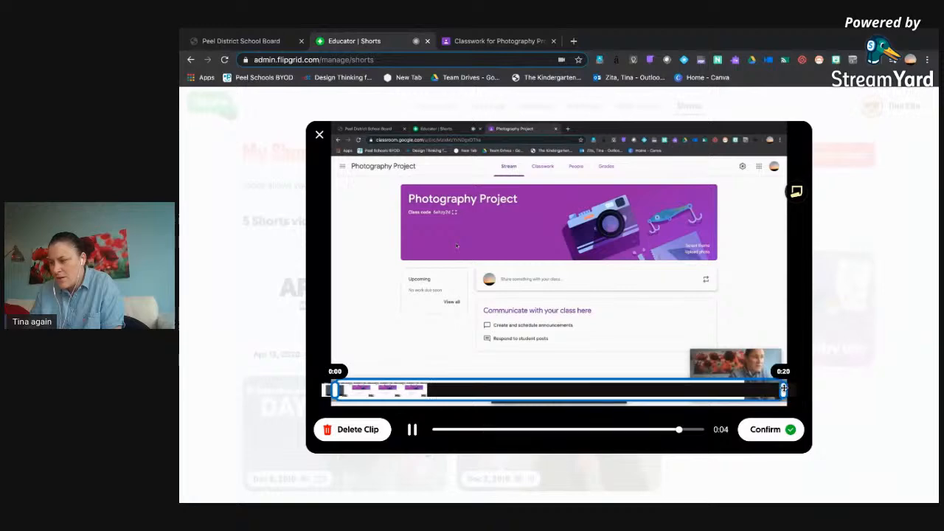
click(763, 432)
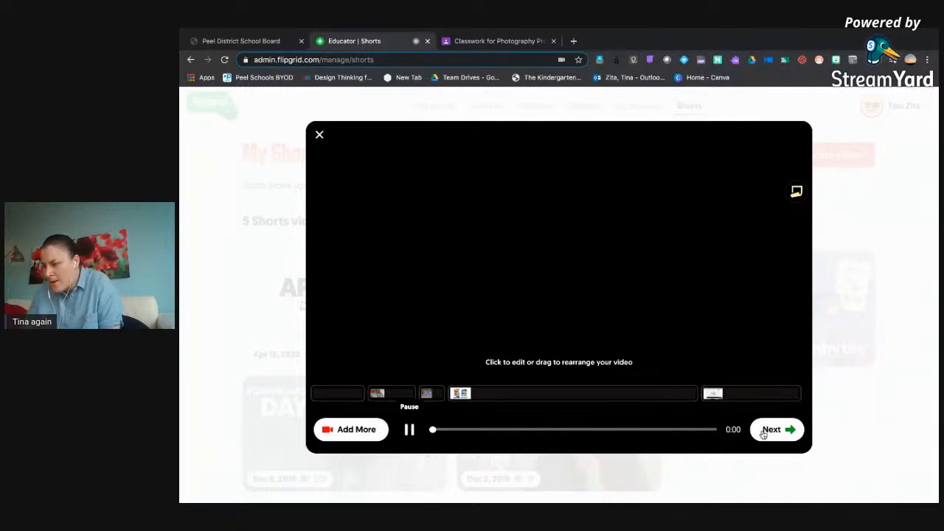
Look over the additional video options of the recorder, then check the trim of the Google Classroom screen recording clip.
click(365, 436)
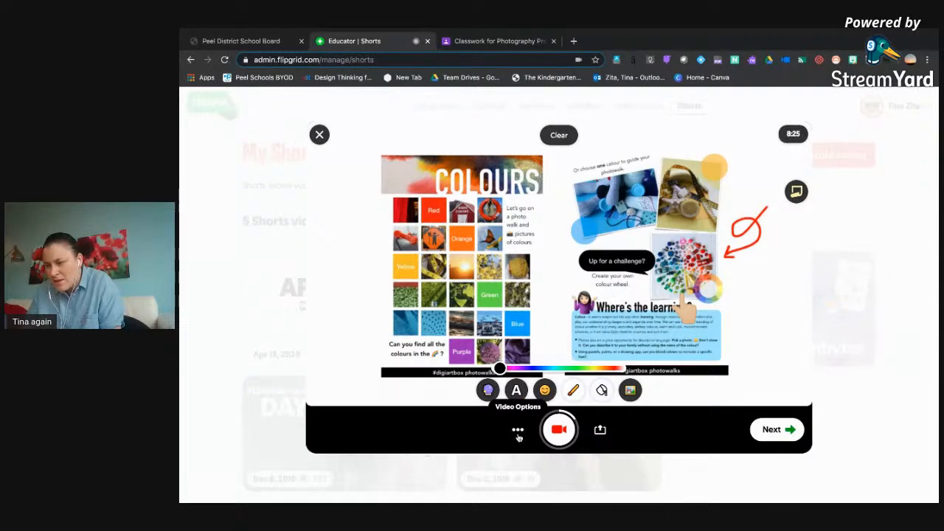
click(517, 434)
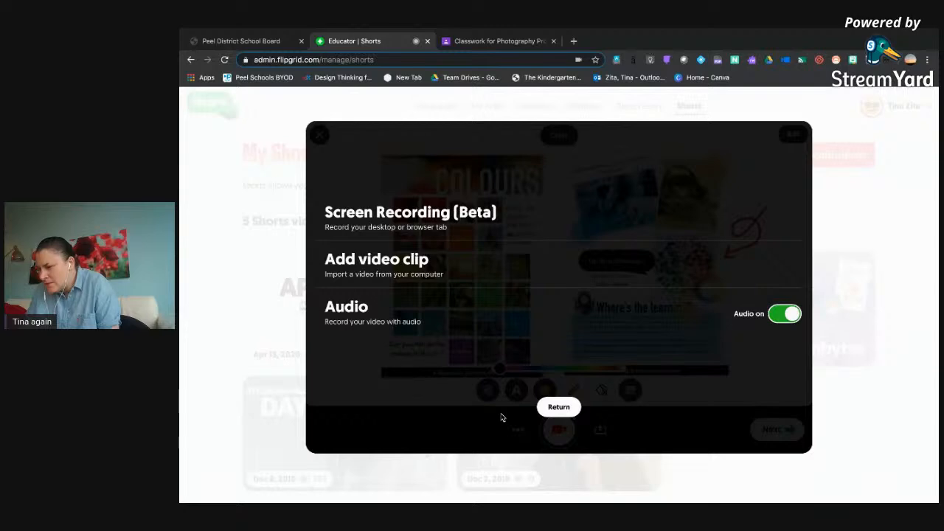
click(553, 410)
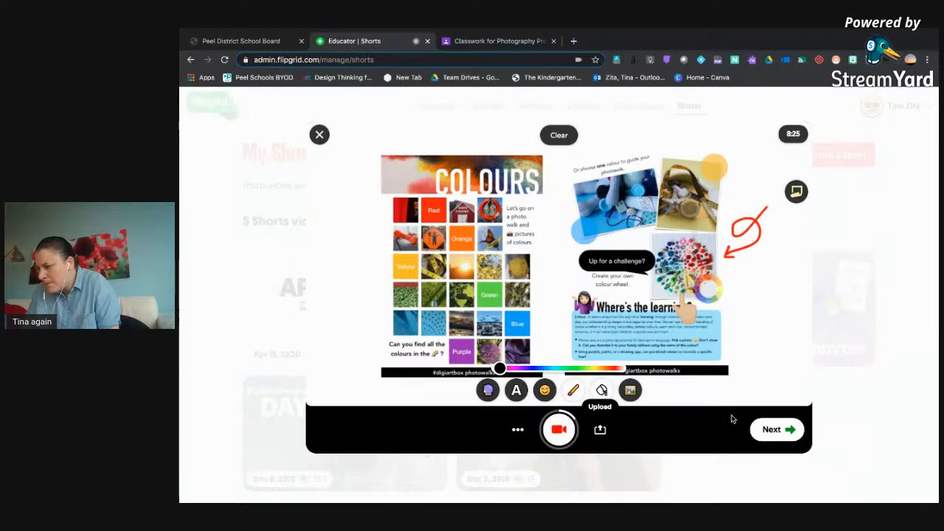
click(768, 431)
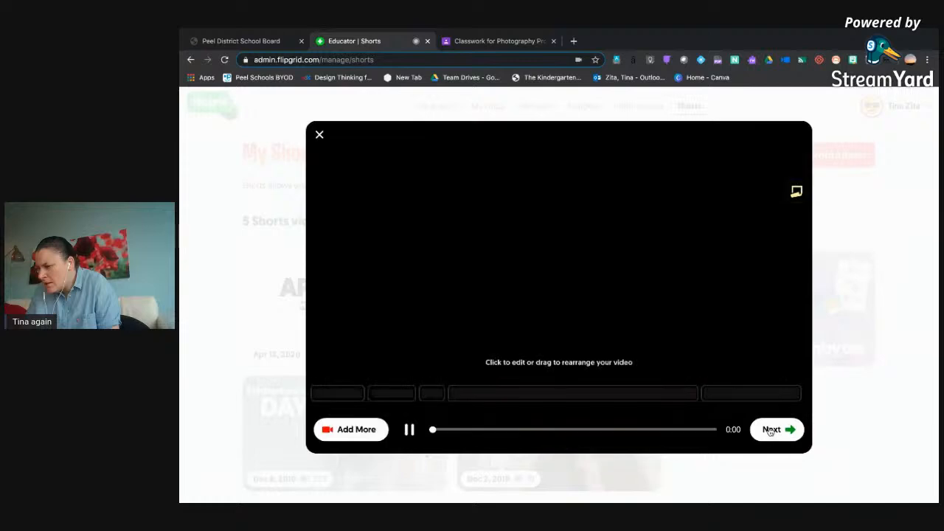
click(748, 391)
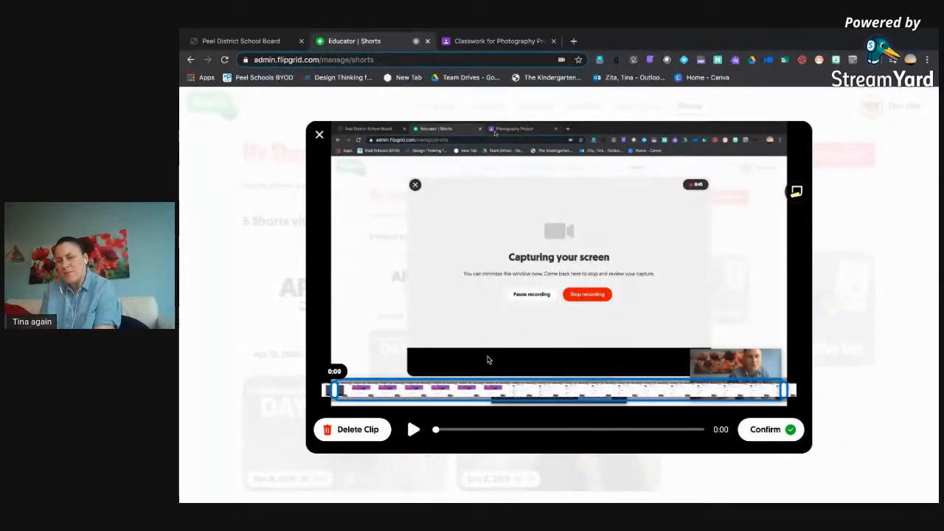
click(775, 432)
click(410, 429)
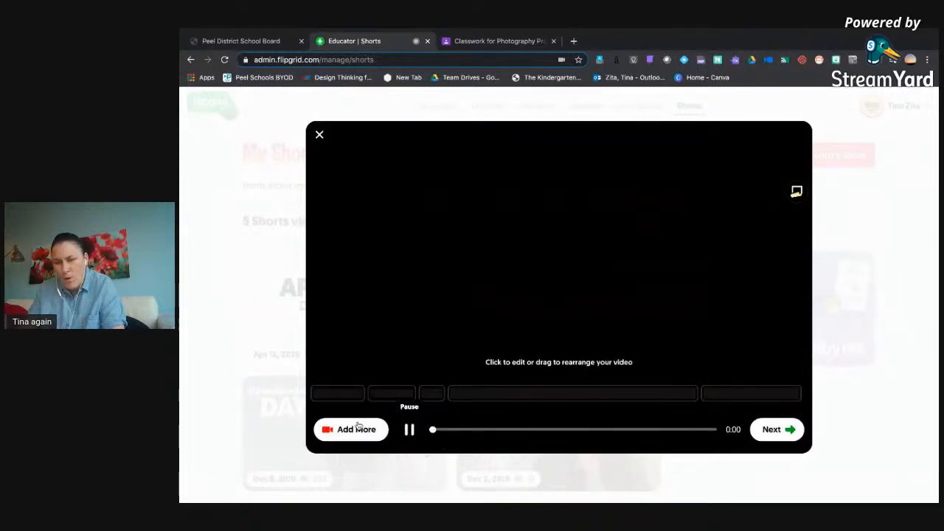
Clear everything from the annotated whiteboard, try the blackboard, and remove the board to restore the plain camera view.
click(353, 434)
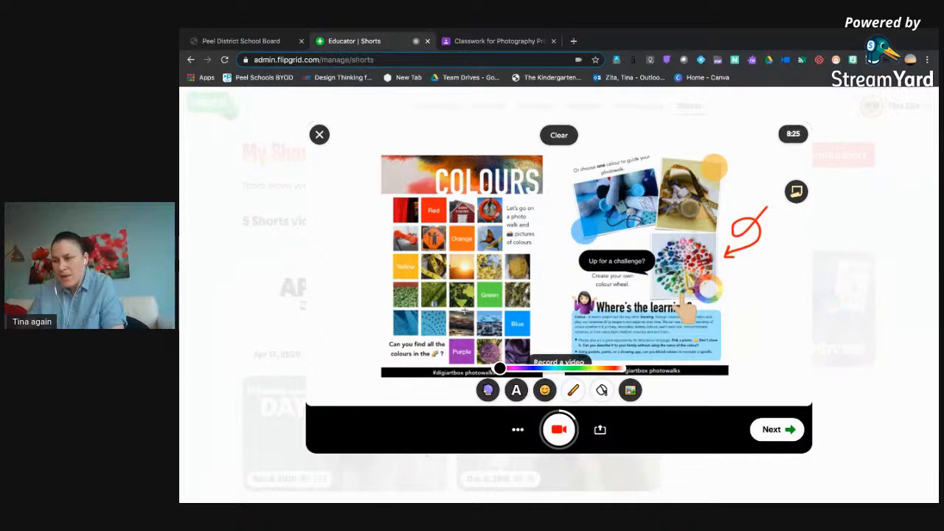
click(558, 134)
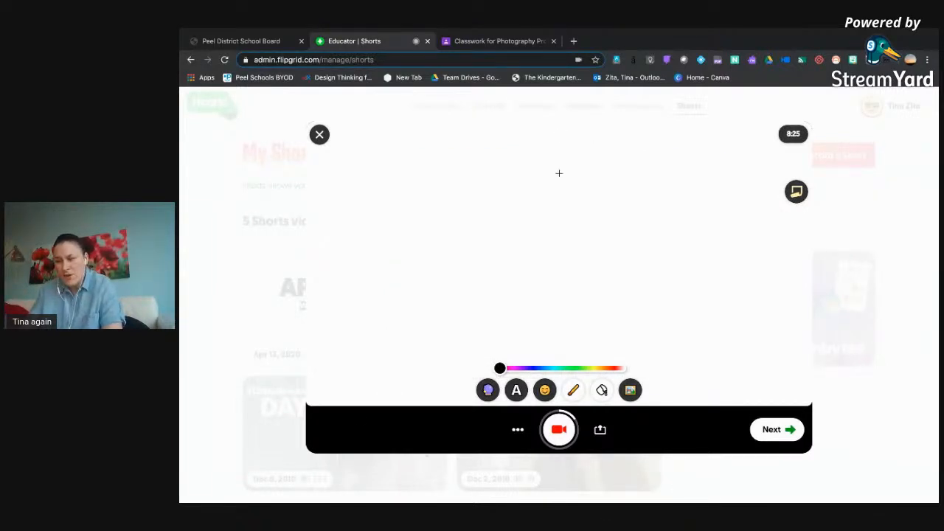
click(602, 390)
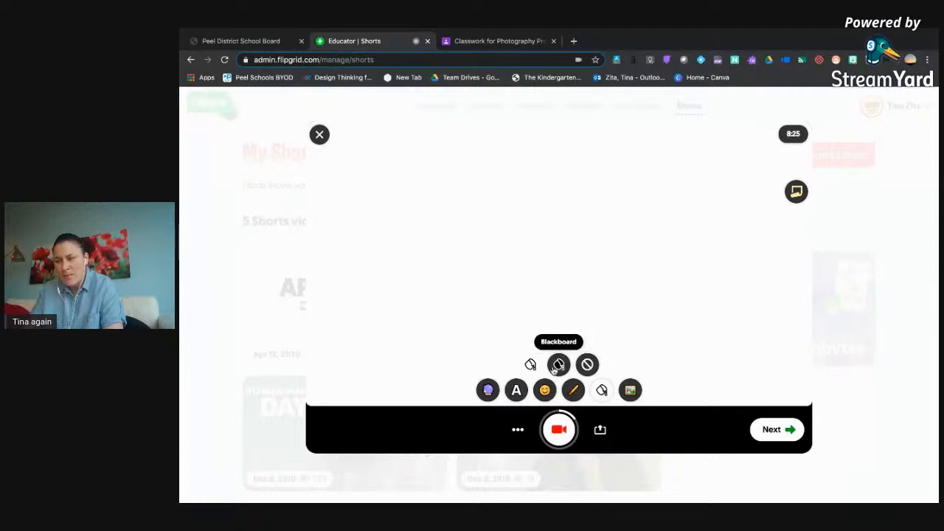
click(558, 365)
click(602, 390)
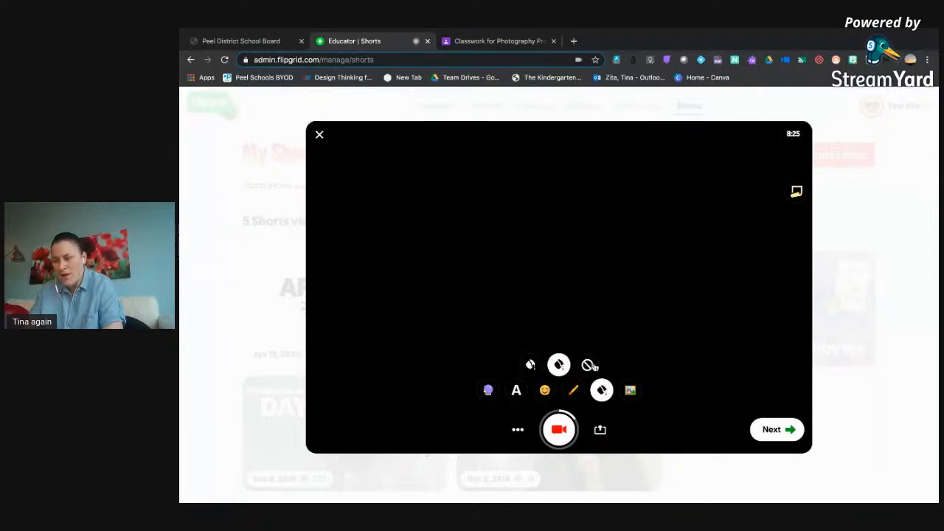
click(589, 364)
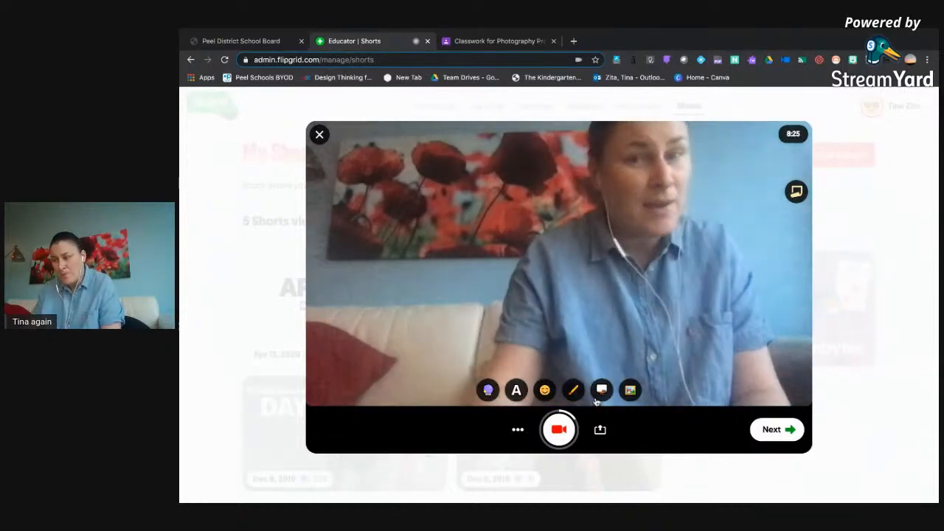
Return to the clip review and check the trim of the whiteboard clip.
click(776, 440)
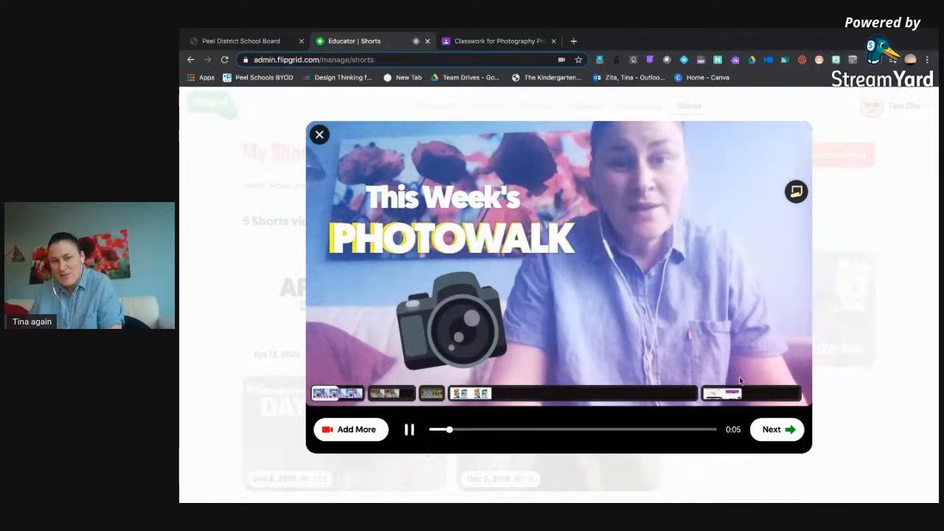
click(645, 393)
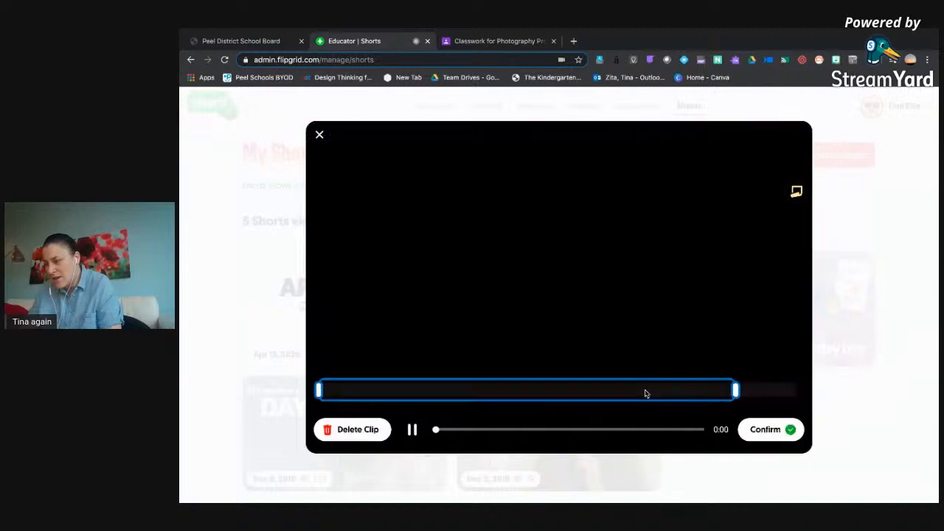
click(766, 434)
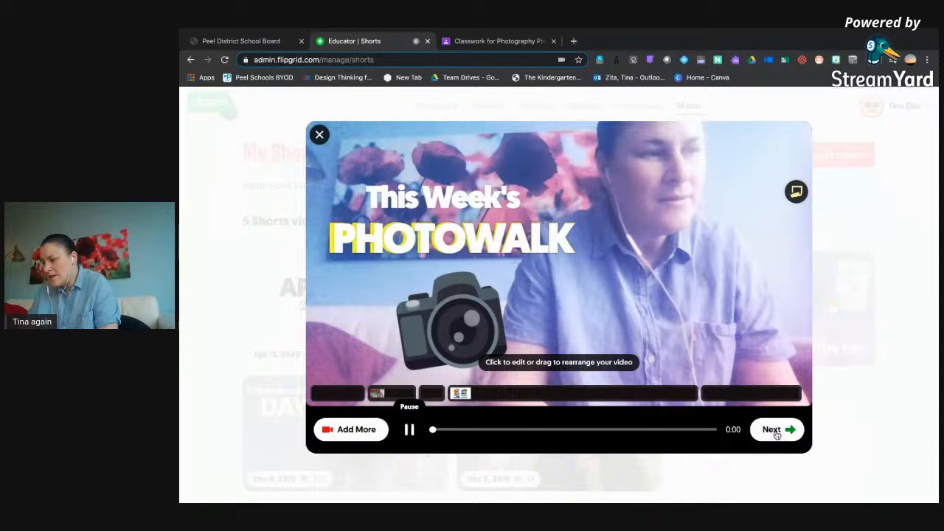
Continue to the selfie stage and use the video frame showing the unannotated COLOURS photowalk pages as the selfie.
click(775, 432)
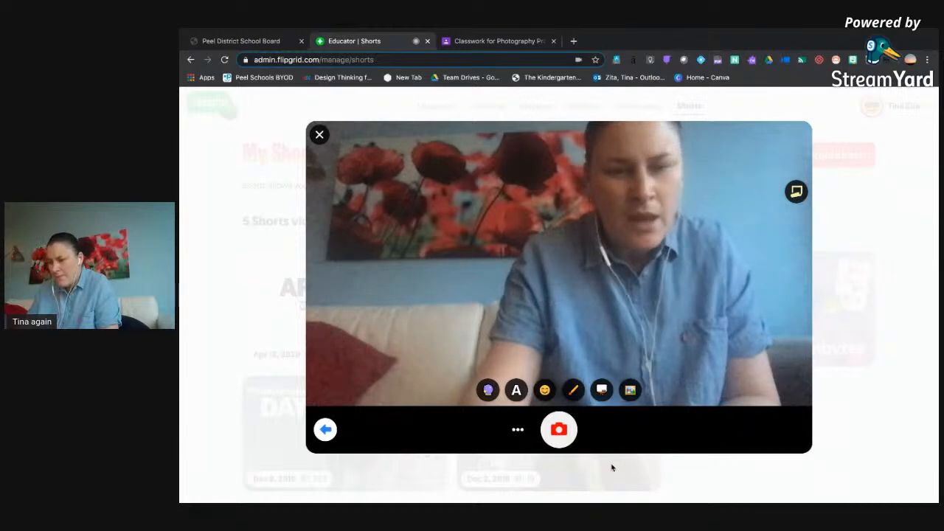
click(517, 431)
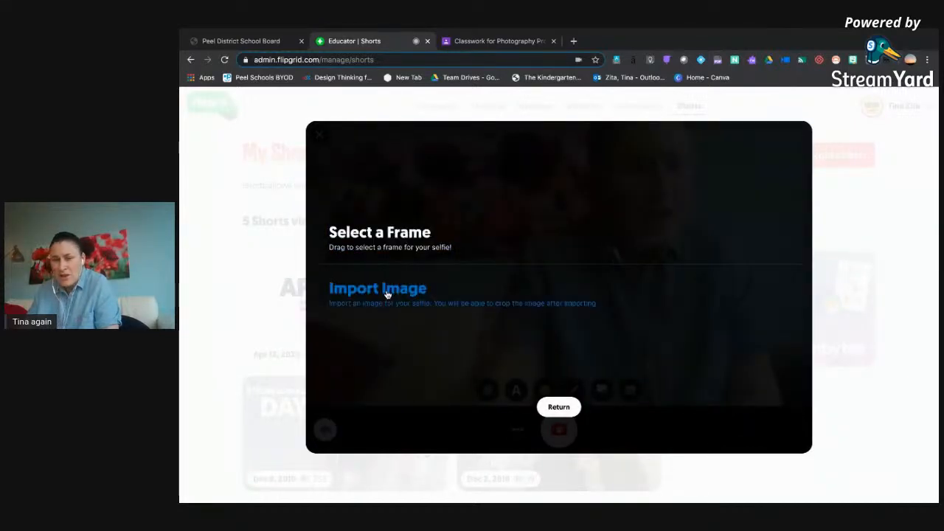
click(383, 239)
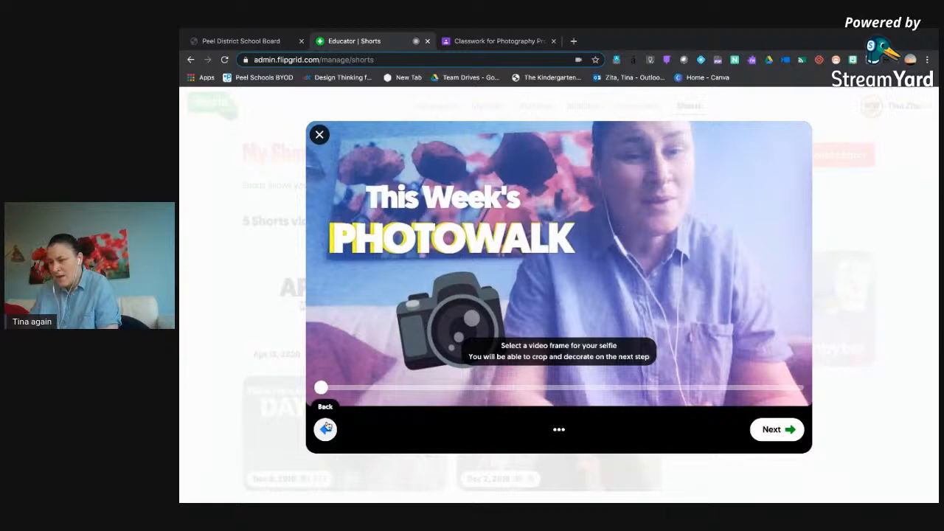
drag(320, 389, 421, 395)
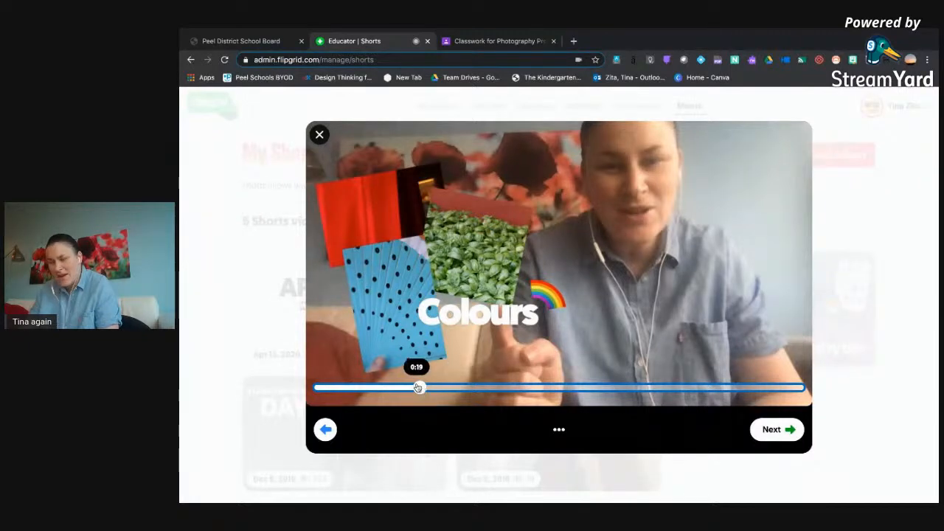
drag(419, 389, 480, 392)
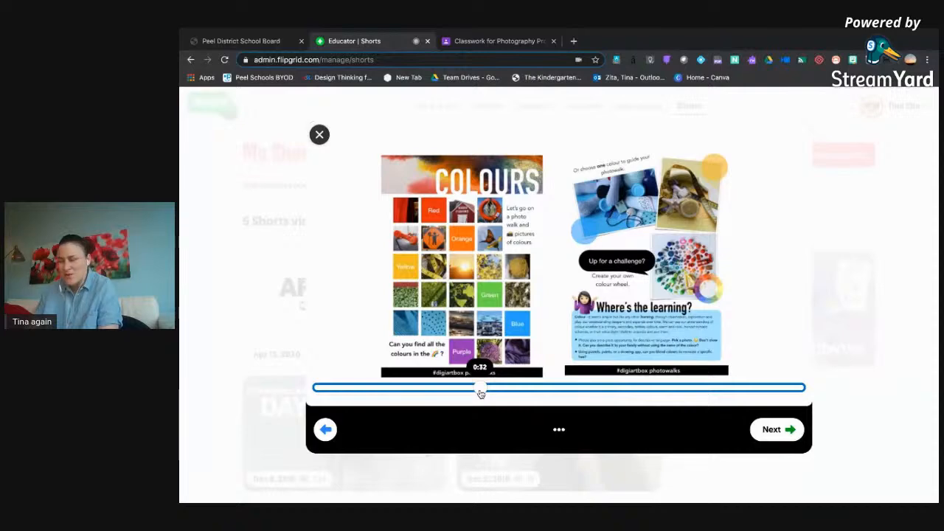
click(767, 431)
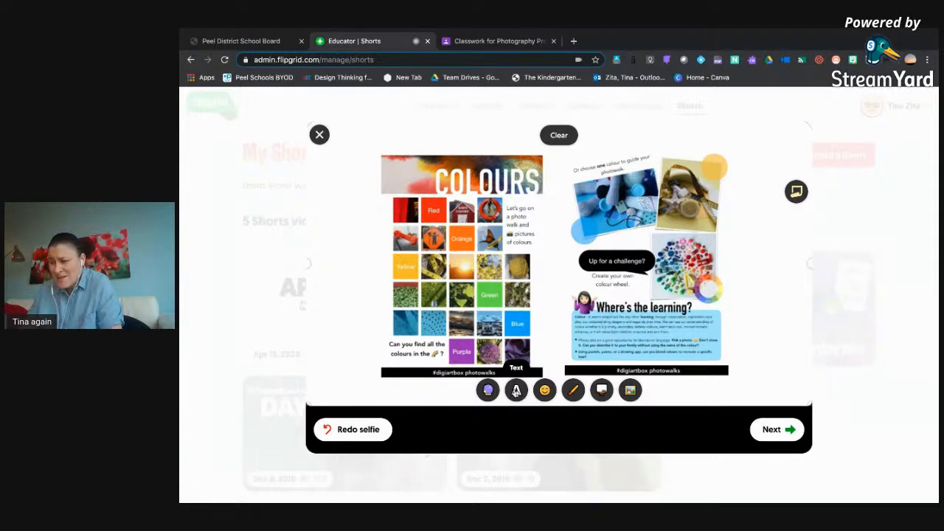
Add black text reading "COLOUR PHOTOWALK" on two lines to the selfie.
click(516, 391)
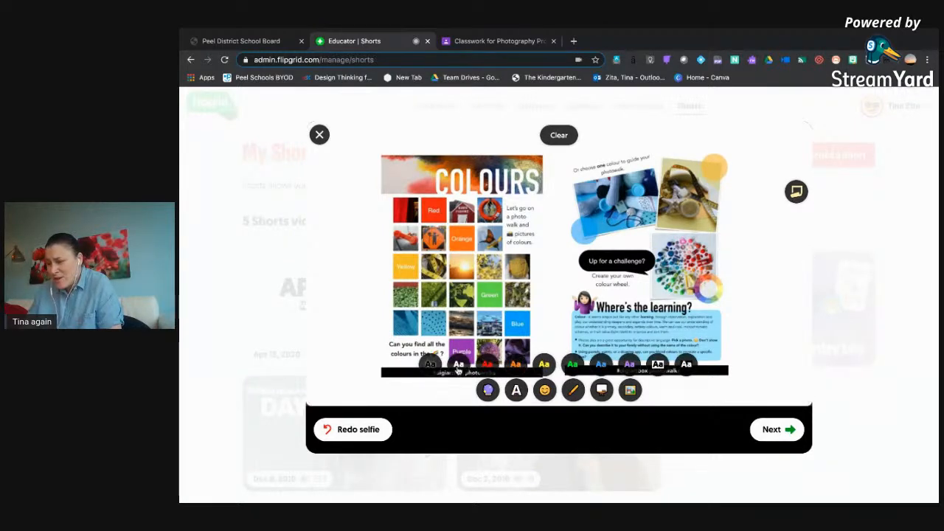
click(433, 367)
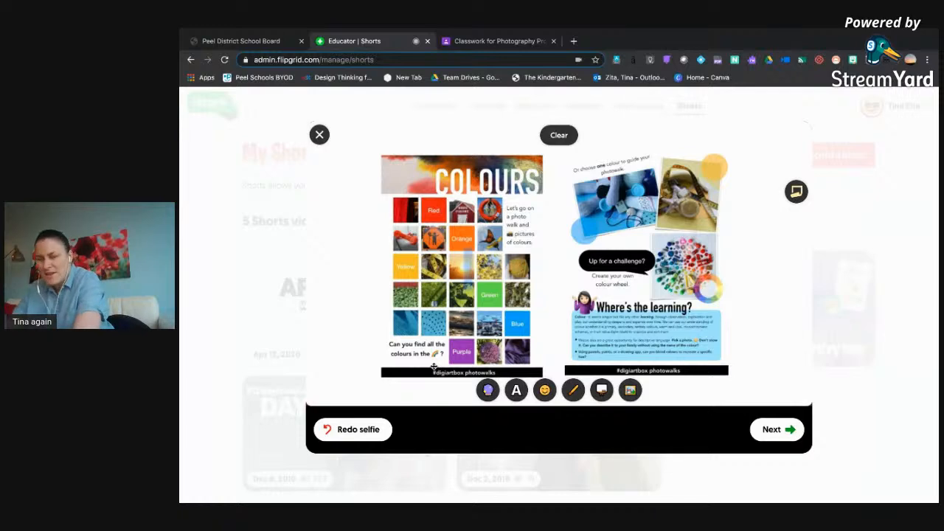
text(PPhot)
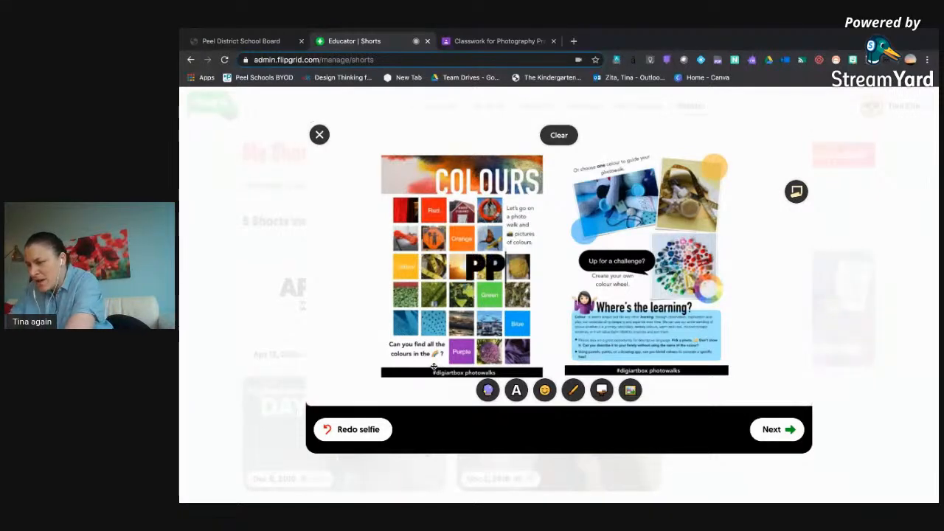
key(BackSpace)
key(BackSpace)
key(BackSpace)
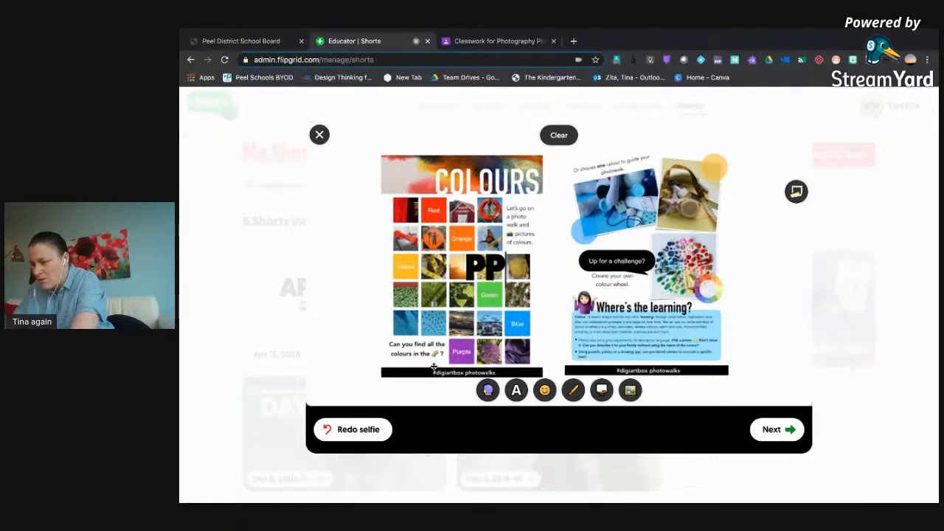
key(BackSpace)
text(HOTO)
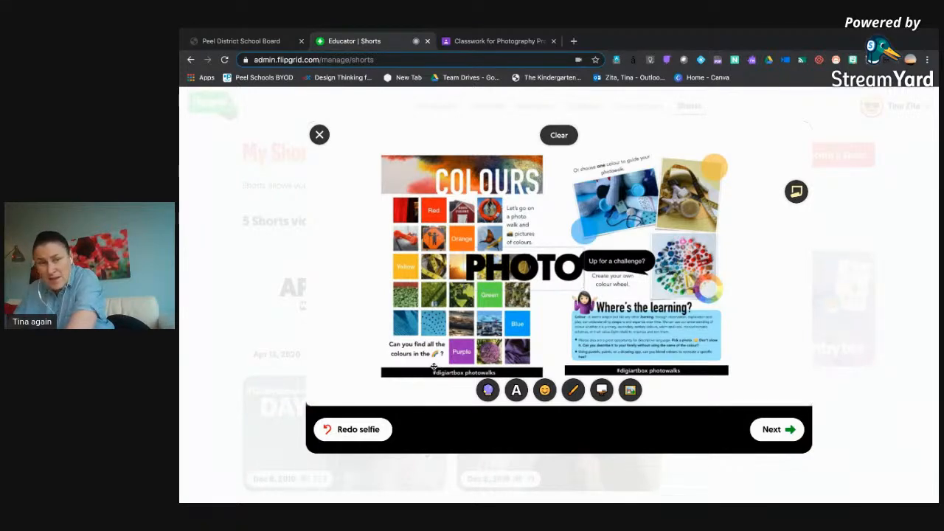
text(WALK)
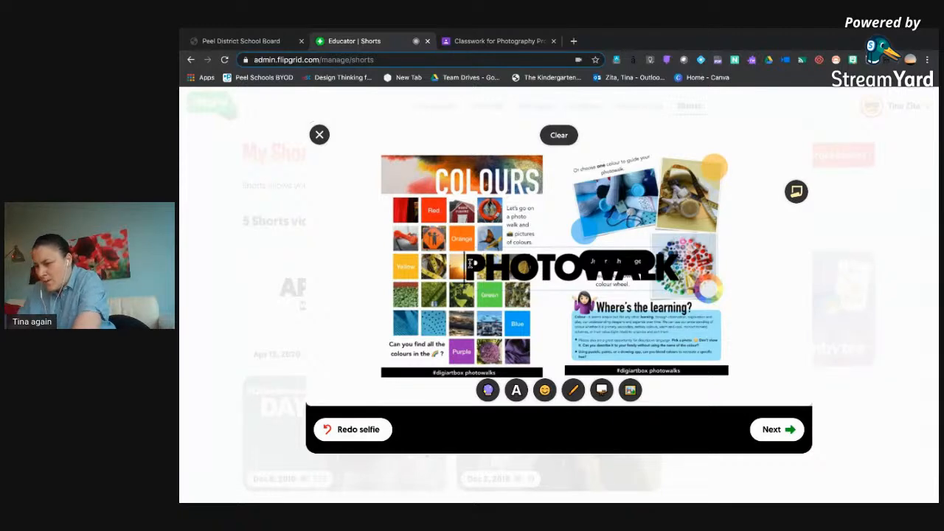
text(COLOUR)
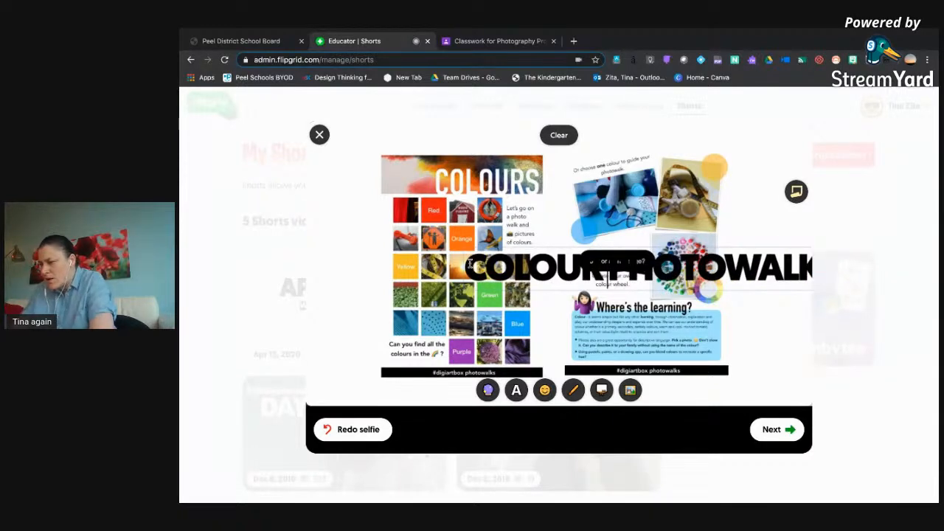
key(Return)
Shrink the photowalk pages image on the selfie to about two thirds of its size.
click(771, 253)
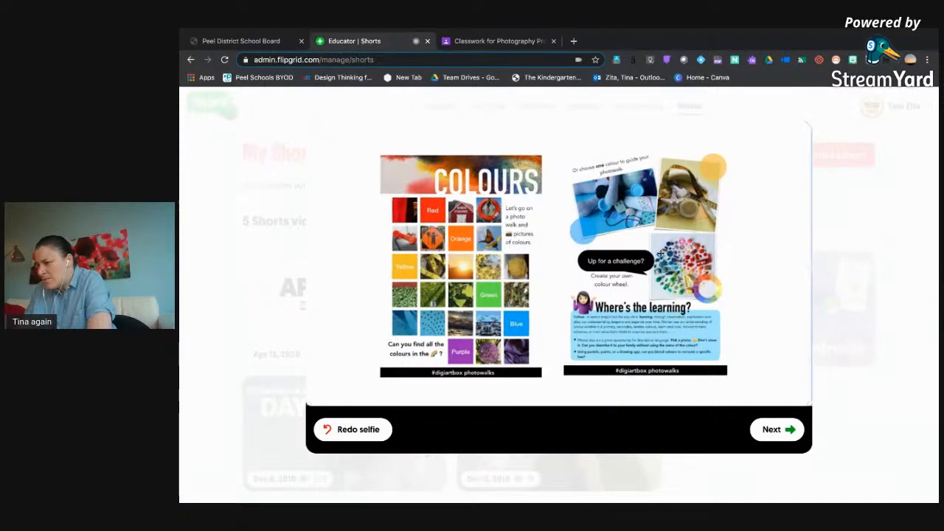
drag(700, 242, 661, 254)
drag(773, 132, 600, 228)
drag(523, 278, 587, 223)
Place the "COLOUR PHOTOWALK" text to the right of the photowalk pages image and bring the text to the front.
click(694, 320)
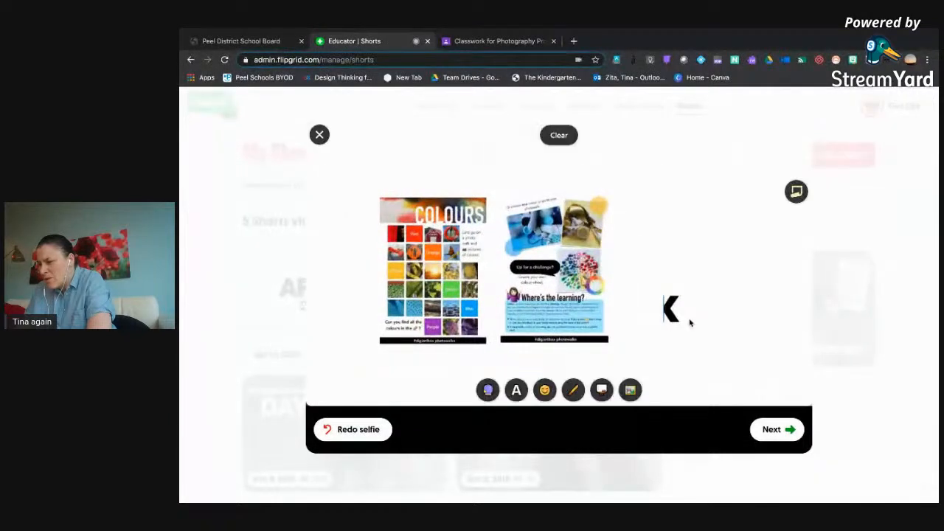
click(670, 305)
drag(670, 305, 774, 302)
drag(569, 330, 585, 323)
drag(523, 306, 500, 311)
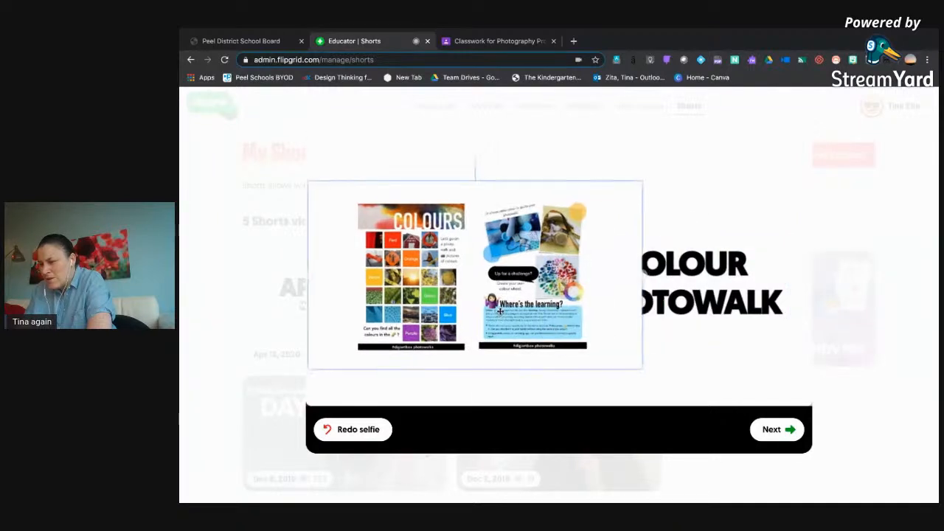
click(672, 302)
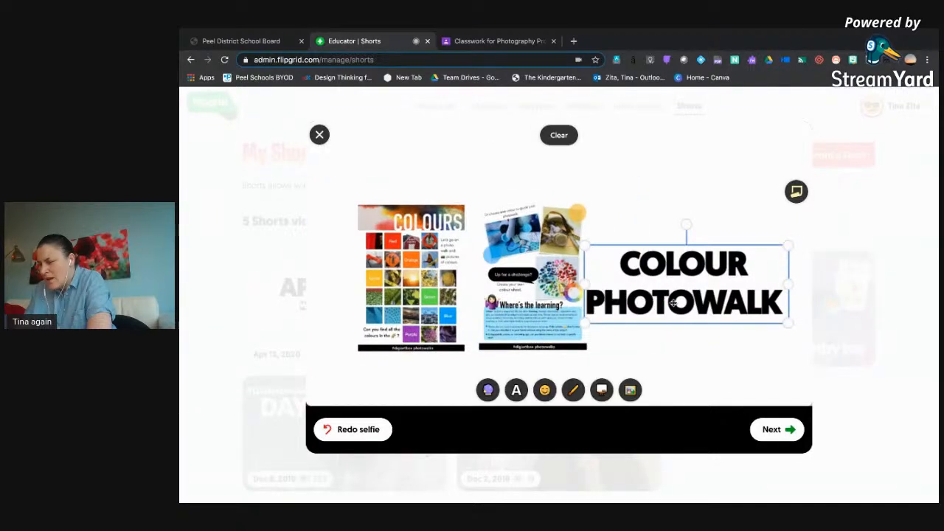
click(670, 342)
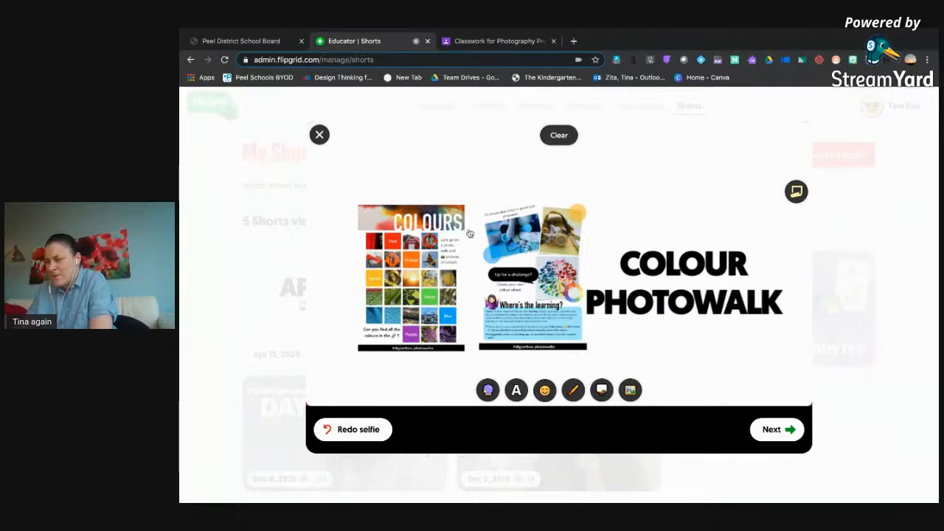
click(545, 391)
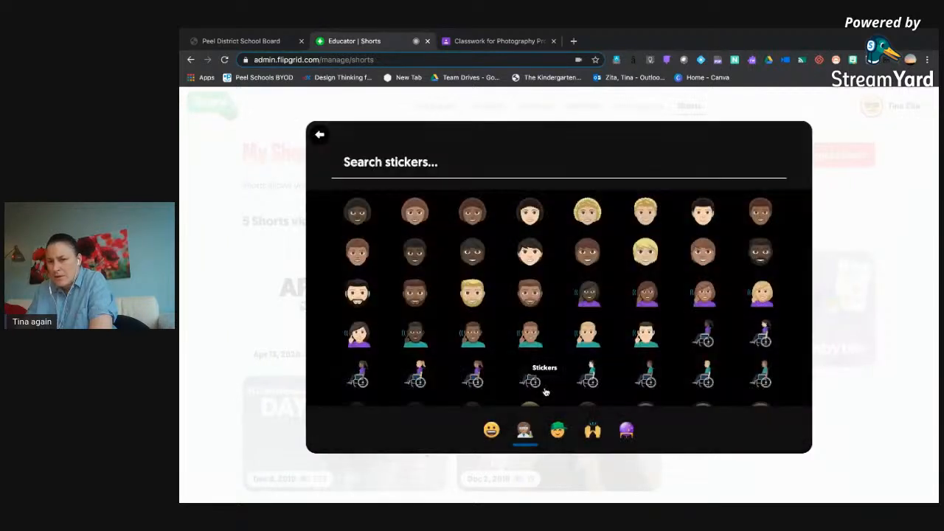
click(423, 162)
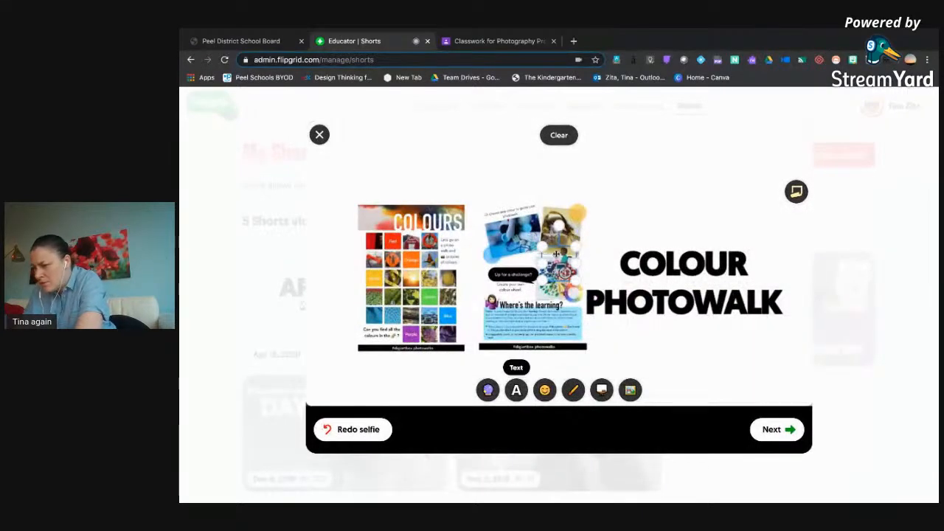
drag(560, 268, 616, 241)
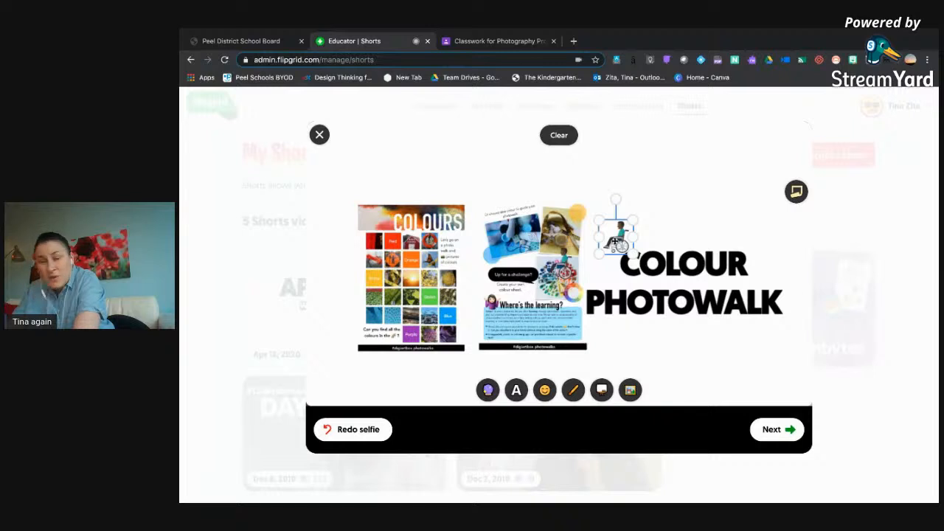
key(Delete)
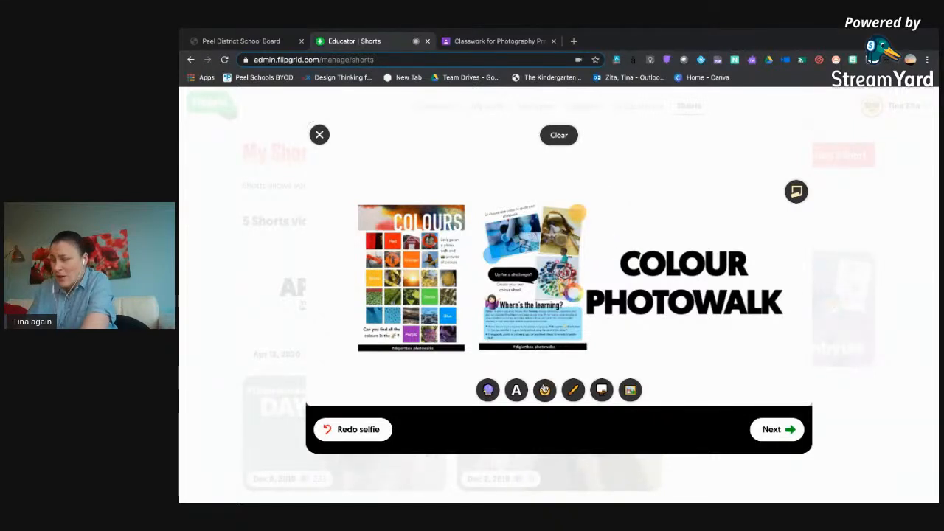
Search the stickers for "camera" and place the photo camera sticker above the right end of the word "COLOUR" on the selfie.
click(544, 390)
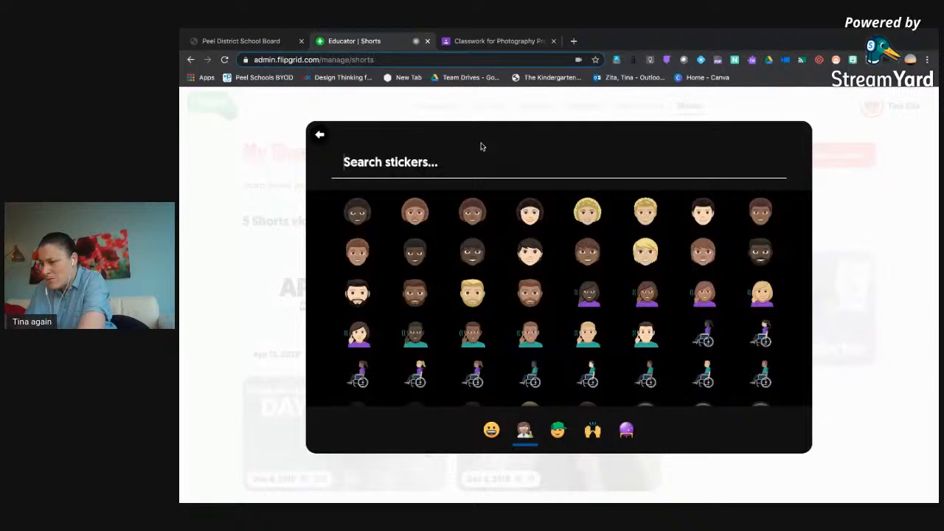
text(camera)
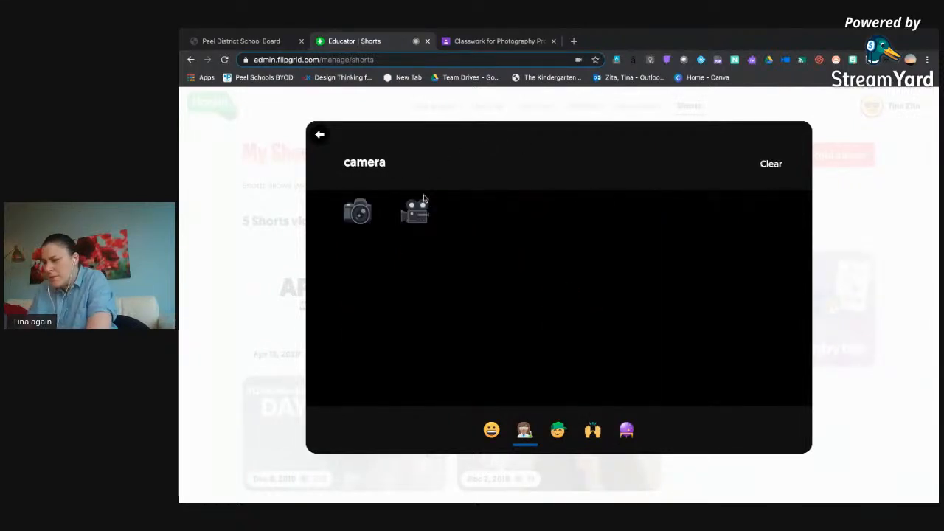
click(357, 211)
drag(563, 264, 753, 201)
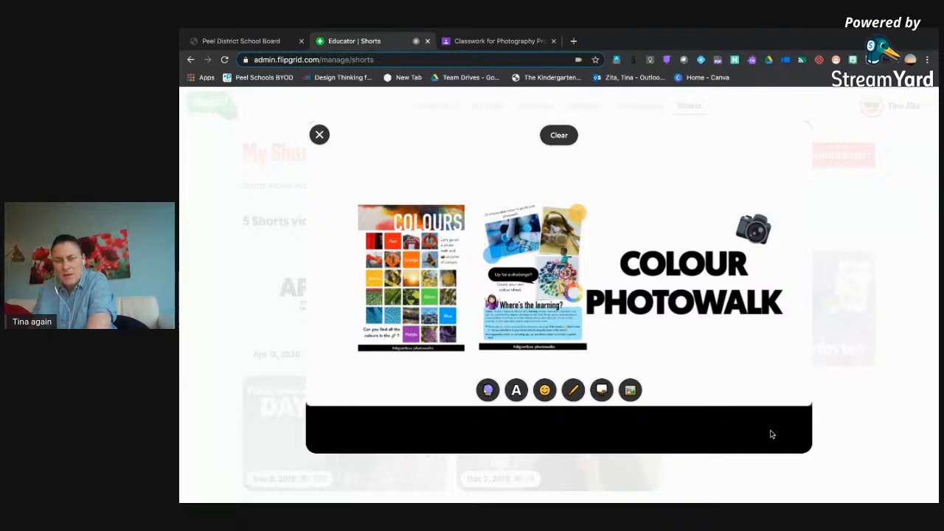
Finish the selfie to save the Short, and open the new COLOUR PHOTOWALK Short to select its share link.
click(772, 435)
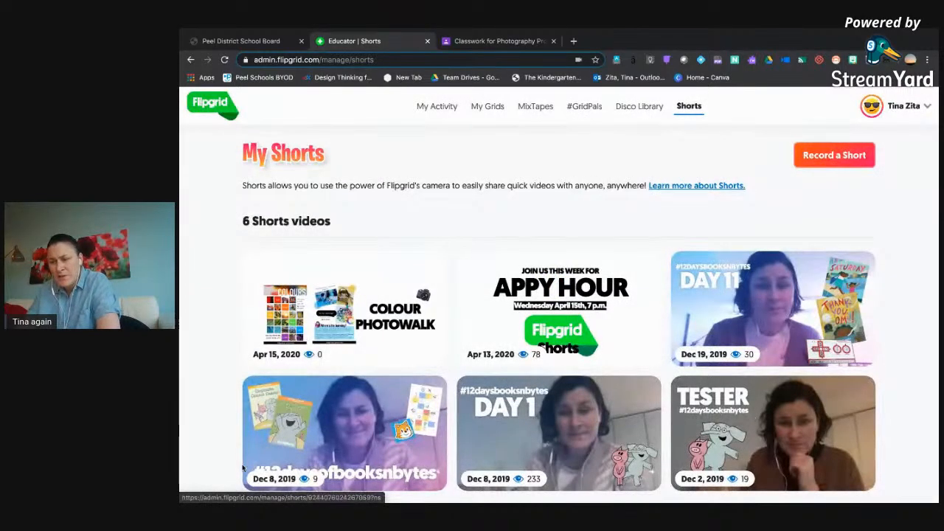
click(357, 322)
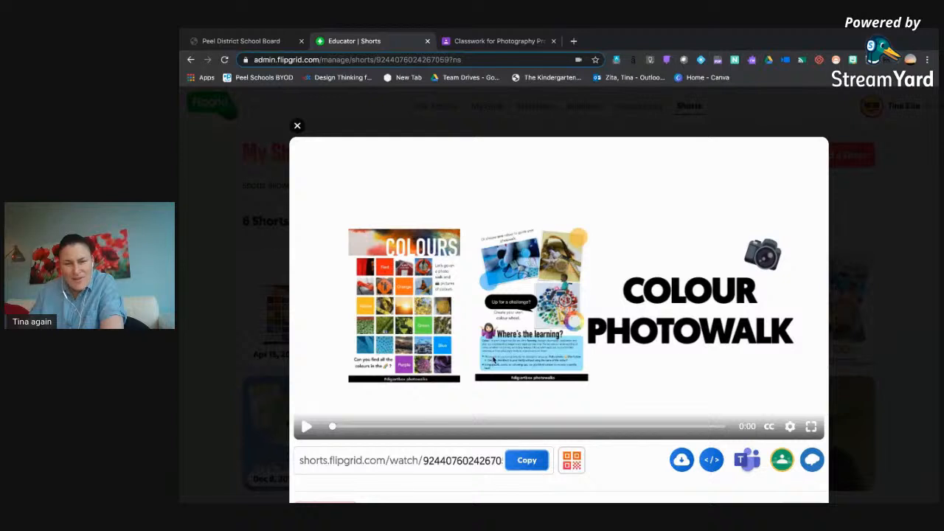
triple_click(349, 459)
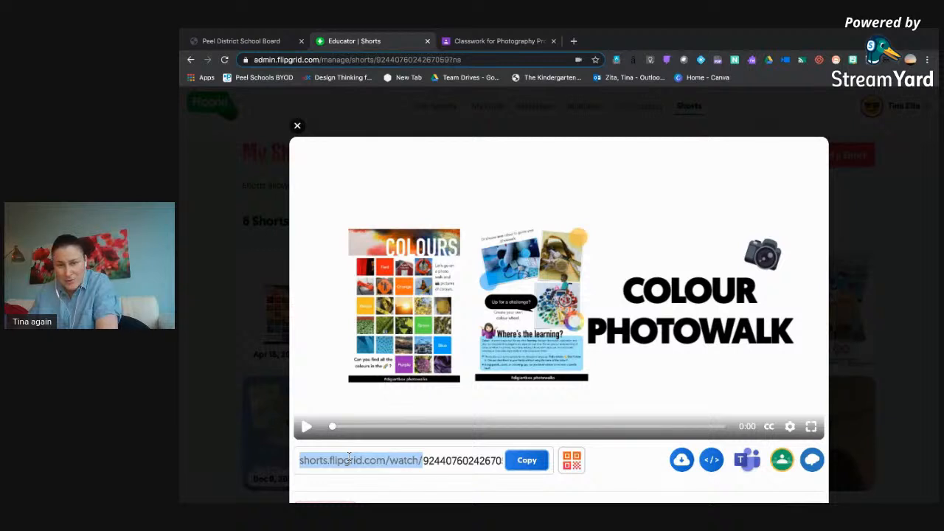
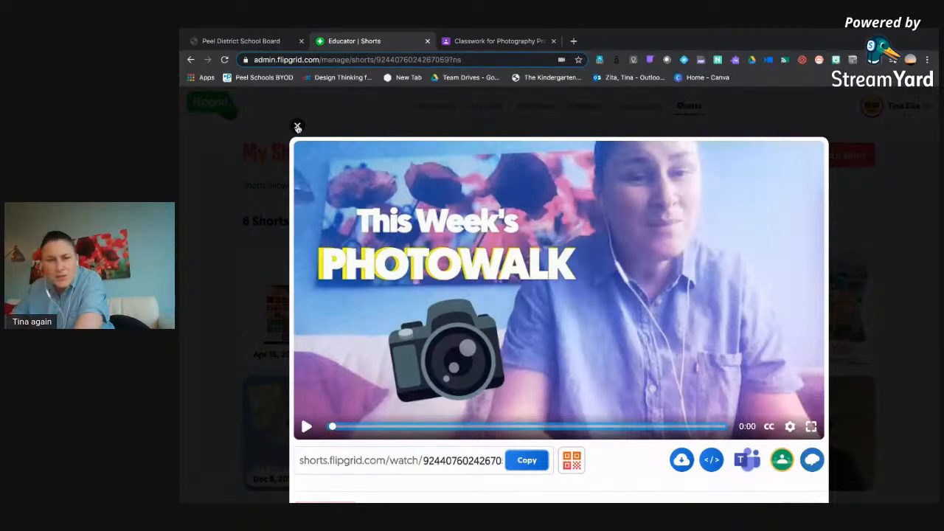
Close the open Short, start a new topic in the Let's Create grid, and examine its Focus media options.
click(297, 126)
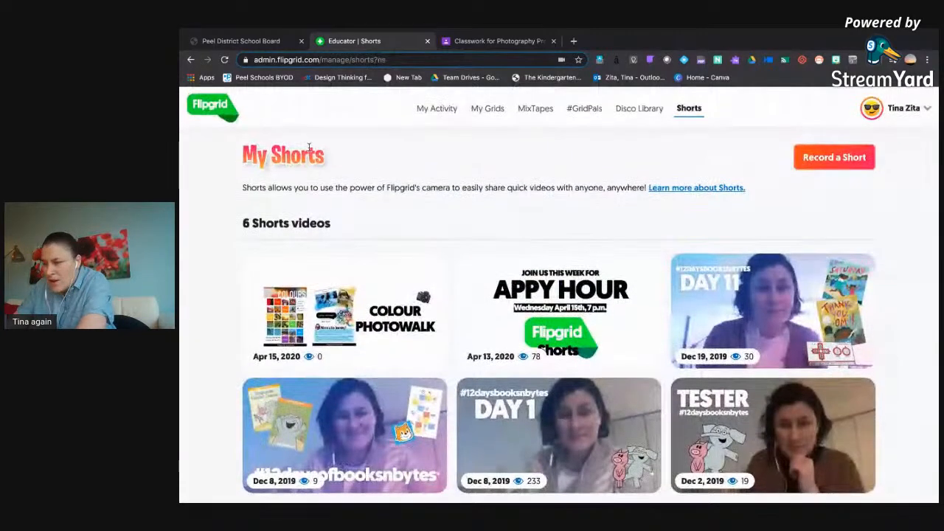
click(478, 108)
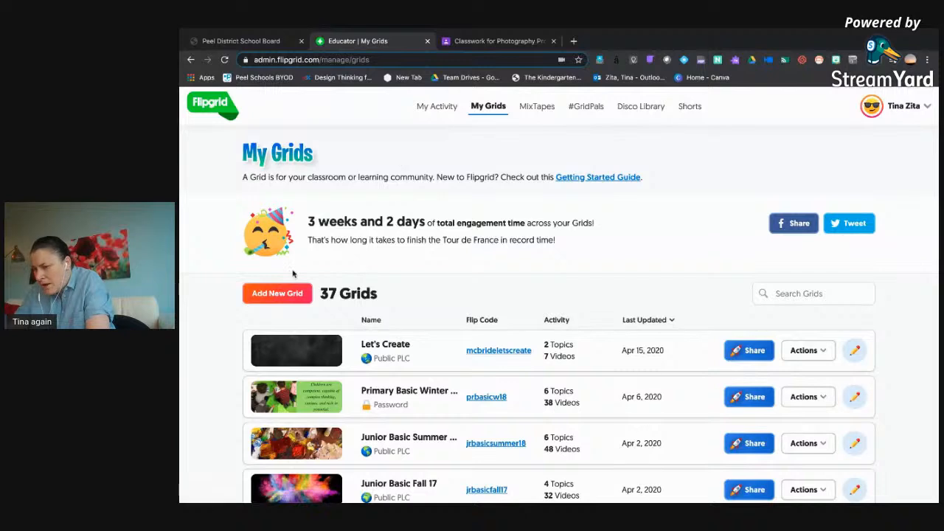
click(388, 348)
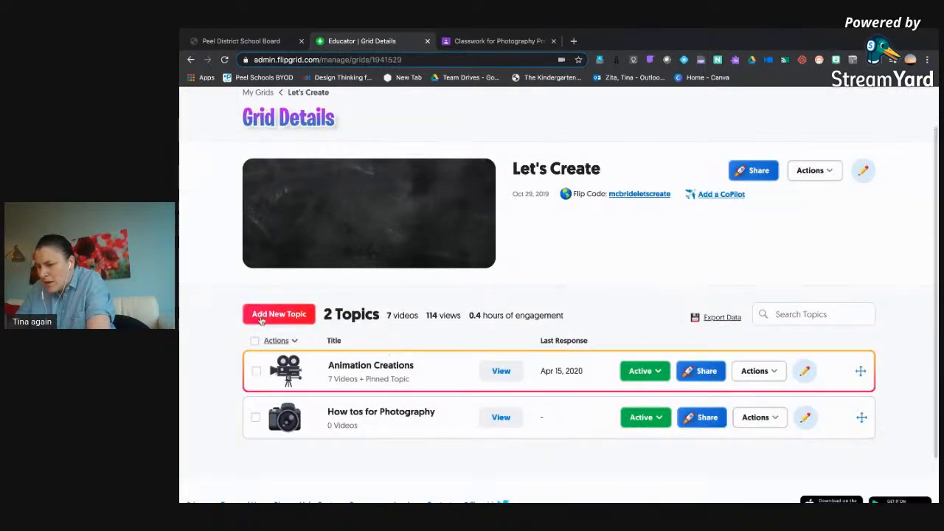
click(261, 317)
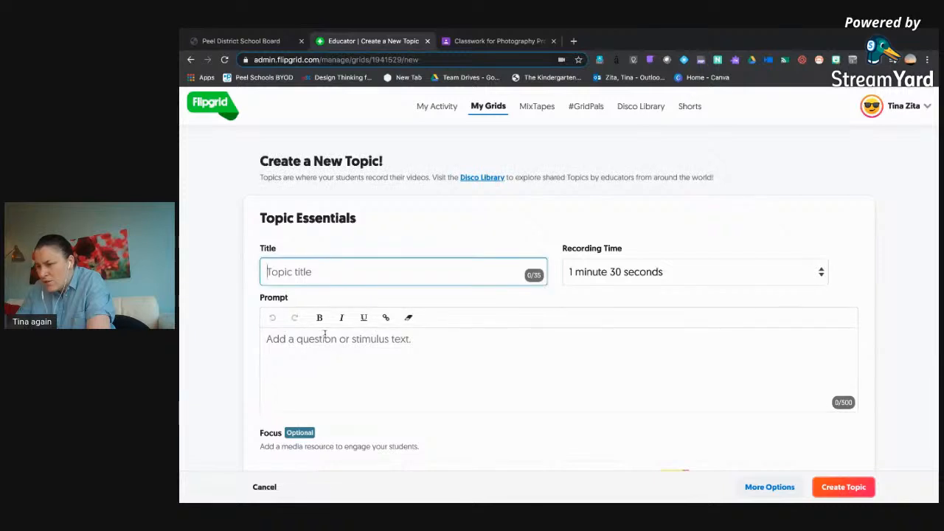
scroll(326, 322, down, 2)
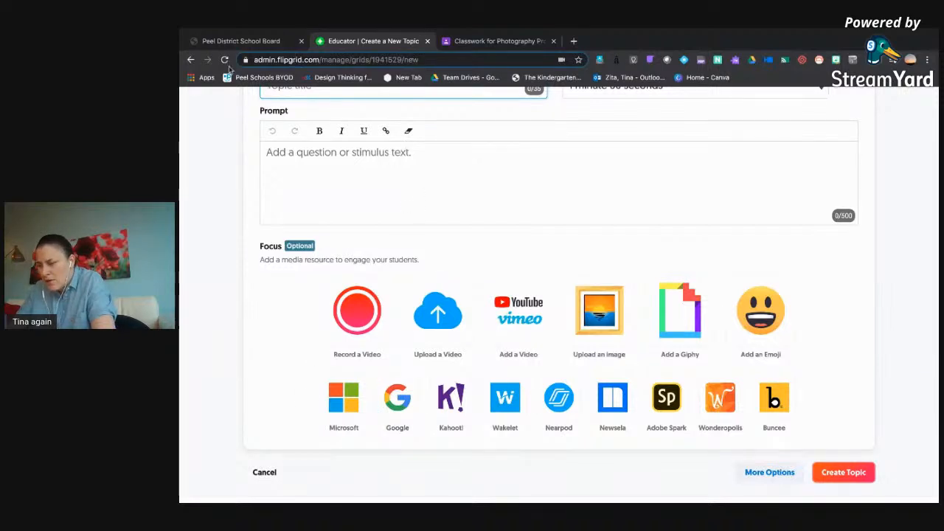
Leave the new topic form, reopen the COLOUR PHOTOWALK Short, and download it as a video file.
scroll(278, 193, up, 1)
scroll(278, 193, up, 3)
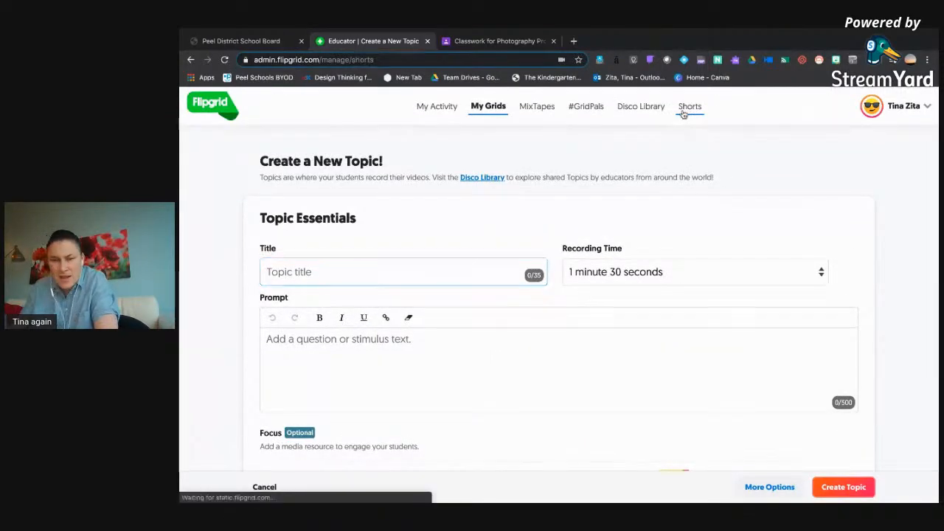
click(686, 110)
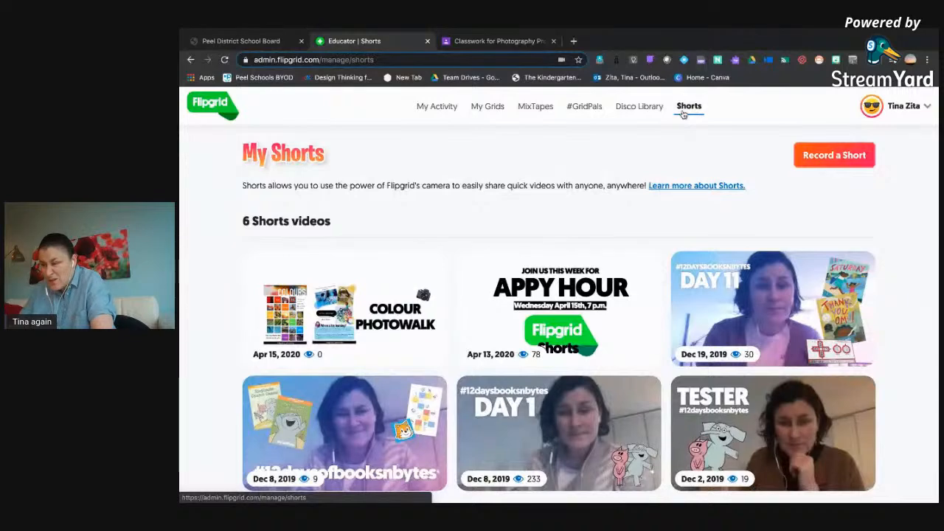
click(315, 313)
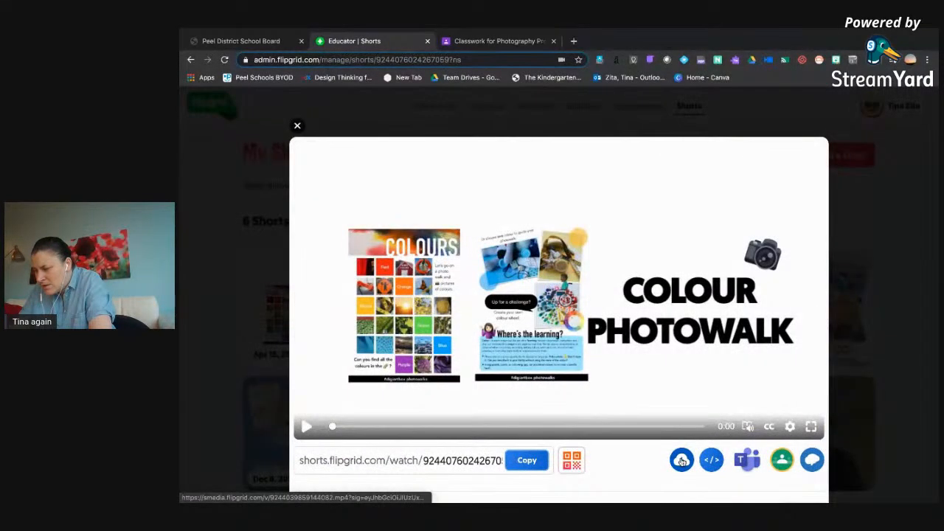
click(683, 461)
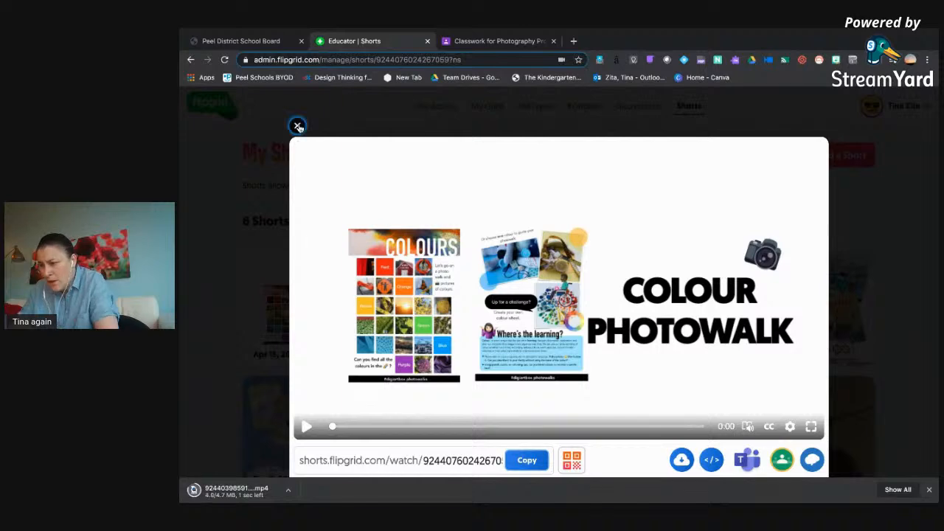
click(298, 127)
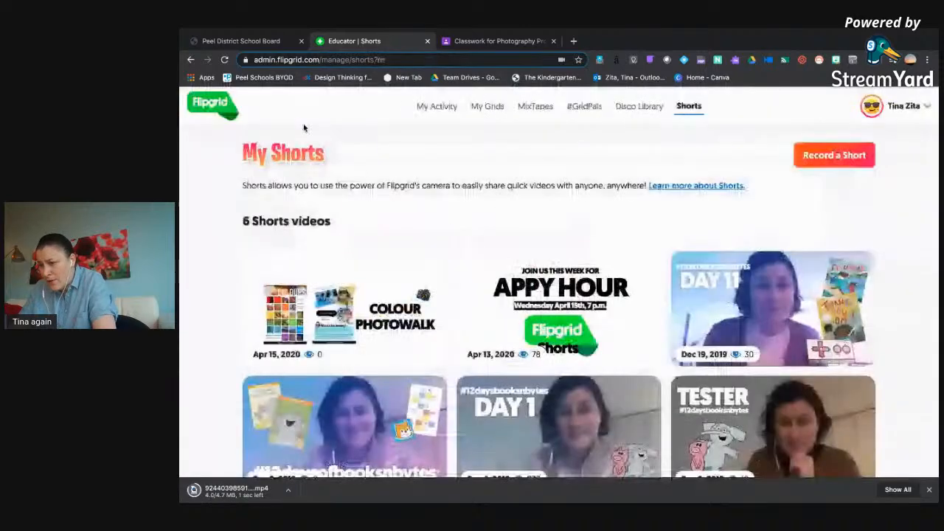
Open the "How tos for Photography" topic in the Let's Create grid for editing.
click(472, 113)
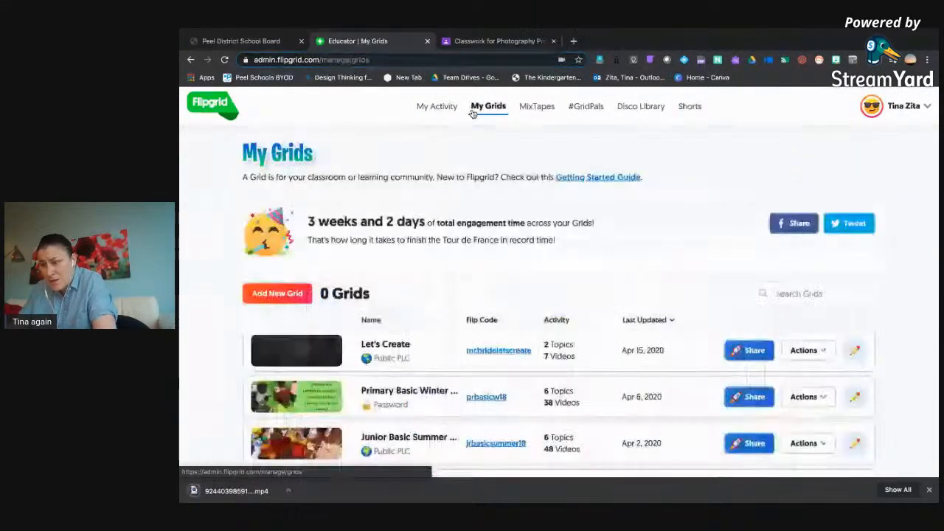
click(384, 345)
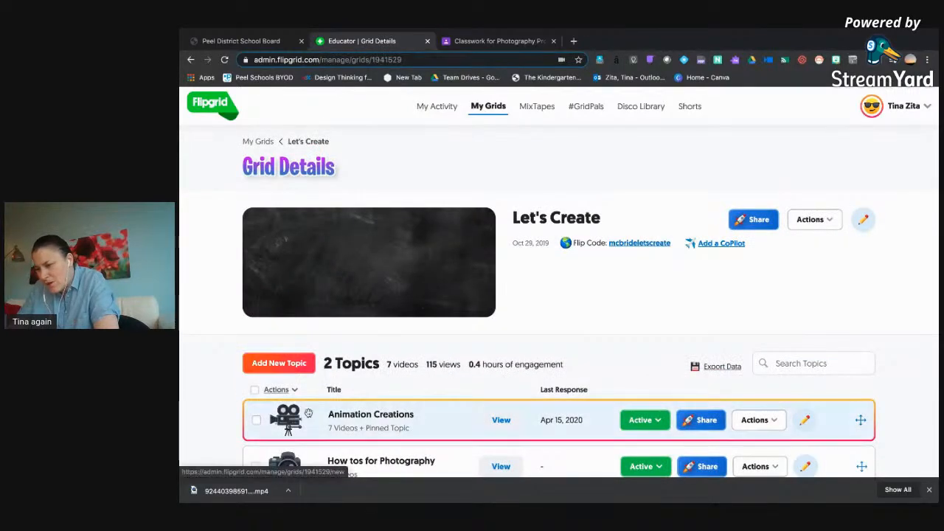
scroll(309, 413, down, 1)
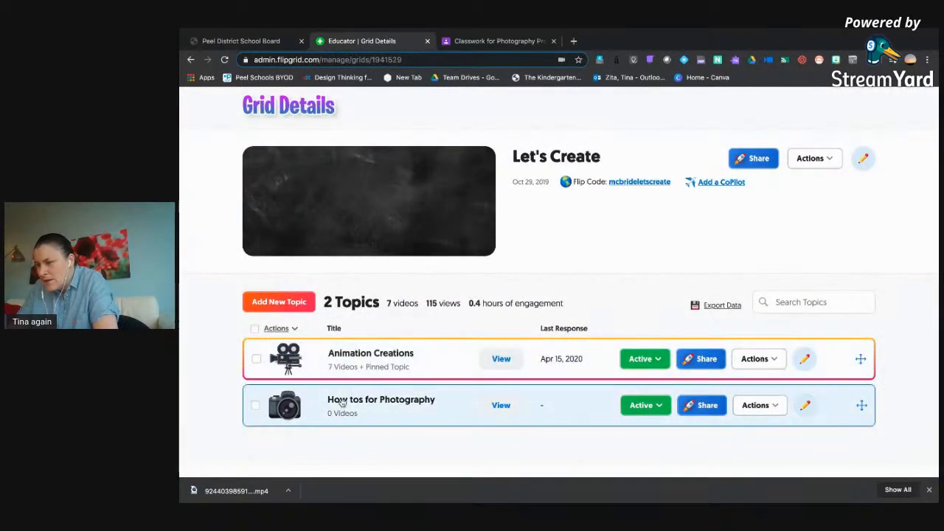
click(342, 402)
scroll(345, 391, down, 3)
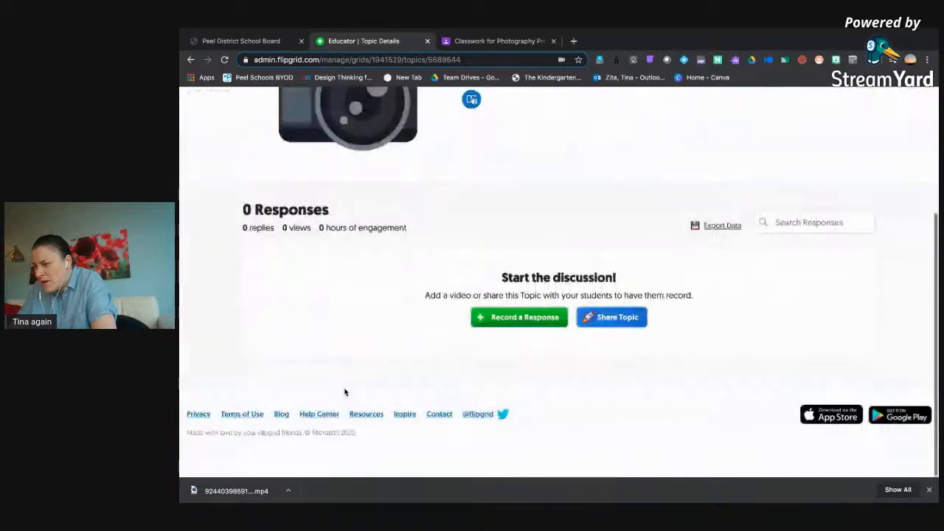
scroll(344, 392, up, 3)
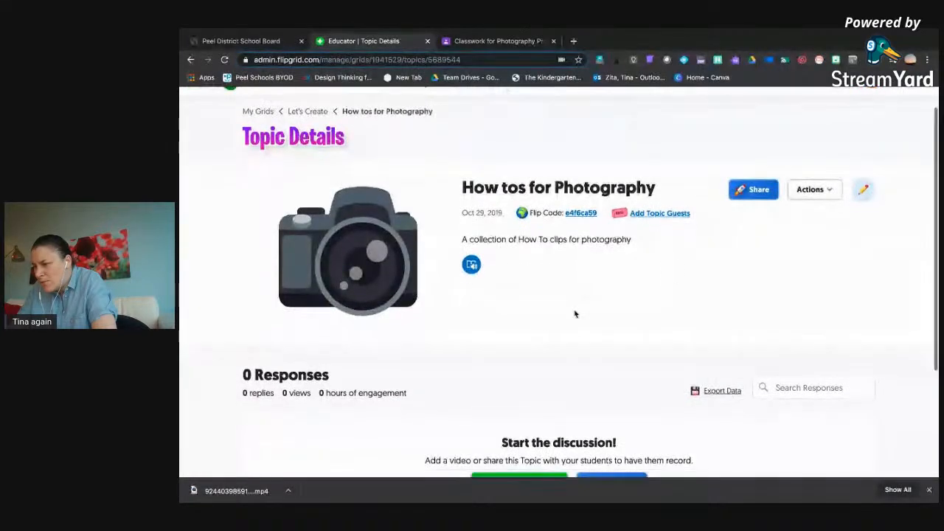
click(862, 191)
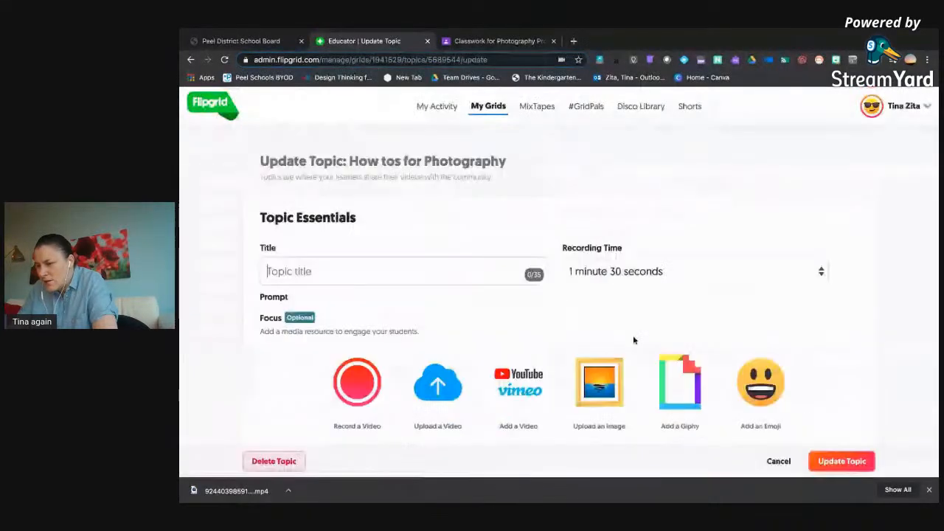
Delete the camera Focus from the "How tos for Photography" topic.
scroll(633, 337, down, 4)
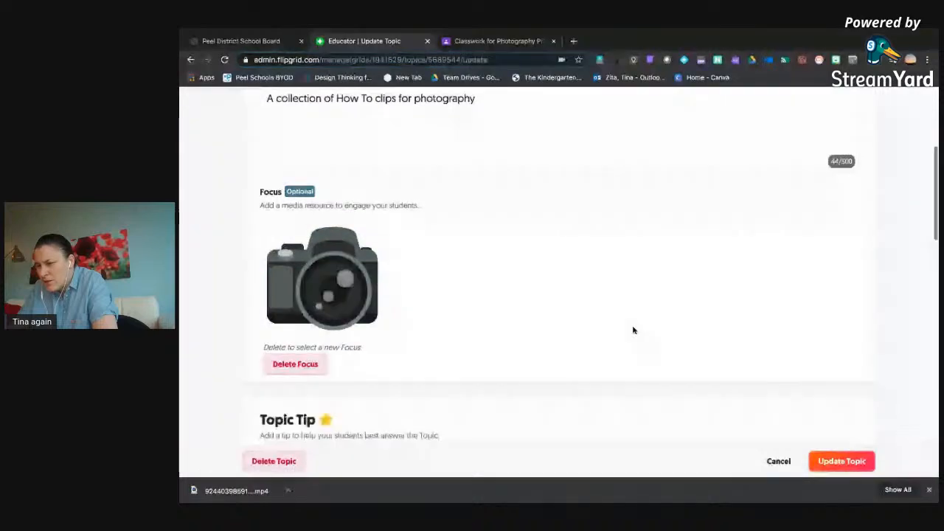
scroll(633, 330, up, 1)
click(296, 324)
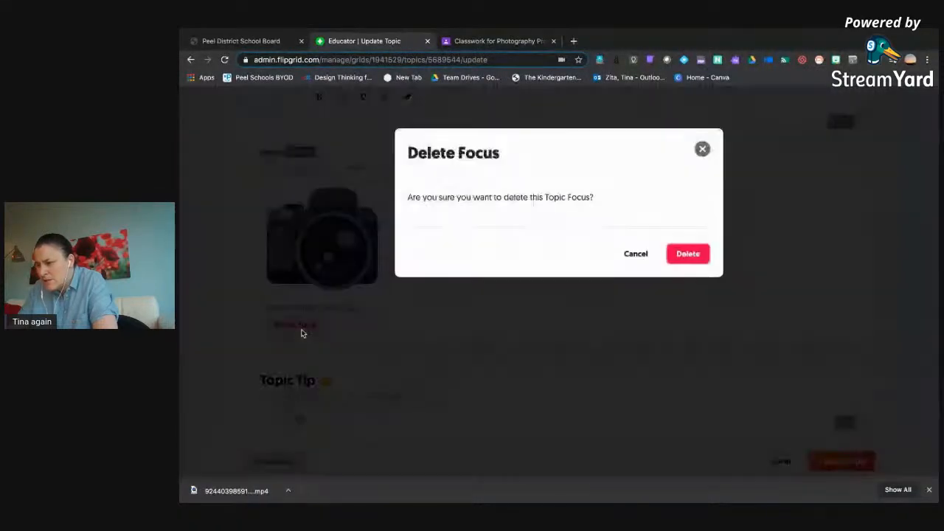
click(698, 256)
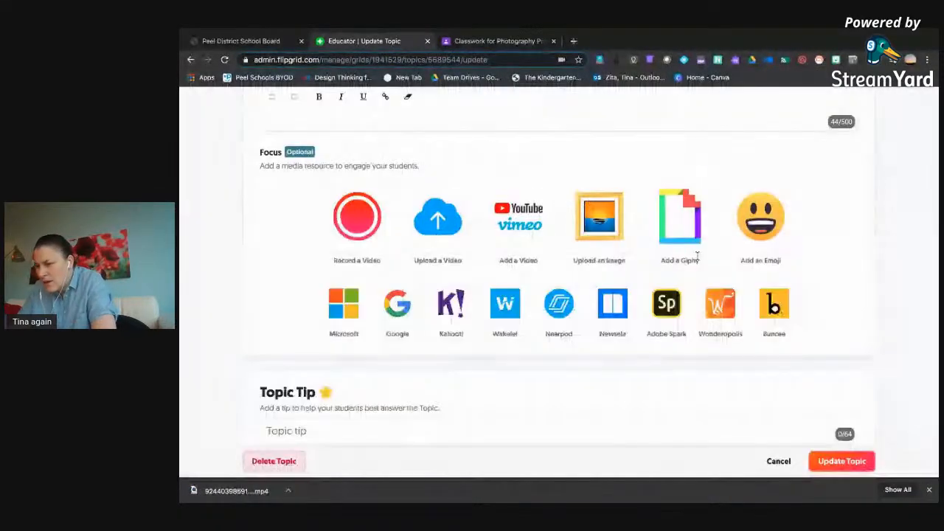
Open the video recorder for the topic's Focus, check its additional recording options, and close the recorder.
click(361, 218)
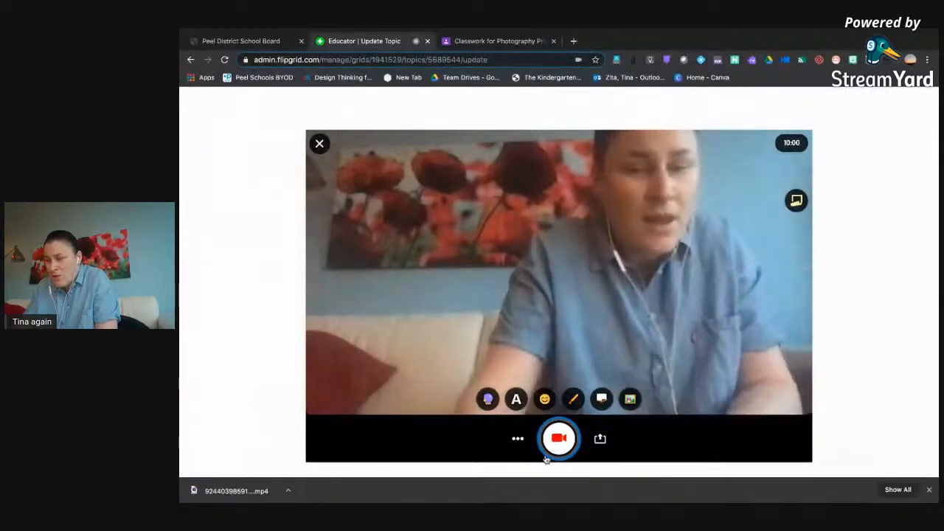
click(518, 438)
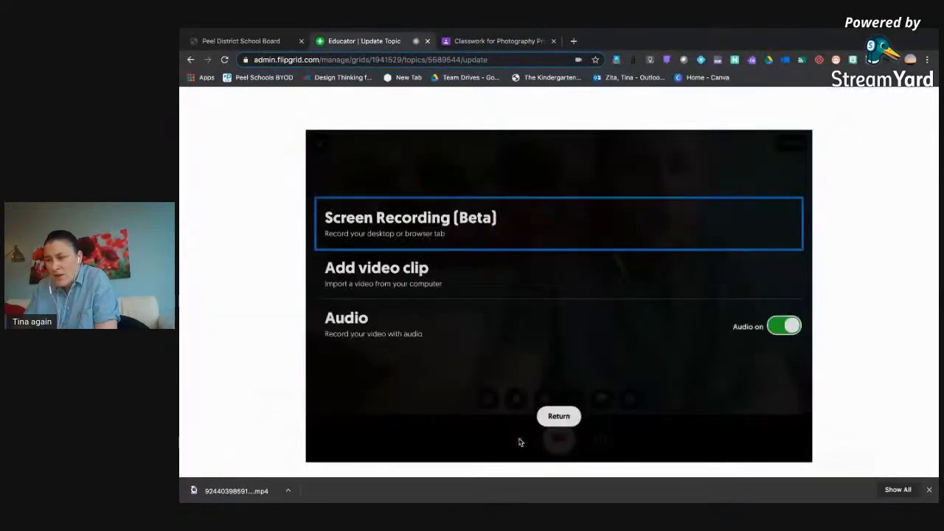
click(558, 416)
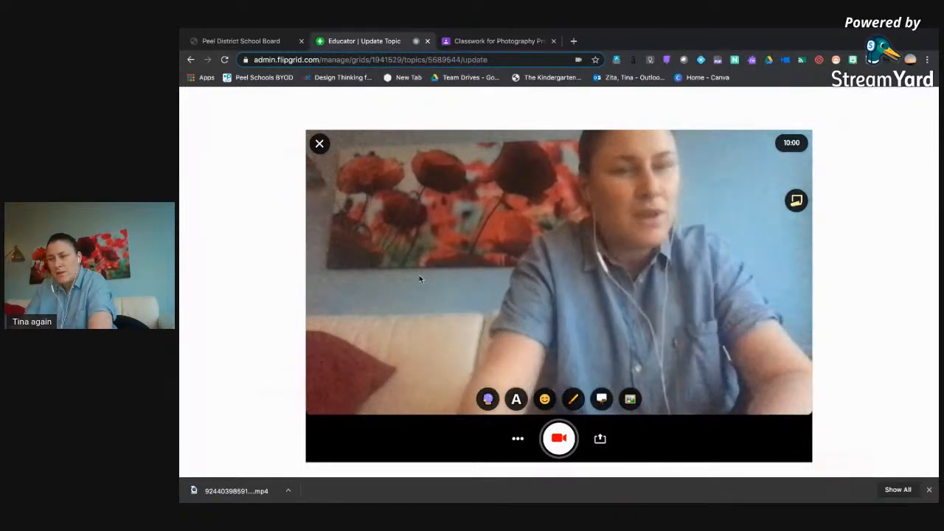
click(320, 143)
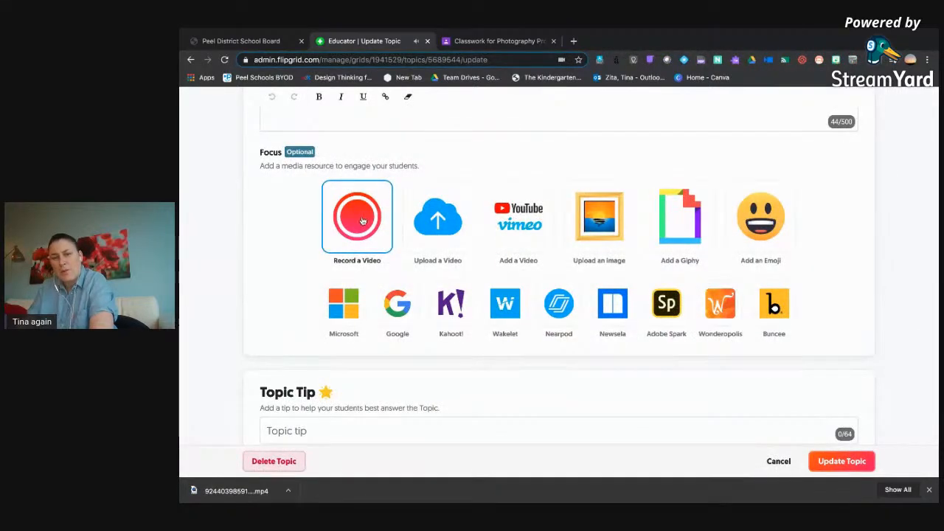
Examine the topic's Focus, Topic Tip, Topic Attachments and Topic Status settings, and leave the topic for My Activity.
scroll(363, 220, up, 4)
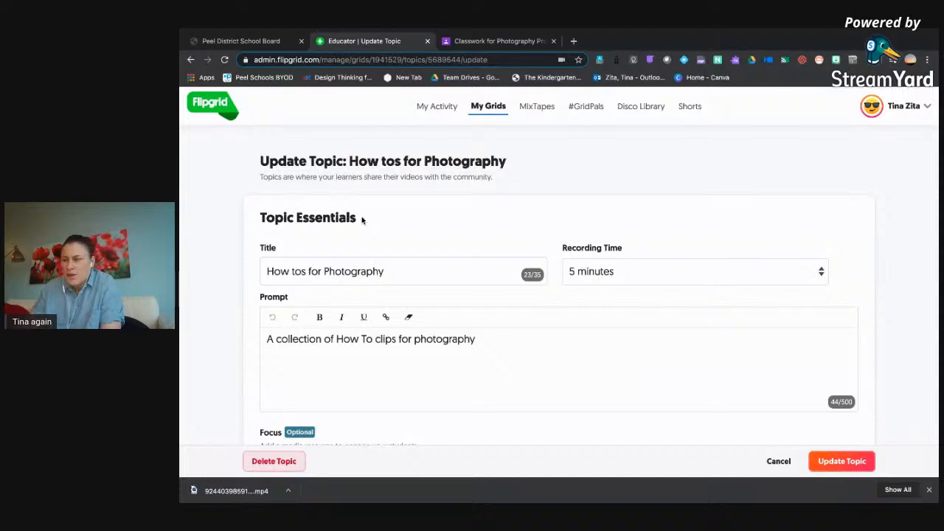
scroll(355, 325, down, 2)
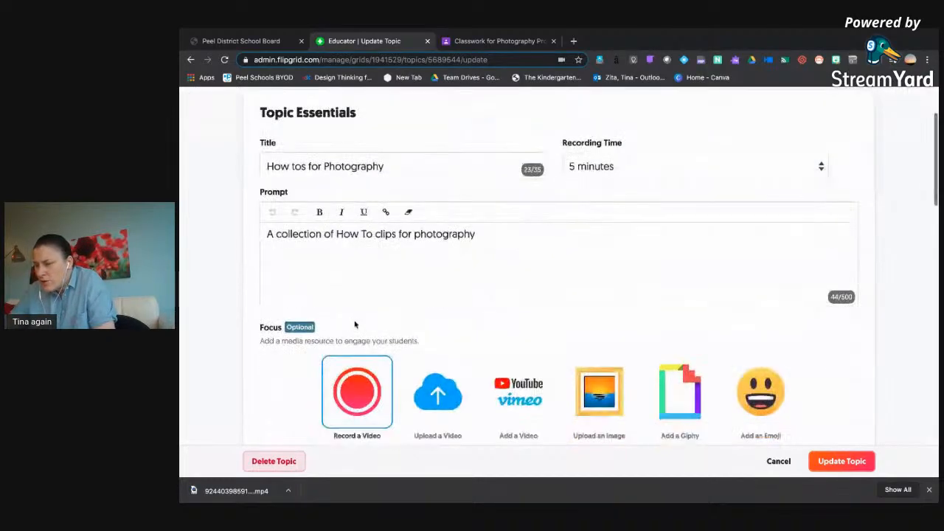
scroll(355, 324, down, 4)
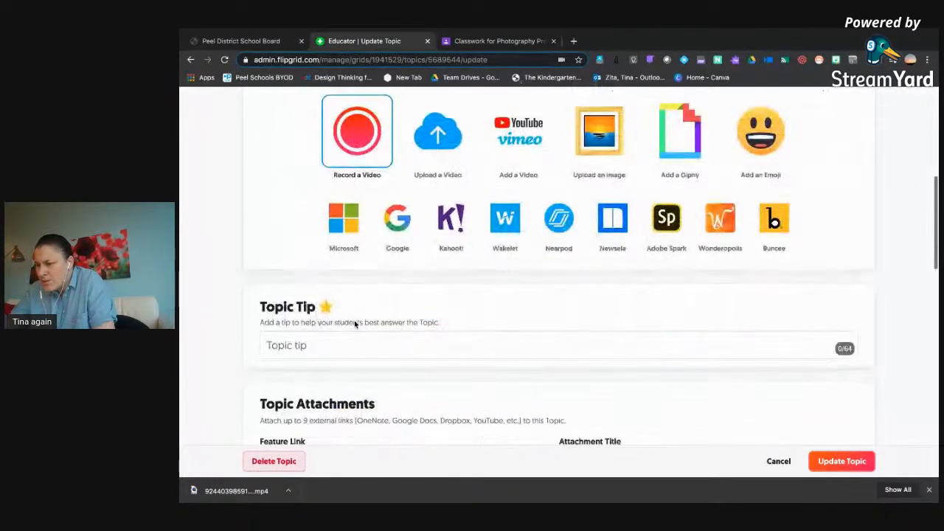
scroll(355, 325, down, 2)
scroll(413, 379, down, 1)
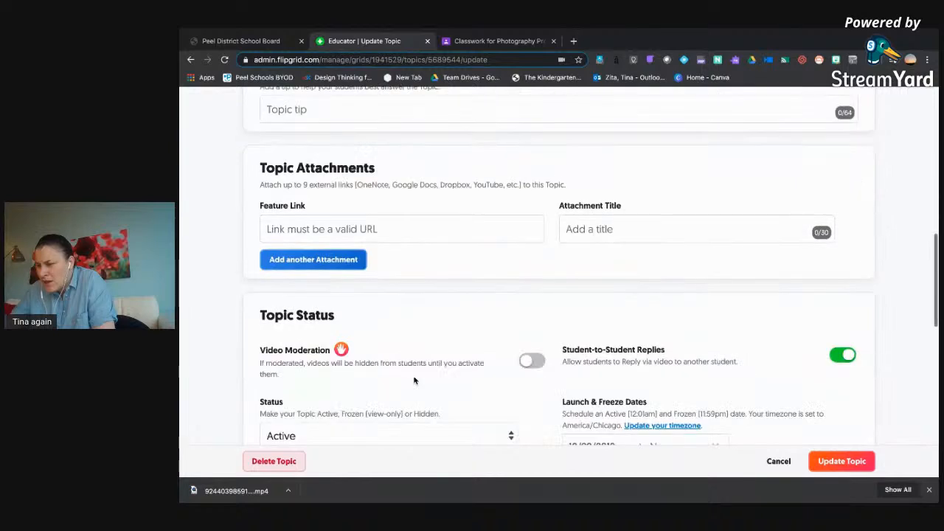
scroll(414, 380, down, 1)
scroll(415, 380, up, 1)
click(330, 227)
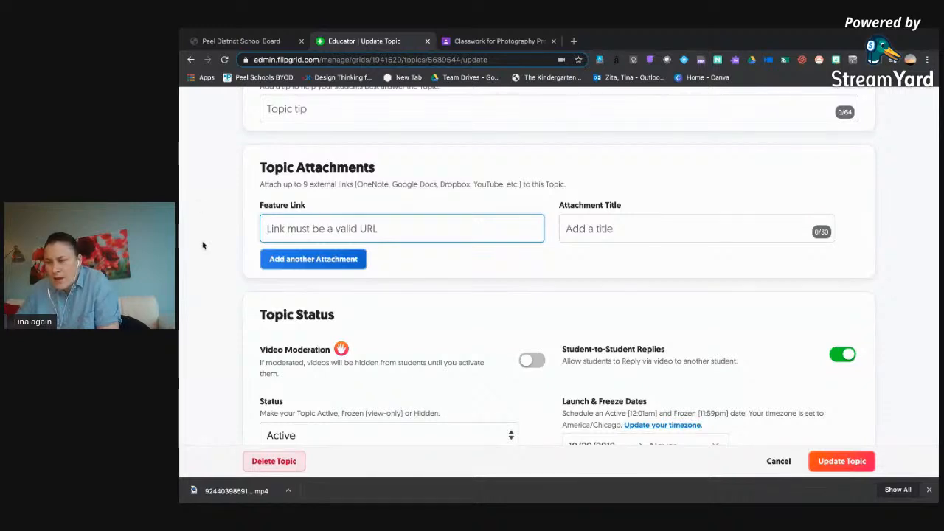
scroll(279, 235, up, 4)
scroll(280, 235, up, 5)
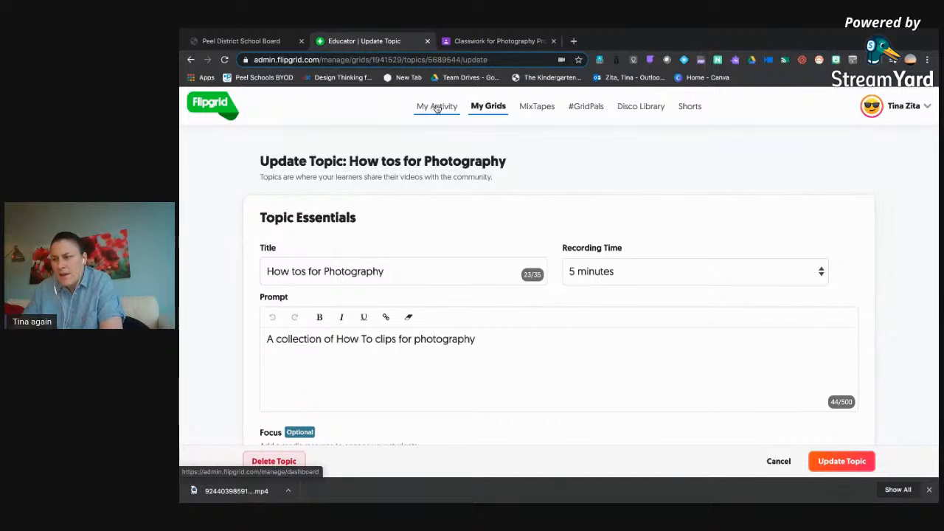
click(435, 106)
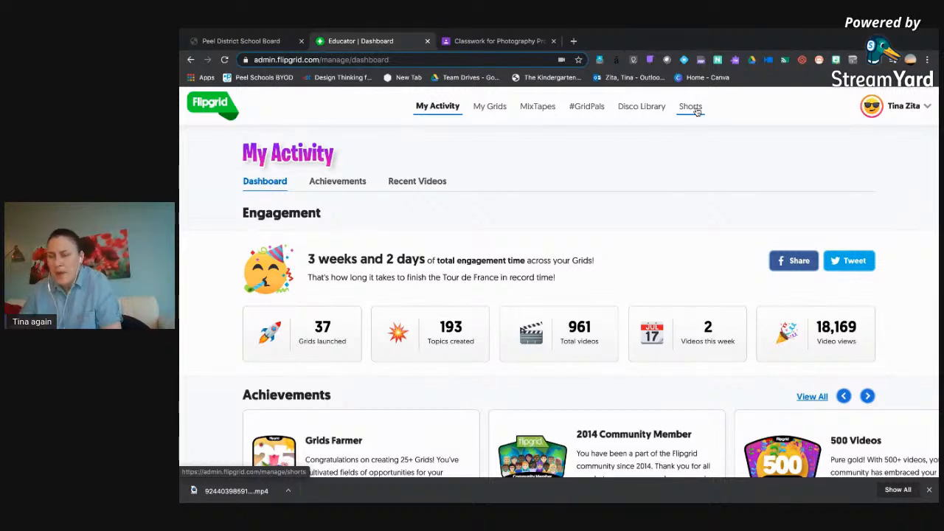
Search for "google sites" in a new browser tab and open Google Sites from the results.
mouse_move(425, 32)
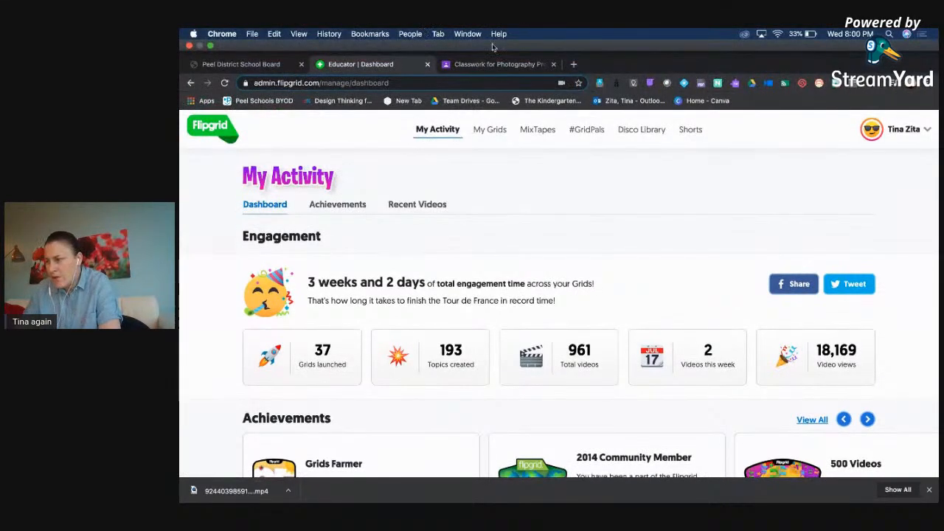
click(574, 64)
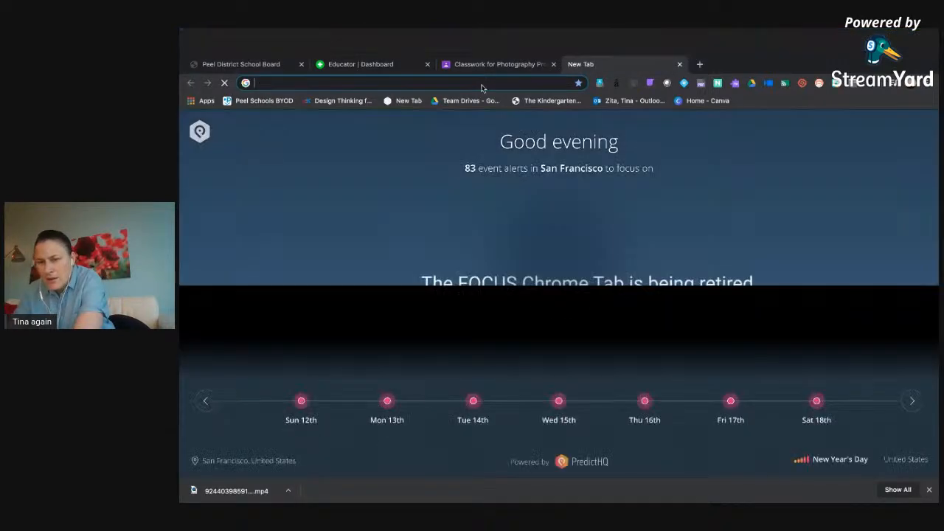
text(google sites)
key(Return)
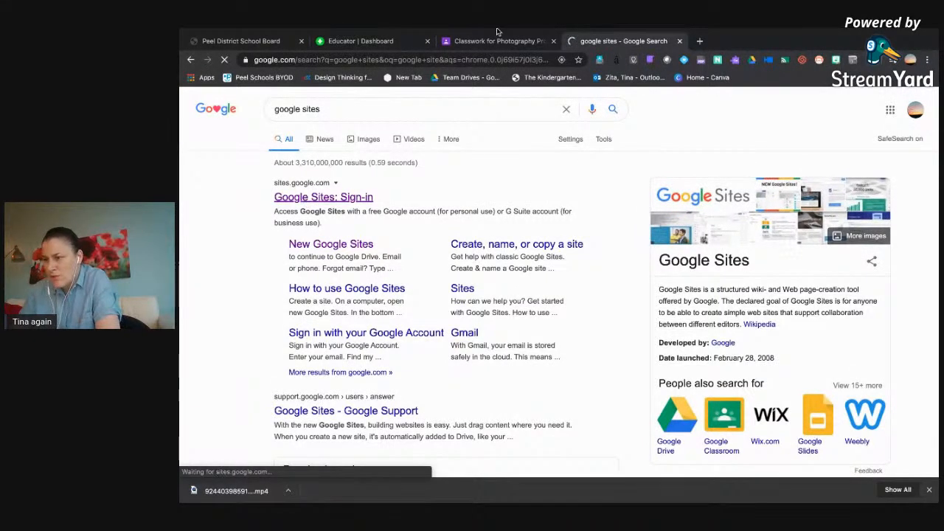
Return to Flipgrid, open the Colour Photowalk video from My Shorts and copy its embed code.
click(365, 41)
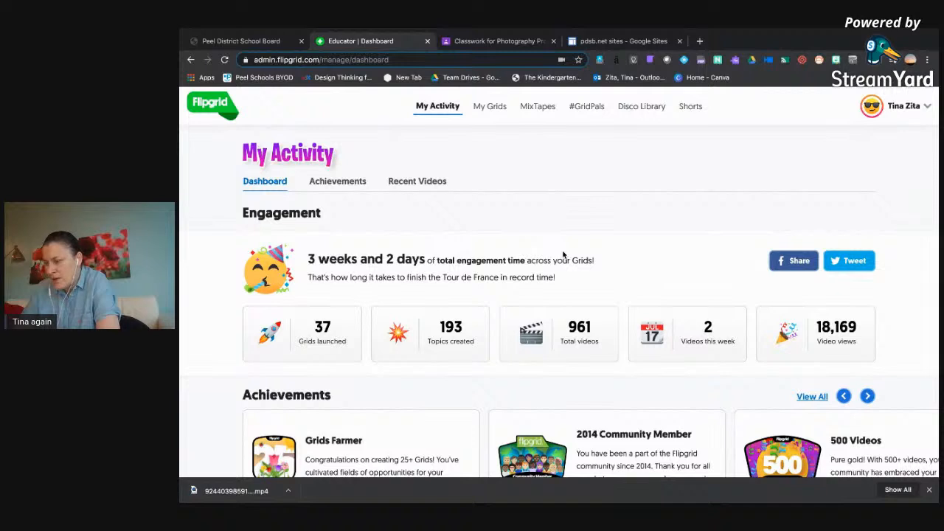
click(686, 108)
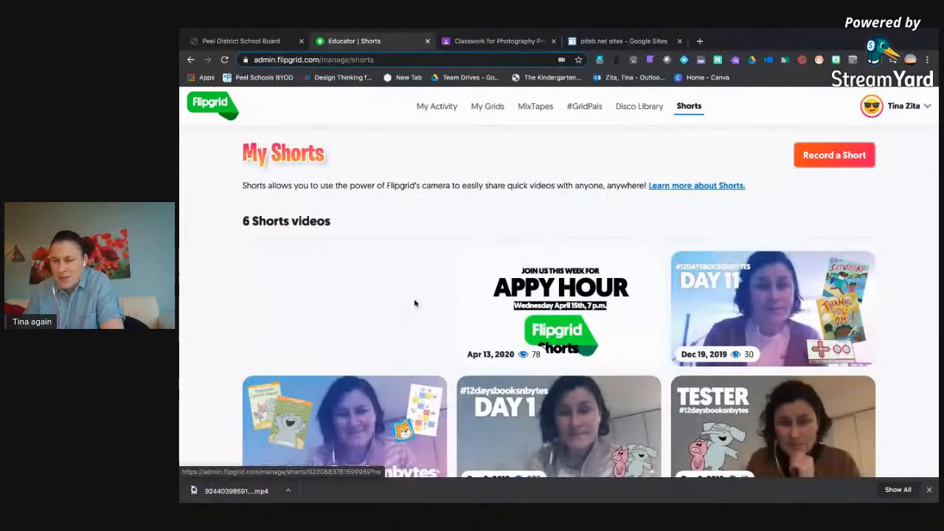
click(389, 301)
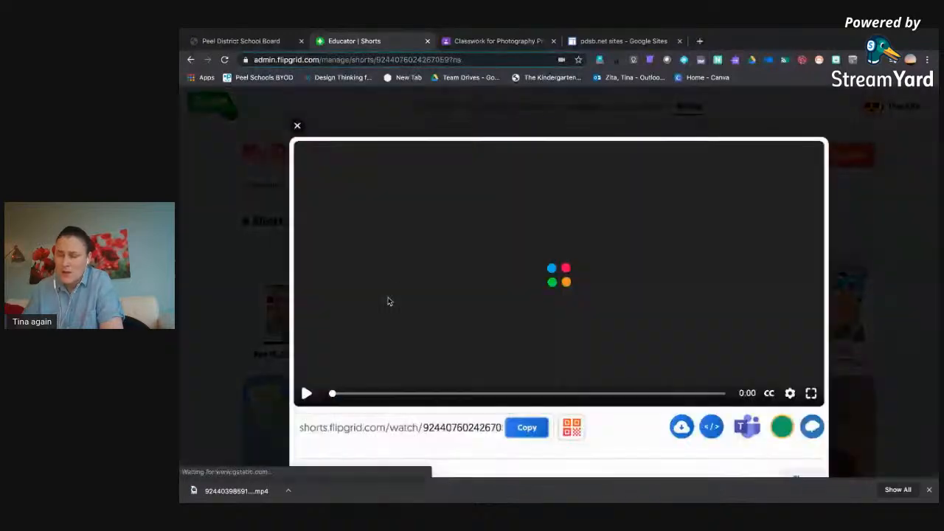
scroll(389, 301, down, 1)
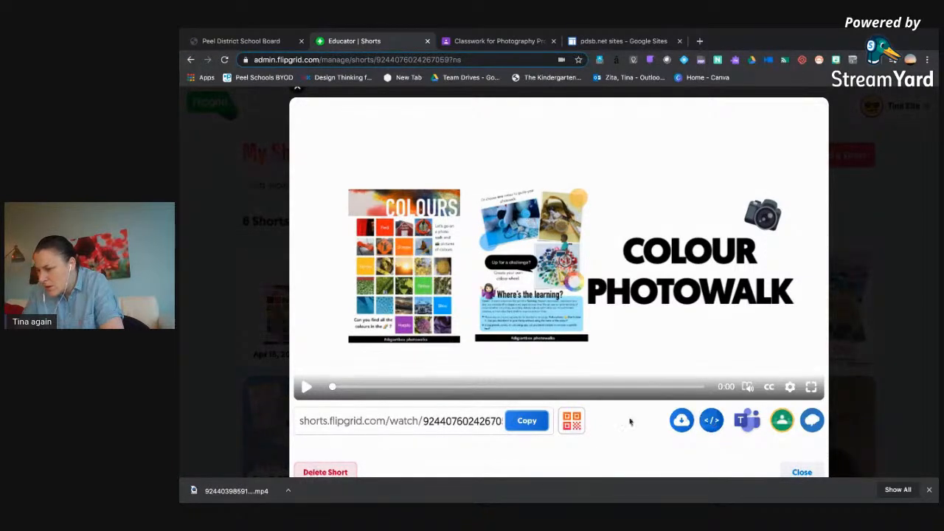
scroll(699, 427, down, 1)
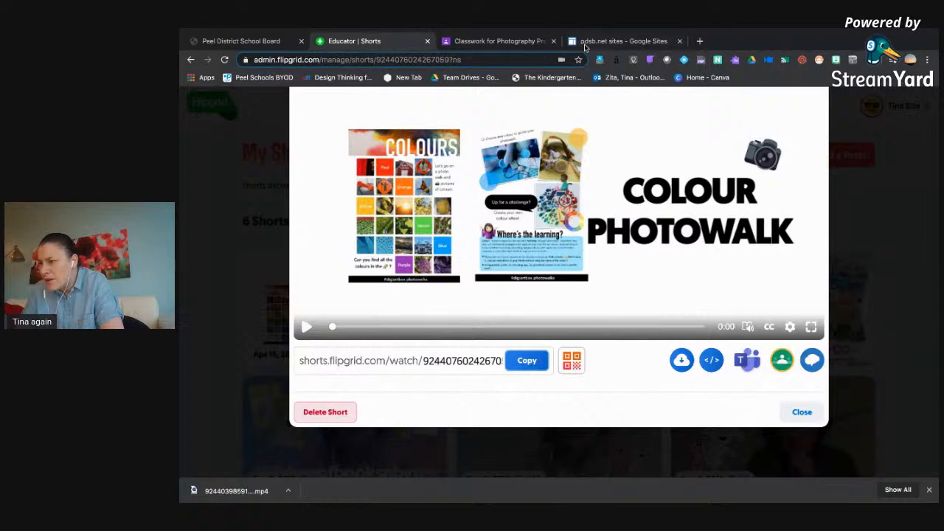
Switch to Google Sites, go to the new Google Sites version and open the Untitled site for editing.
click(501, 42)
click(596, 40)
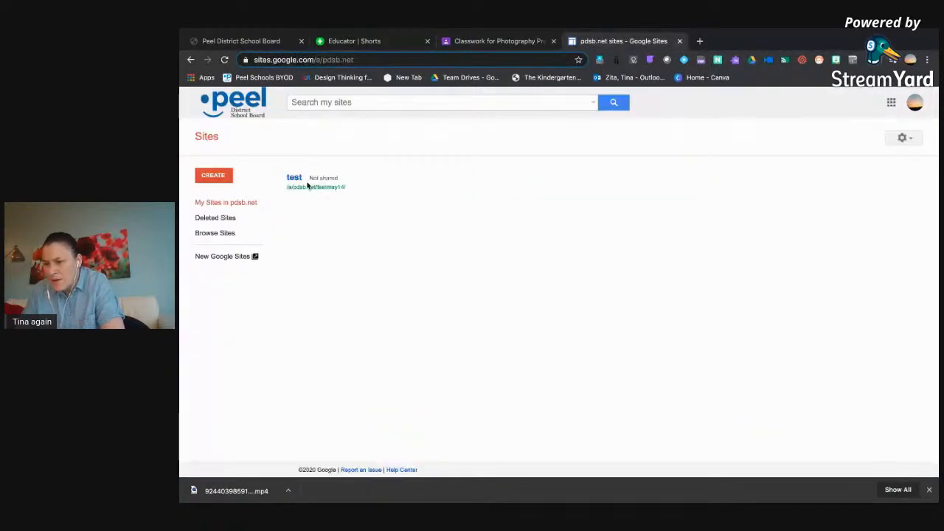
click(233, 256)
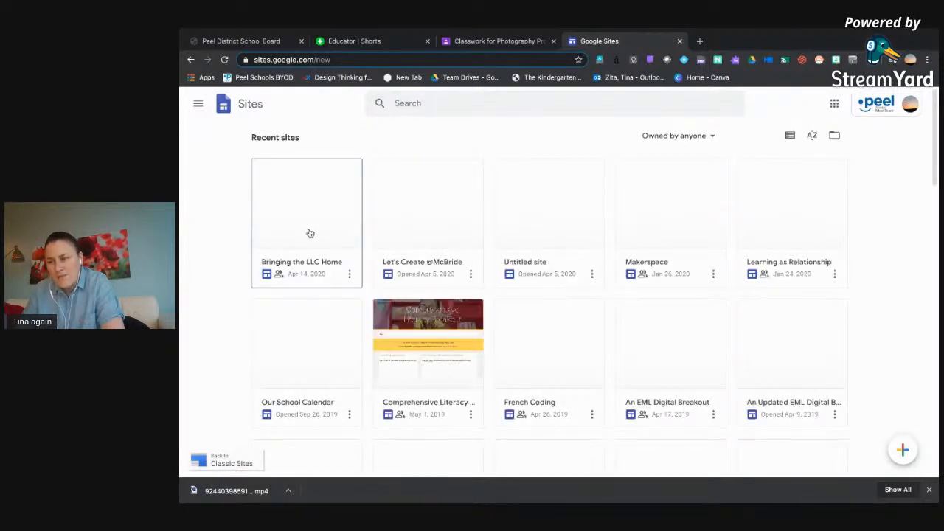
click(557, 214)
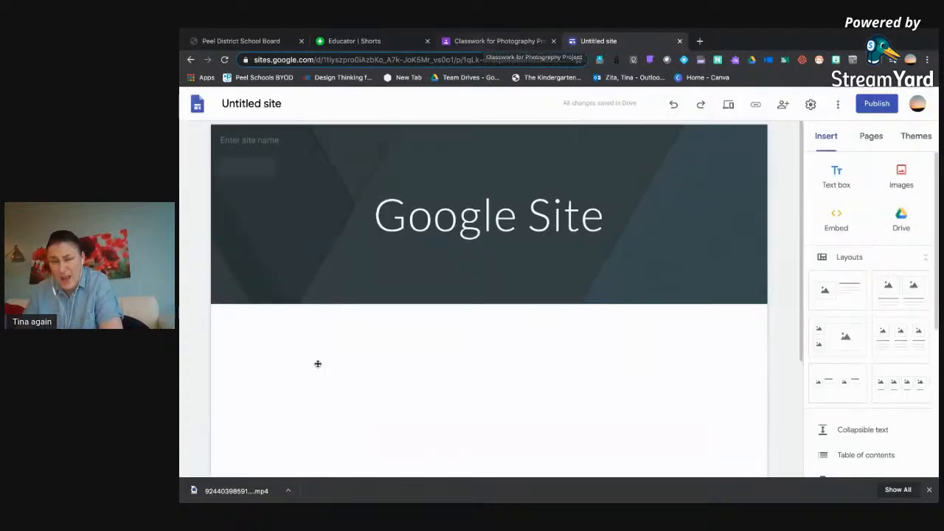
Embed the Colour Photowalk Short in the site page by pasting its embed code and inserting it.
scroll(314, 359, up, 1)
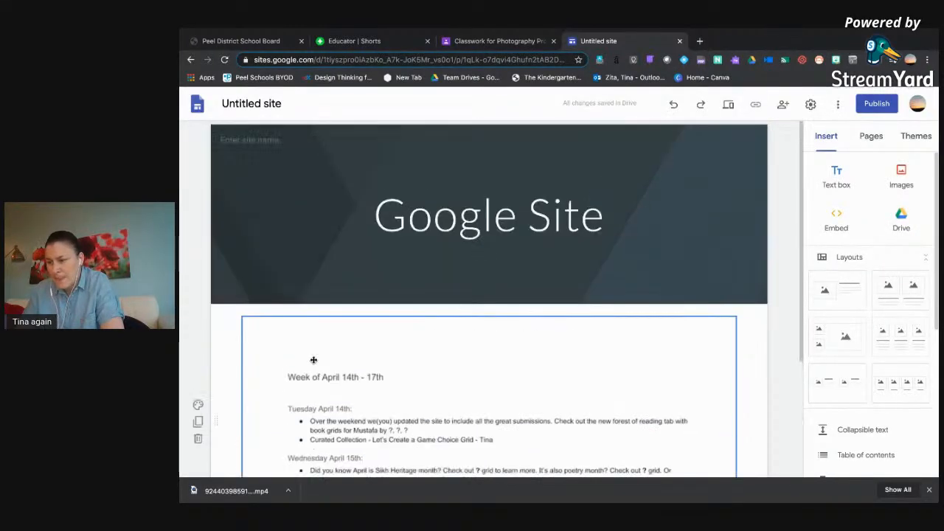
double_click(329, 314)
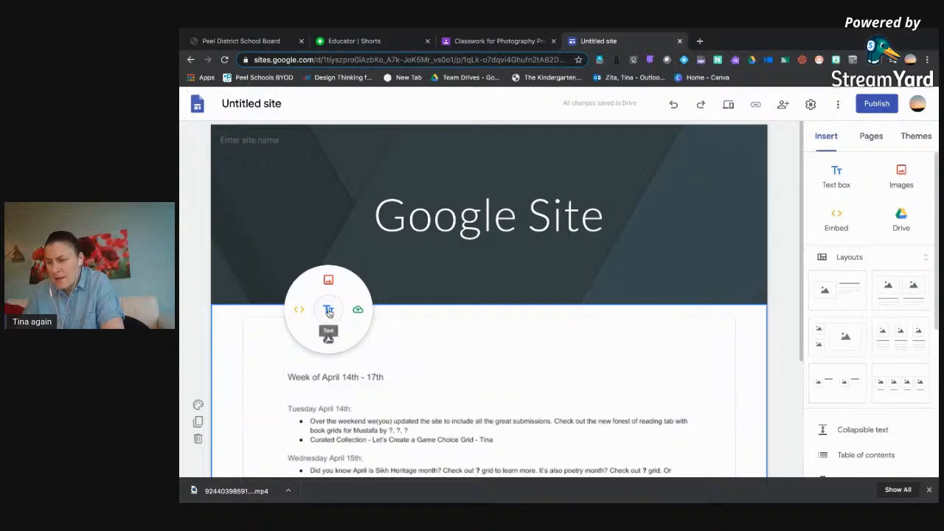
click(308, 313)
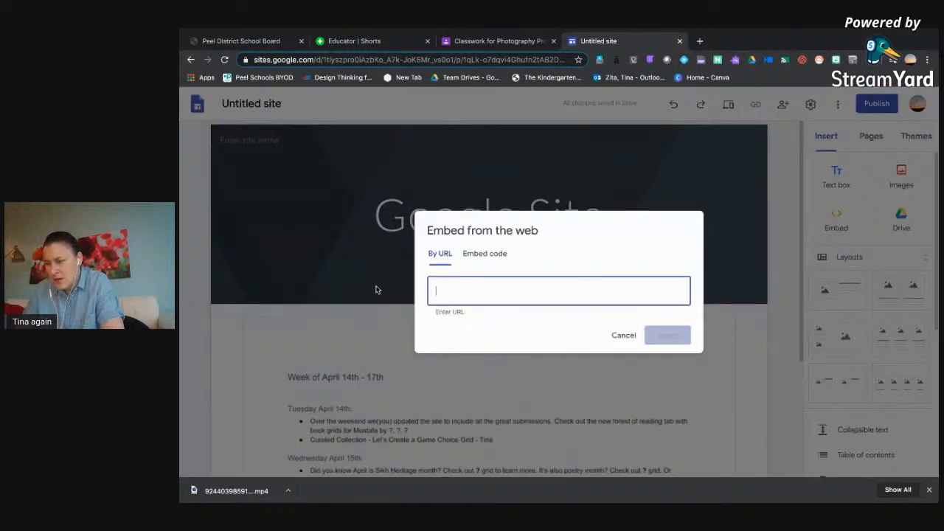
click(485, 253)
key(ctrl+v)
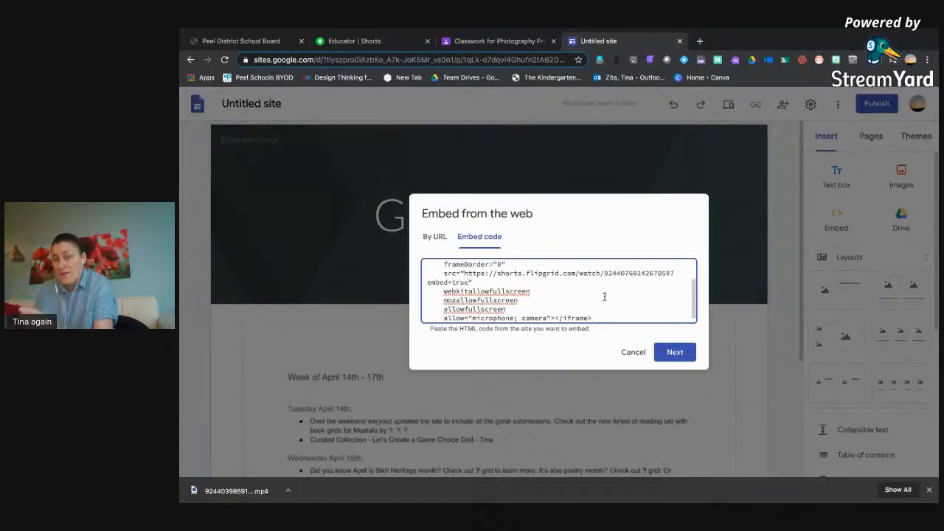
click(675, 352)
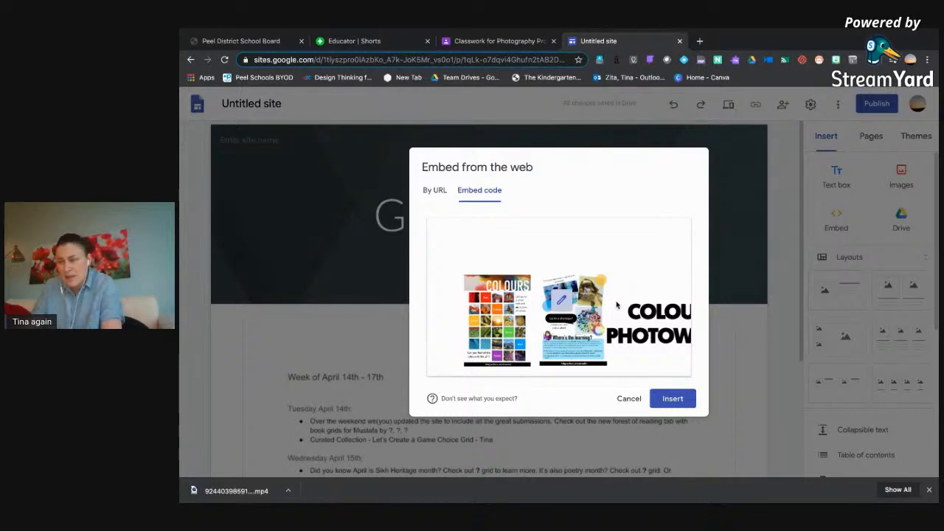
click(666, 399)
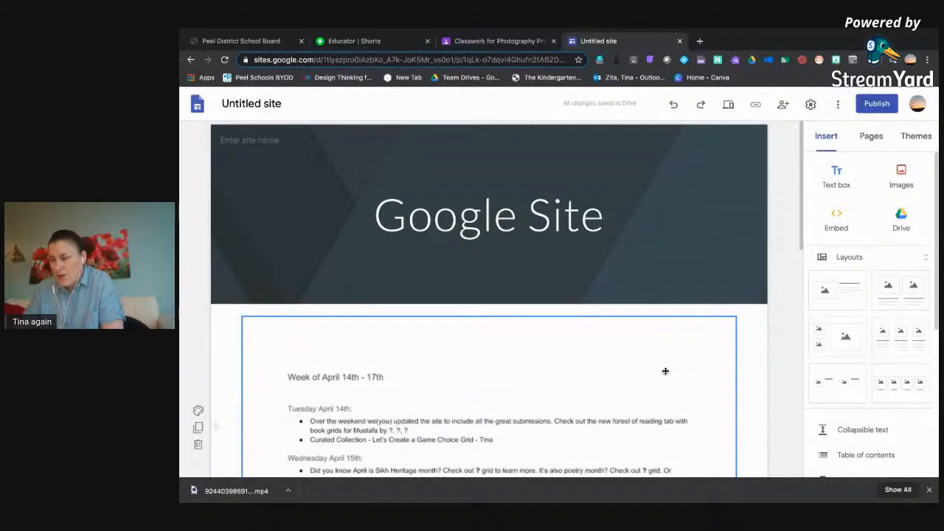
Preview the site and check how the embedded Colour Photowalk video appears below the planning document.
scroll(665, 371, down, 7)
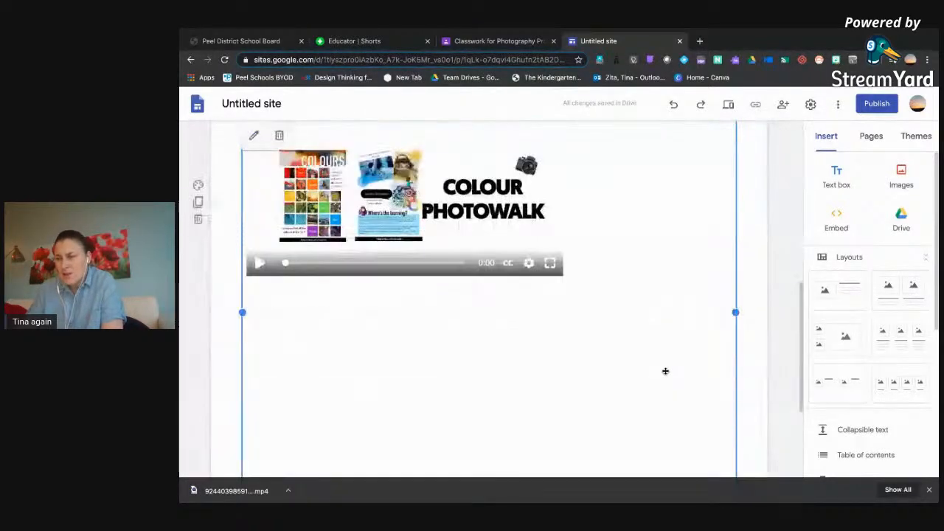
scroll(665, 371, up, 1)
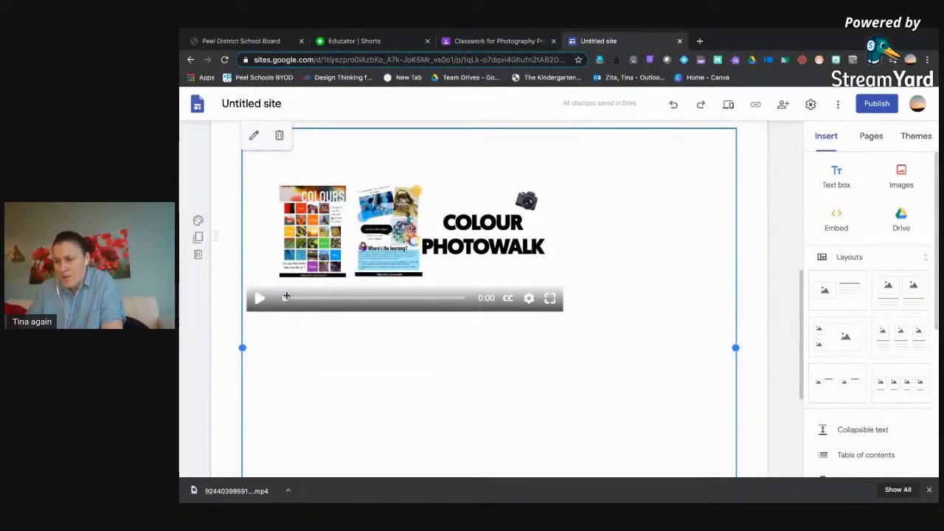
click(730, 107)
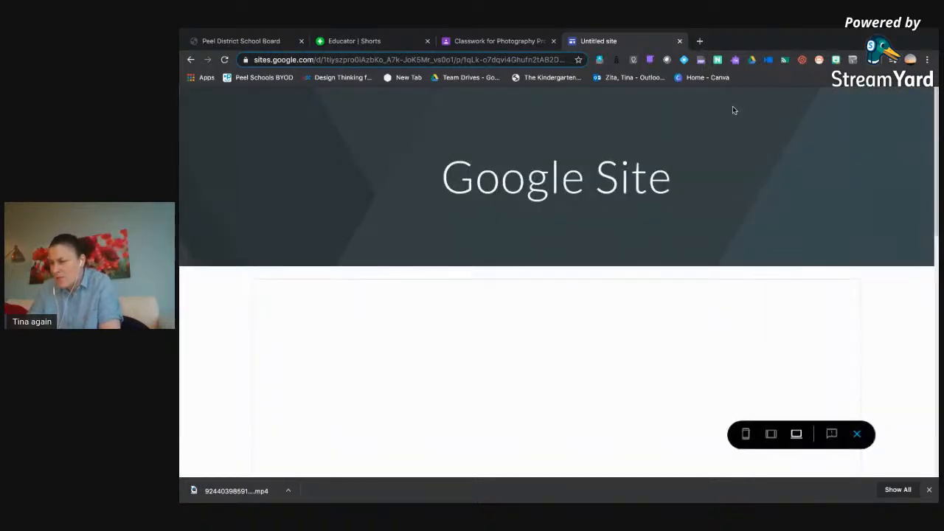
scroll(472, 279, down, 5)
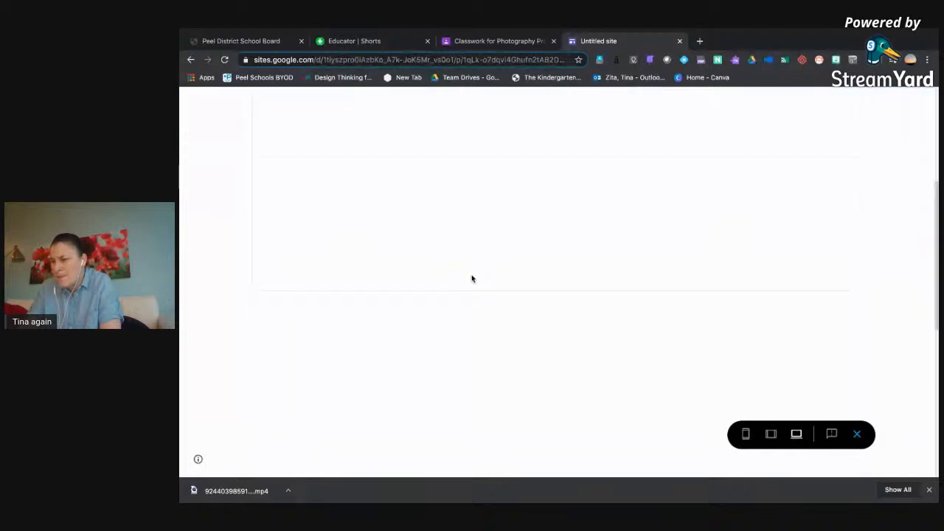
scroll(472, 279, down, 3)
scroll(472, 278, up, 3)
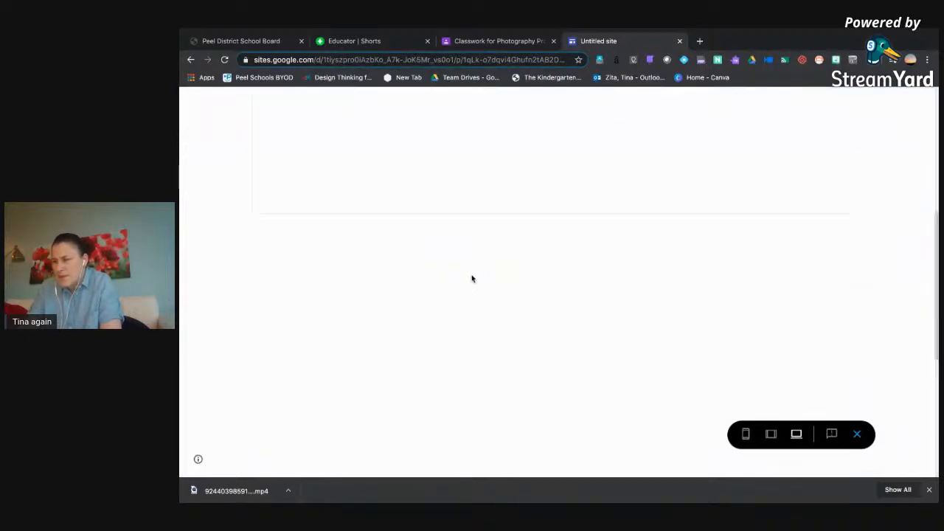
scroll(472, 275, down, 10)
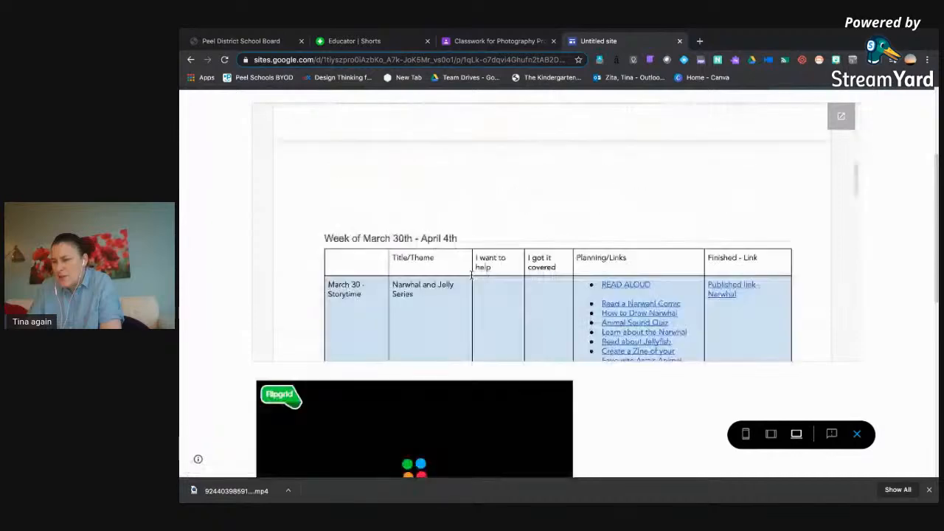
scroll(627, 396, down, 5)
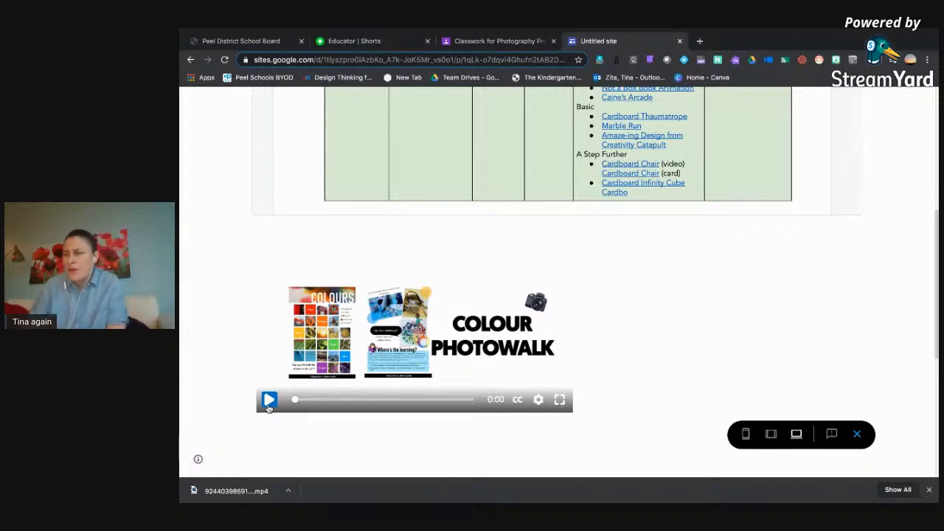
Return to Flipgrid and close the Colour Photowalk Short to get back to My Shorts.
click(376, 44)
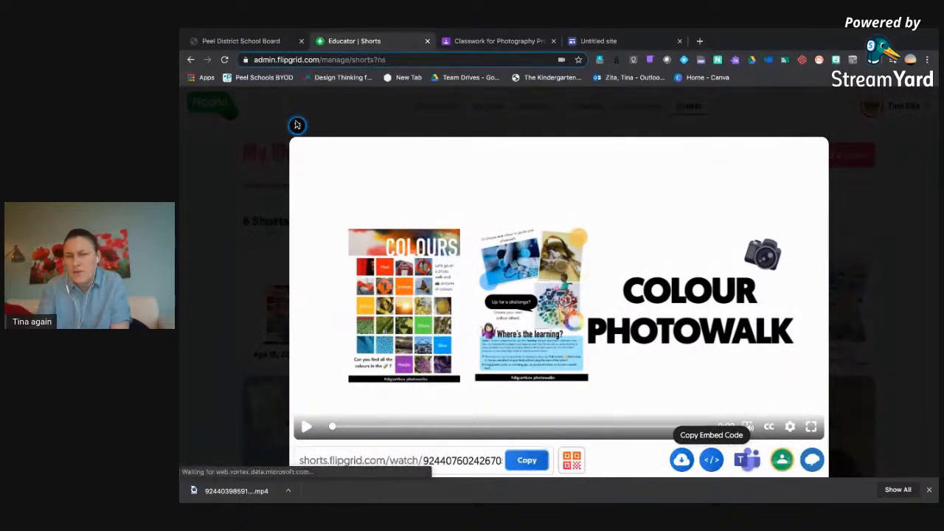
click(295, 125)
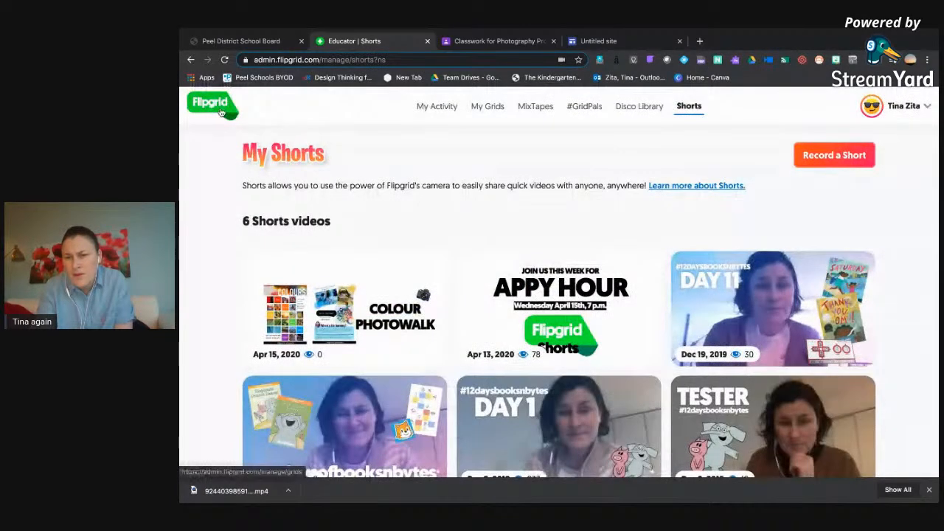